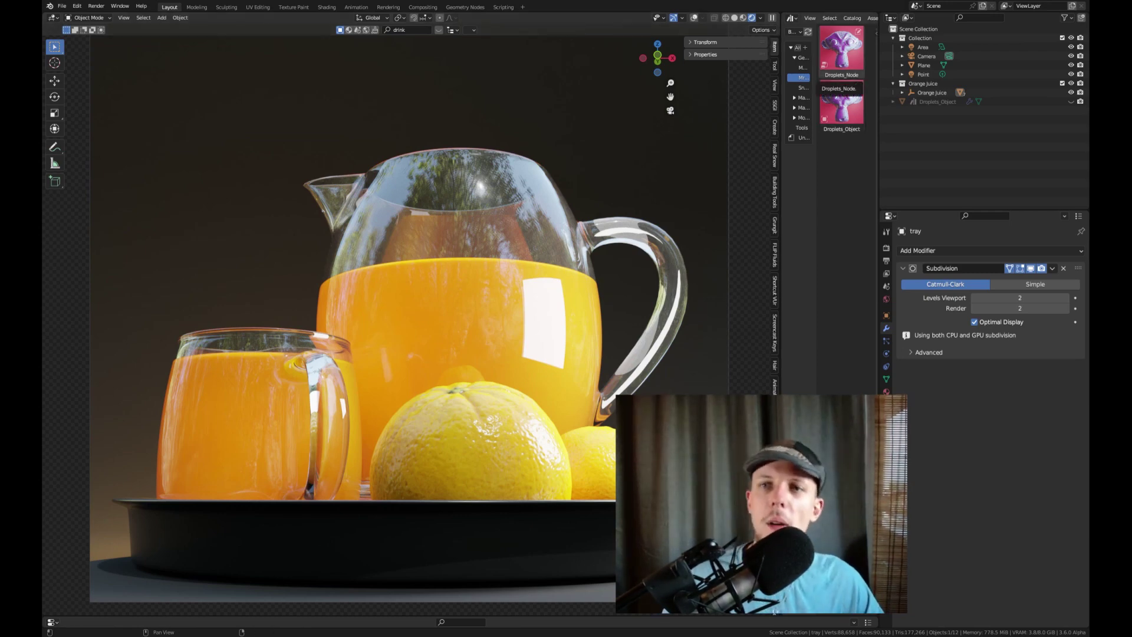
Step: Drop the Droplets_Node asset onto the orange juice jug and the small juice glass
drag(841, 53, 665, 158)
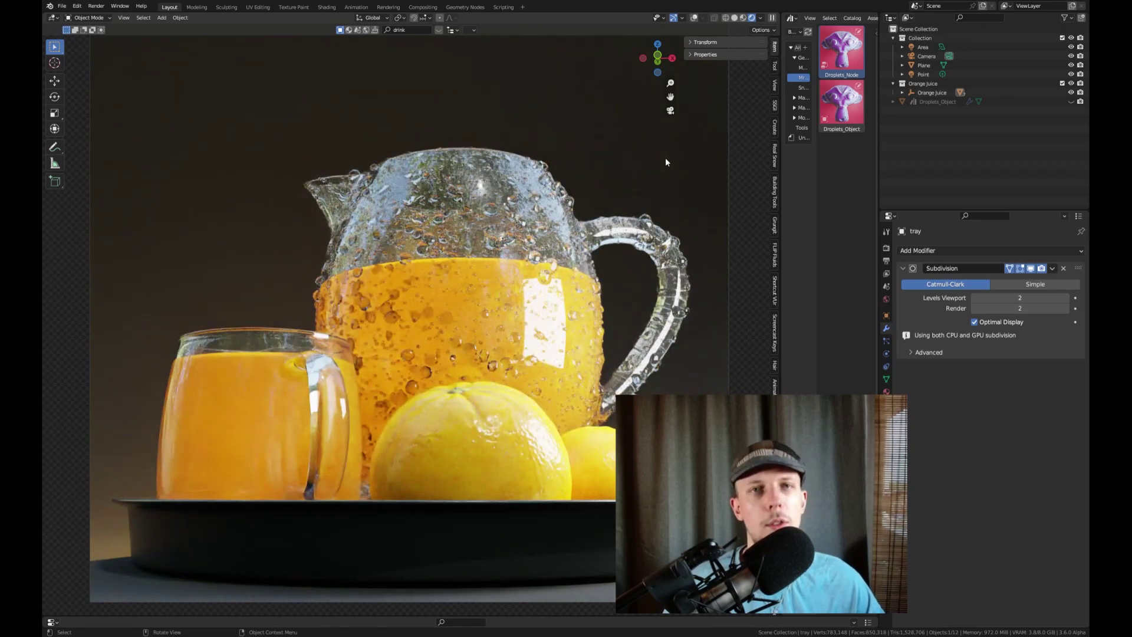
drag(841, 52, 236, 383)
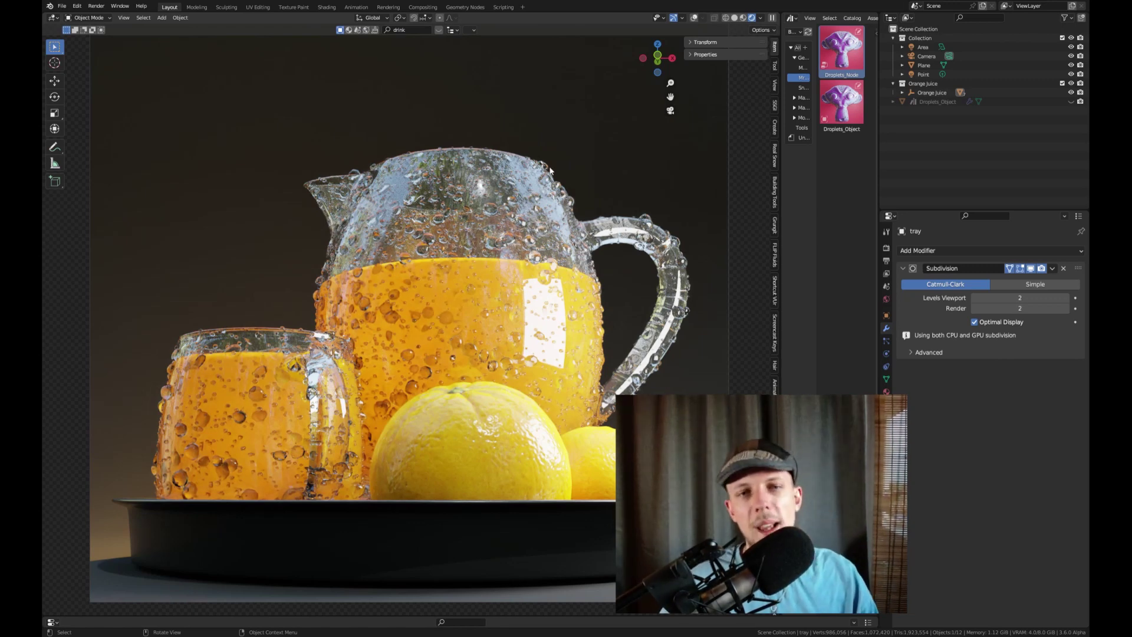
Step: Select the jug's glass and set its Droplets_Node Big Droplet Scale to 0.025 m
click(320, 228)
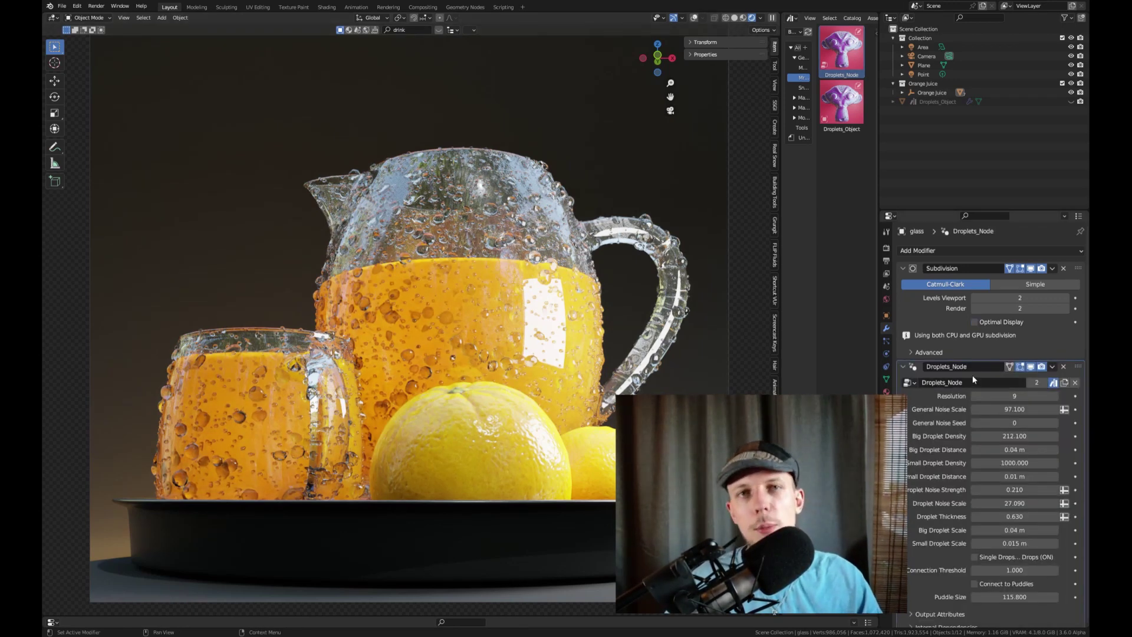
scroll(1014, 416, down, 1)
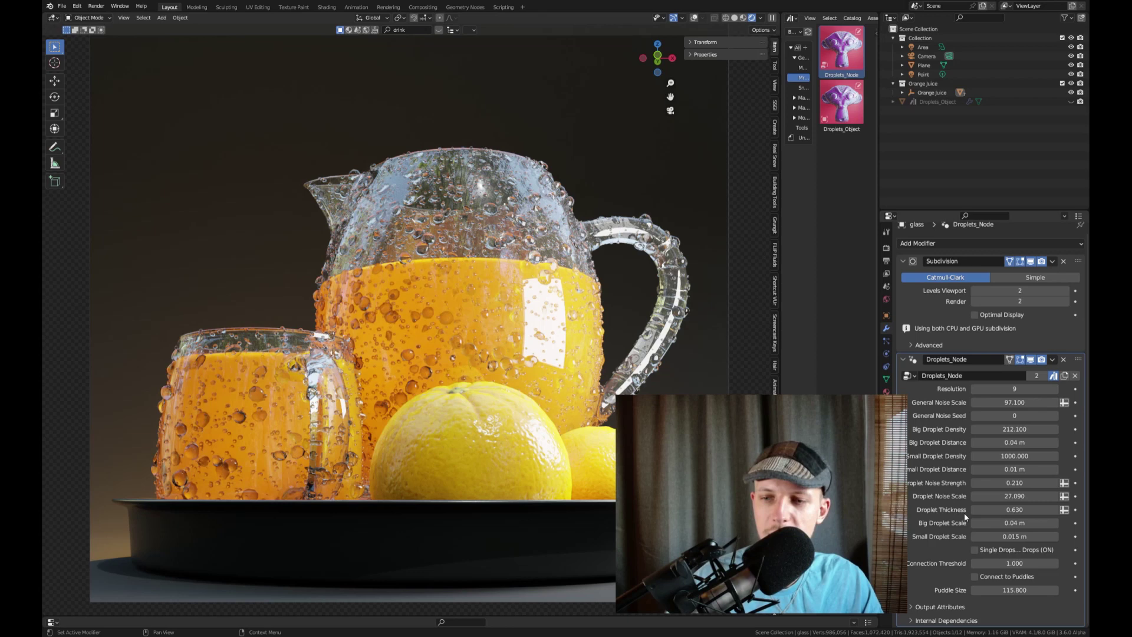
click(1004, 525)
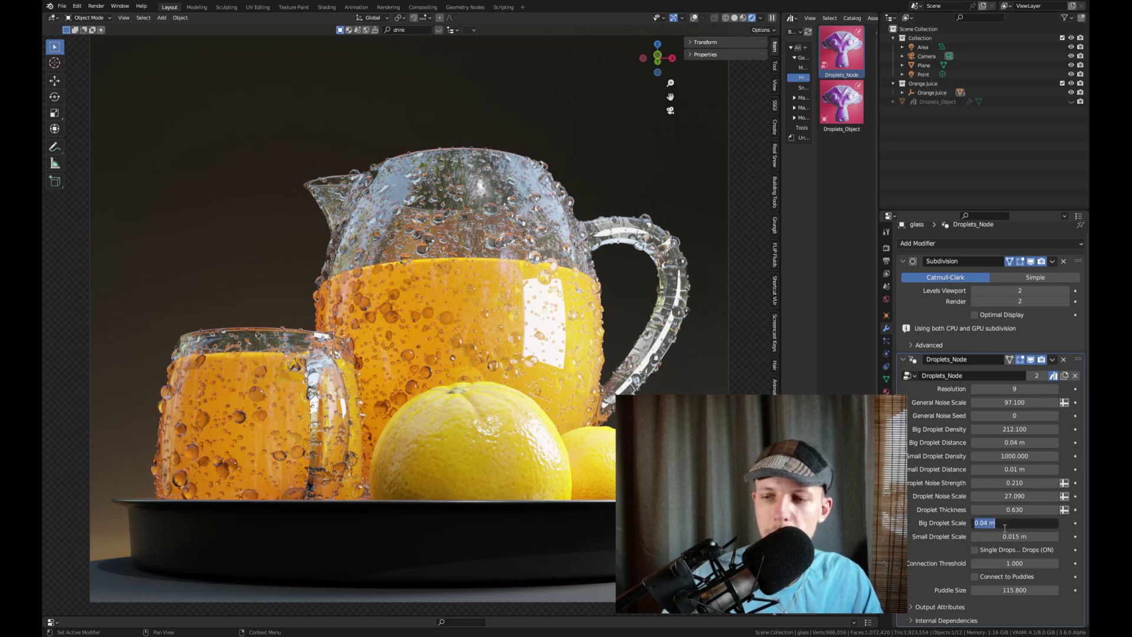
text(0.025)
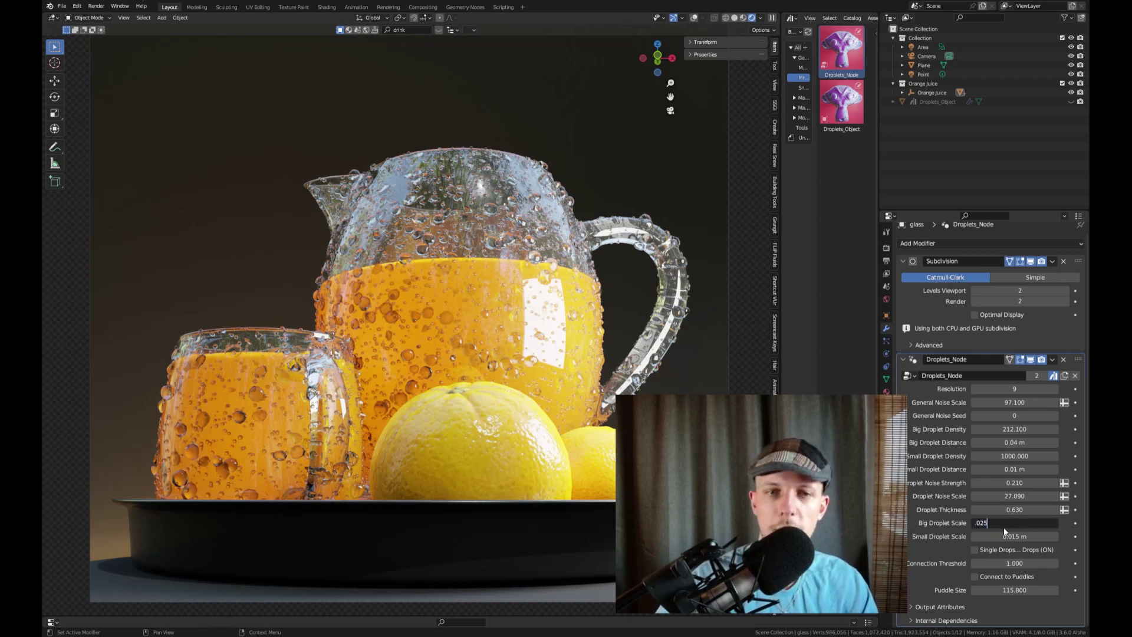
key(Return)
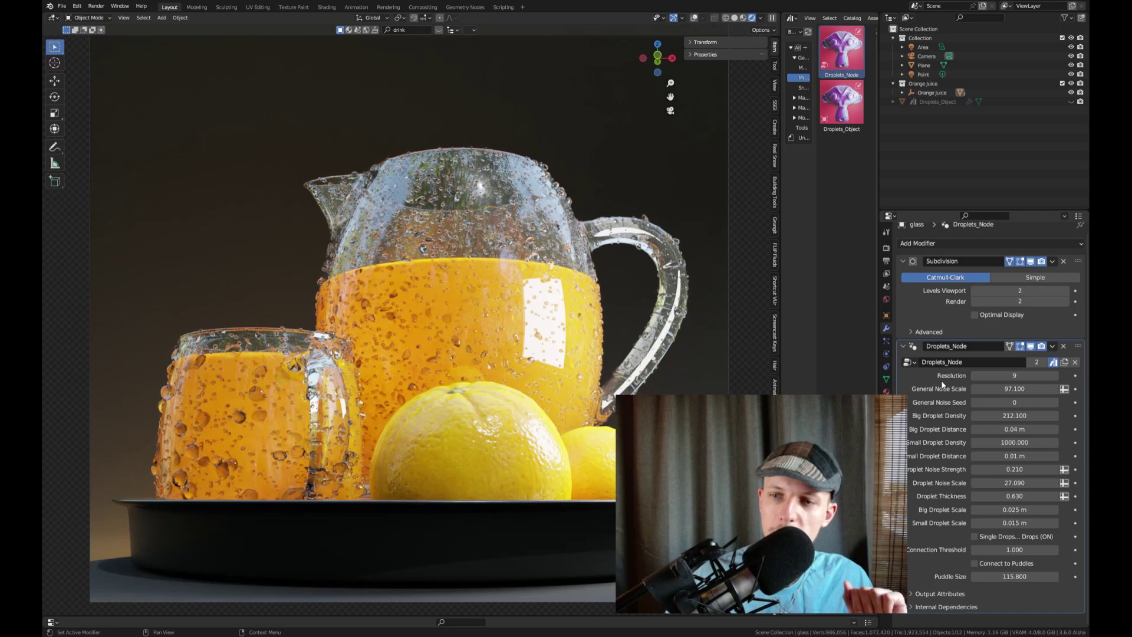
Step: Try droplet Resolution values of 4, 8 and 20 in the Droplets_Node modifier
click(1008, 375)
text(4)
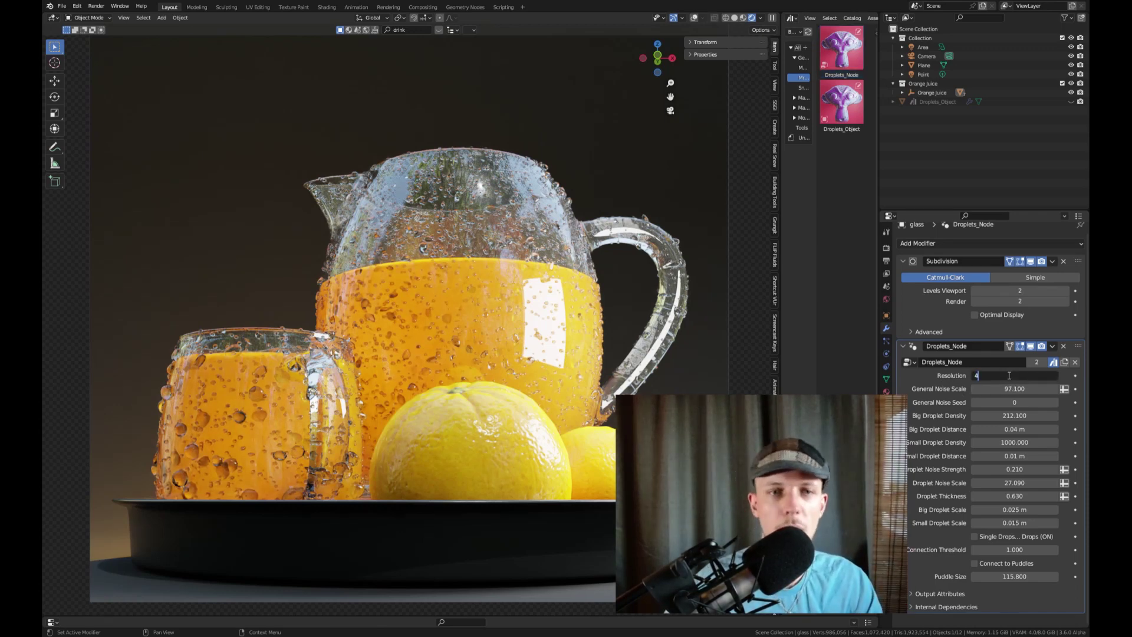
key(Return)
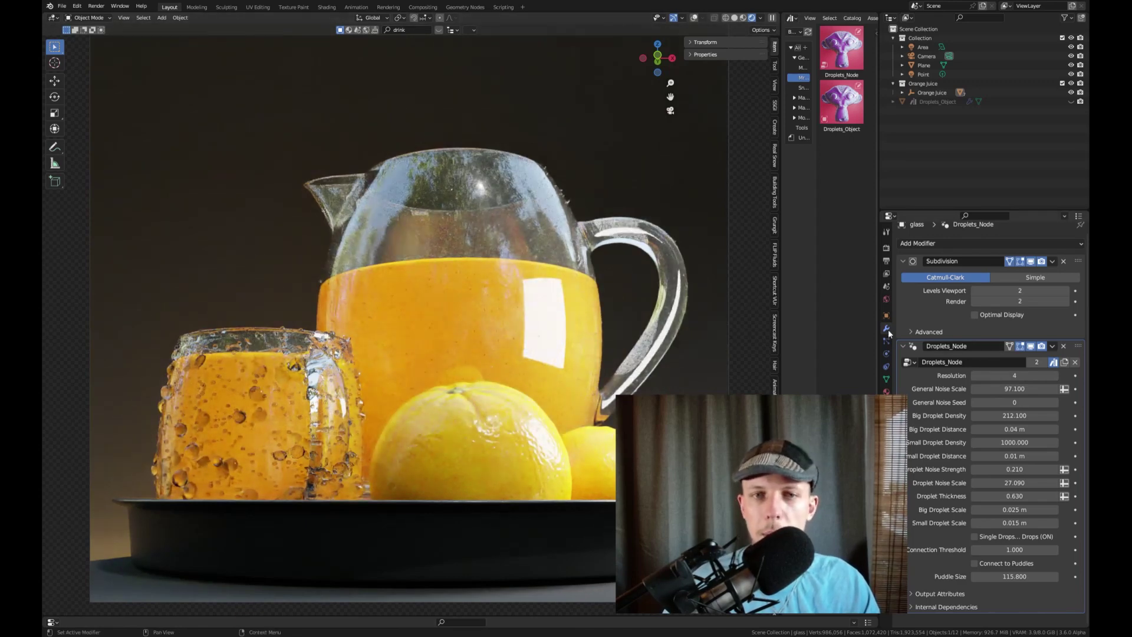
click(1021, 375)
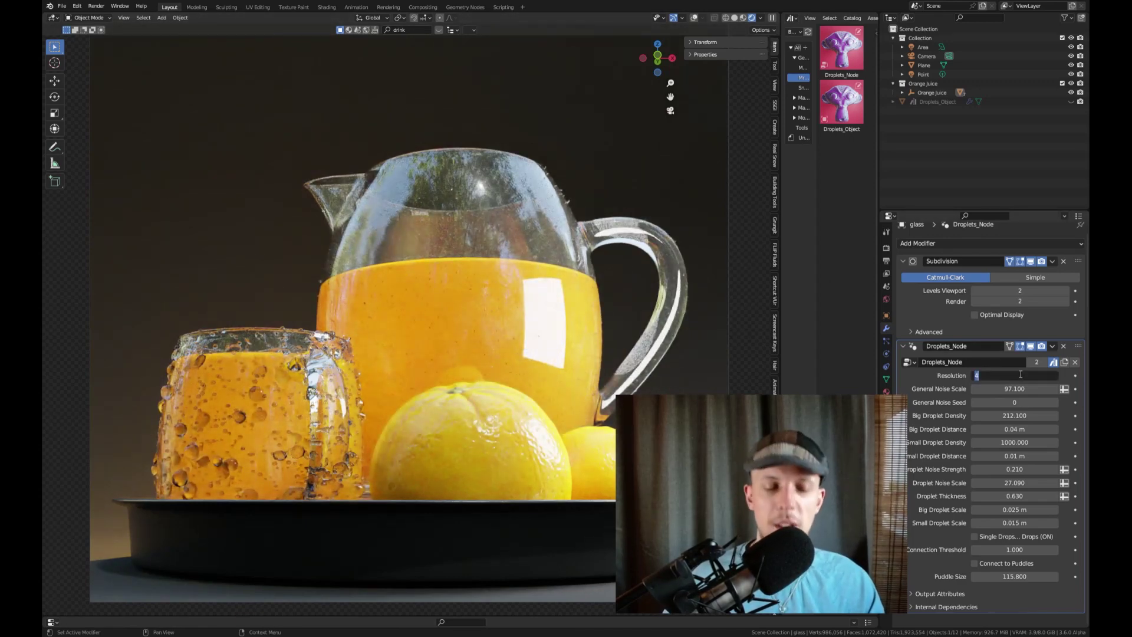
text(8)
key(Return)
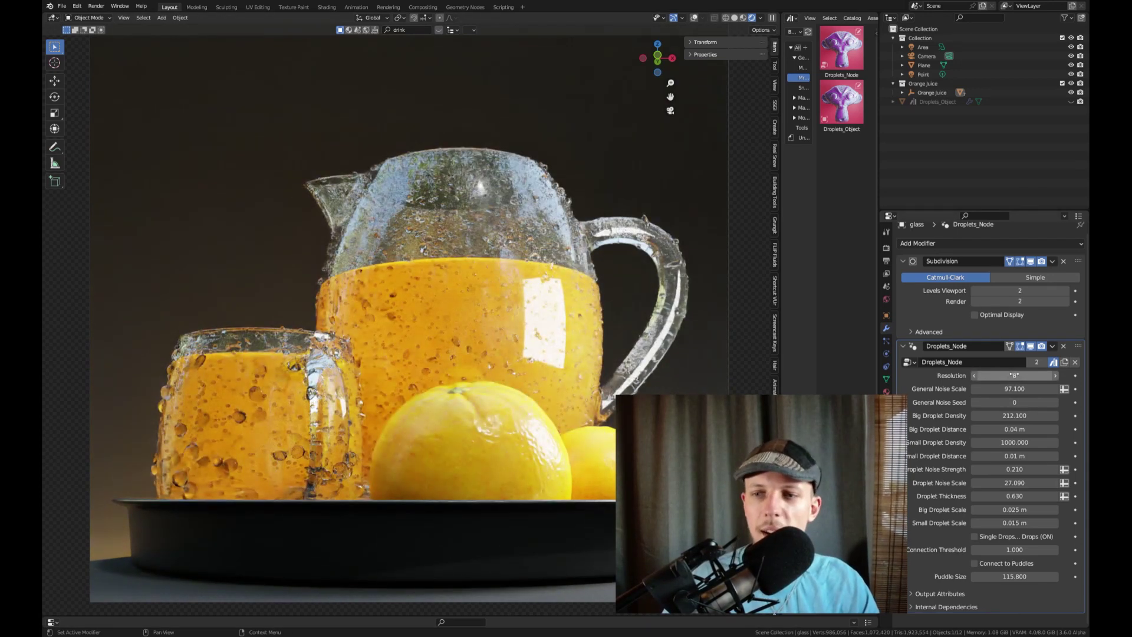
click(1015, 375)
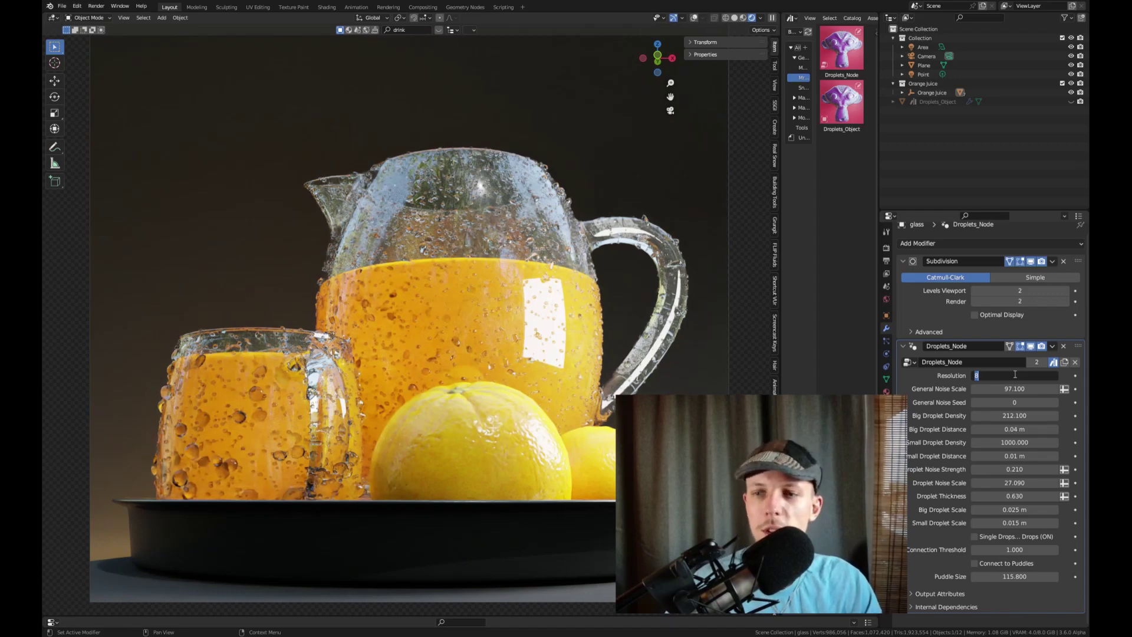
text(20)
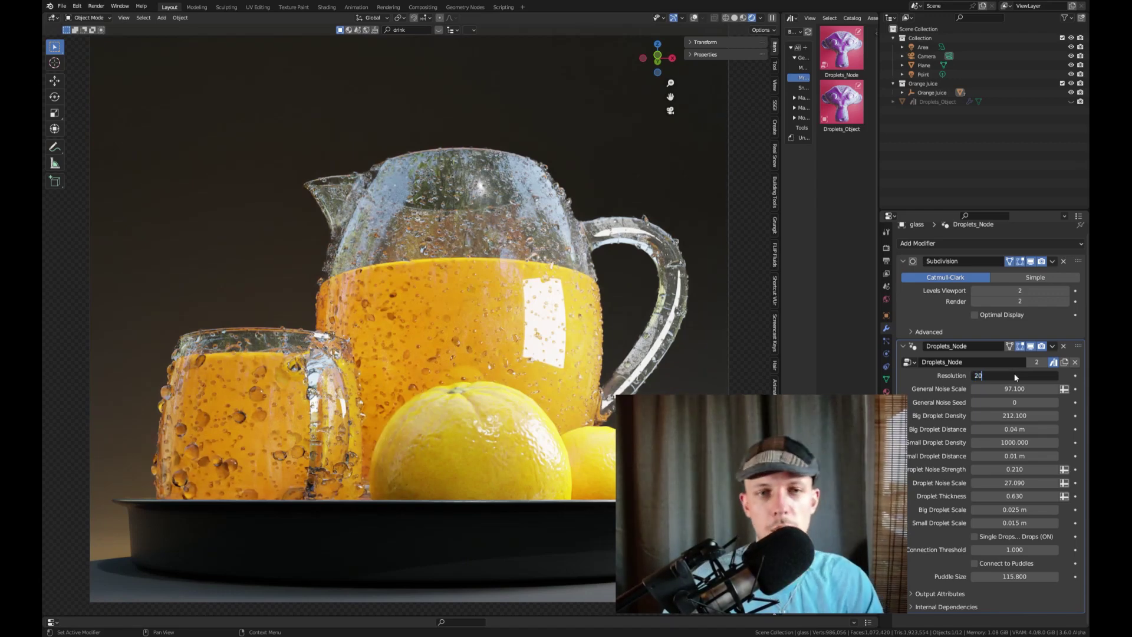
key(Return)
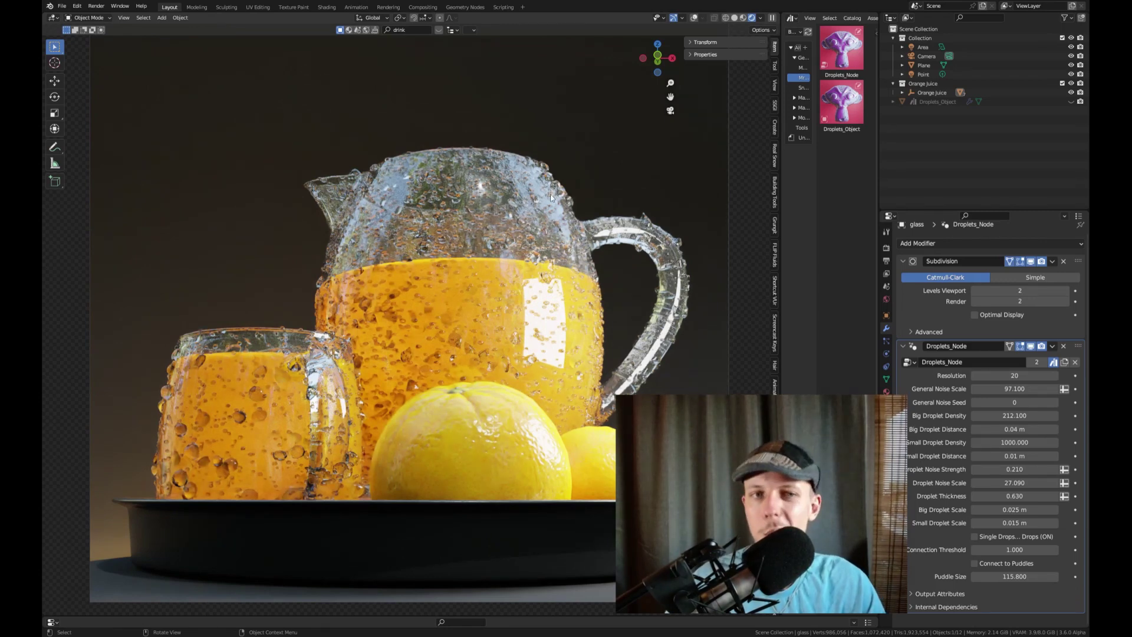
Step: Settle Resolution at 12 and raise General Noise Seed to 1
click(1032, 373)
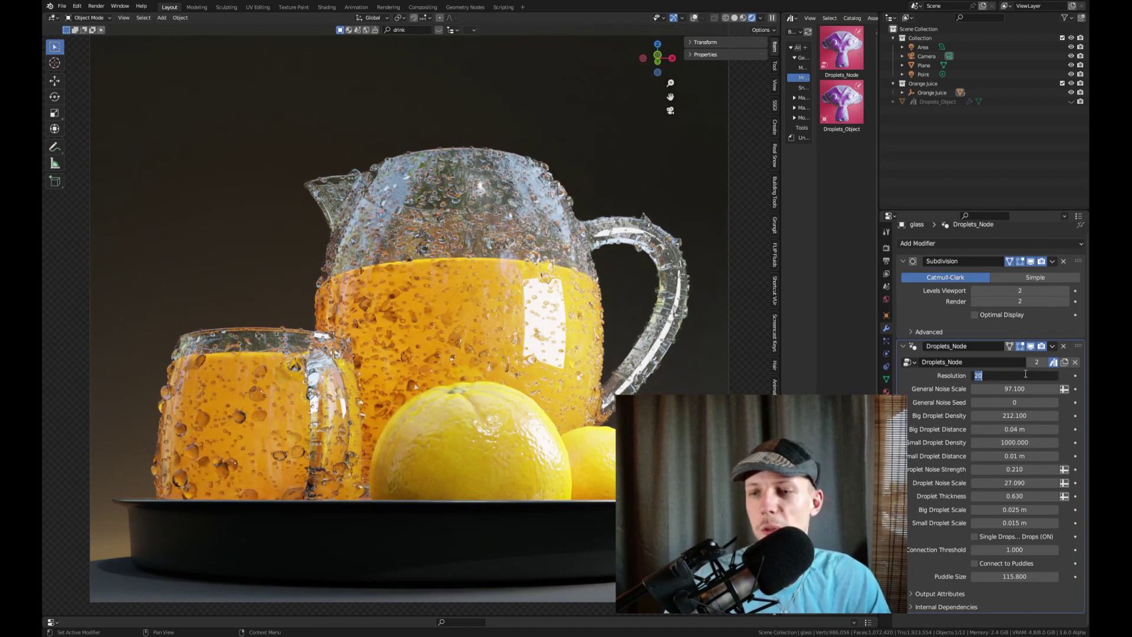
text(12)
key(Return)
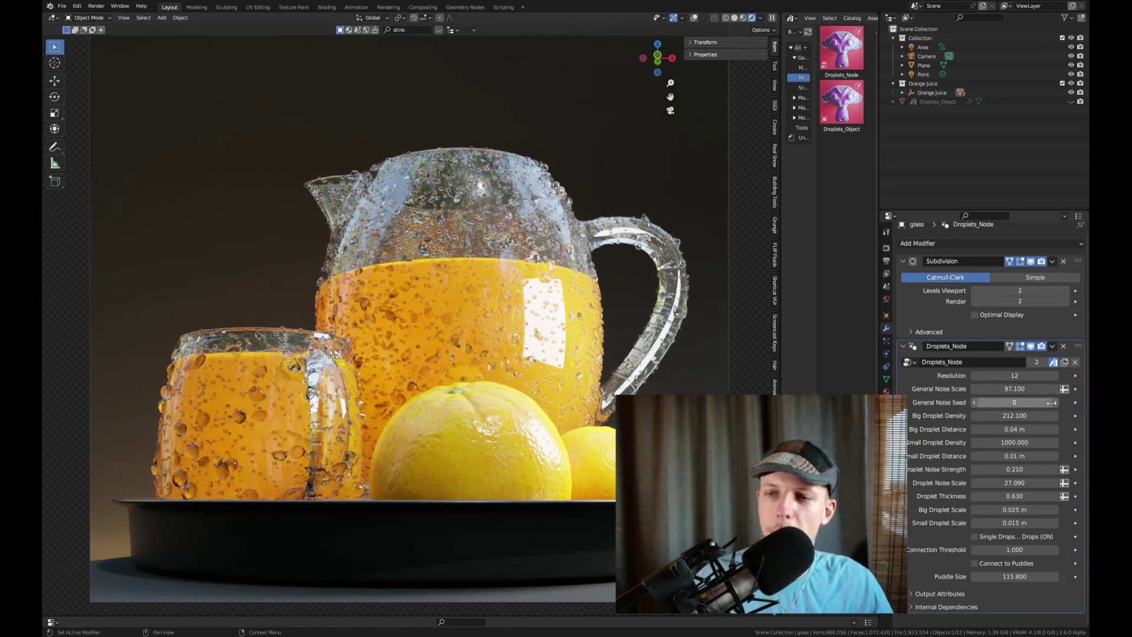
click(1051, 402)
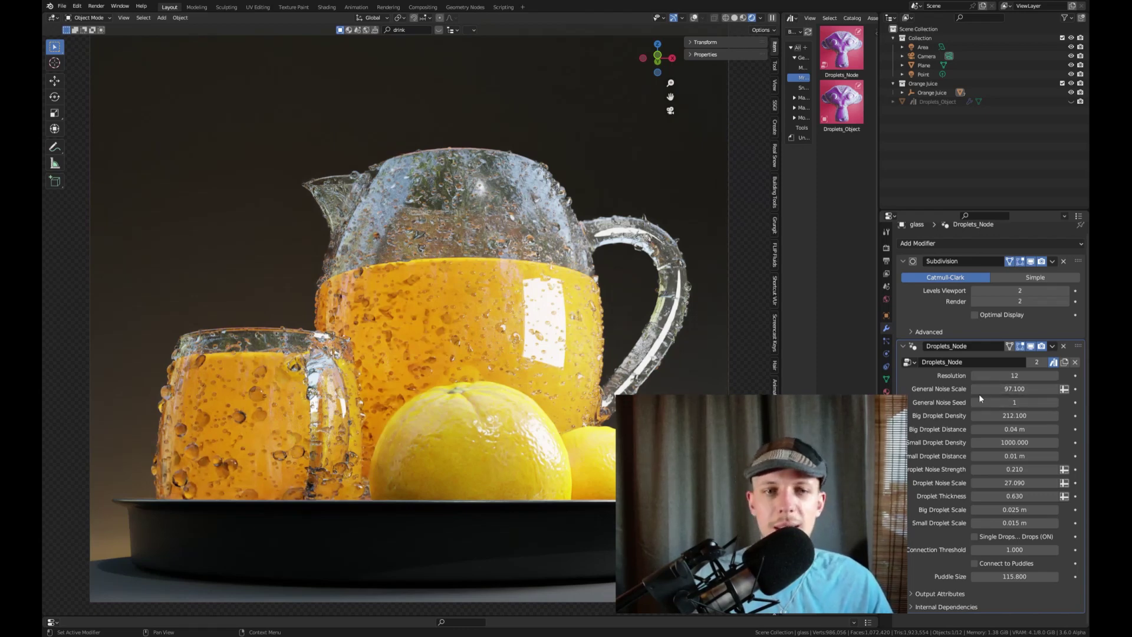
click(1019, 412)
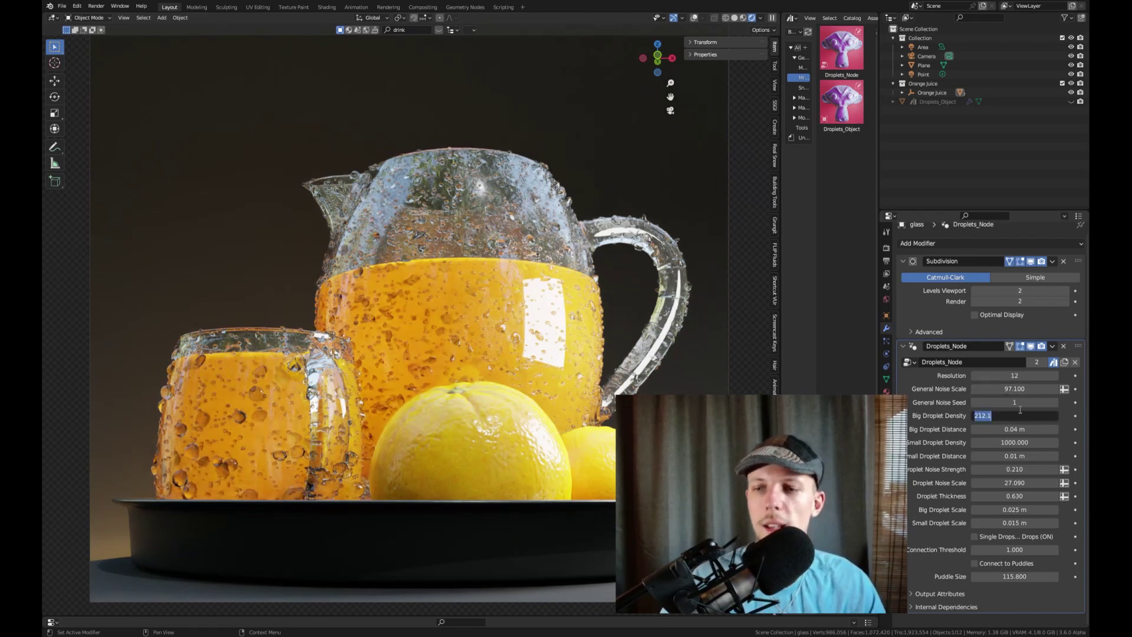
text(1000)
key(Return)
click(1021, 424)
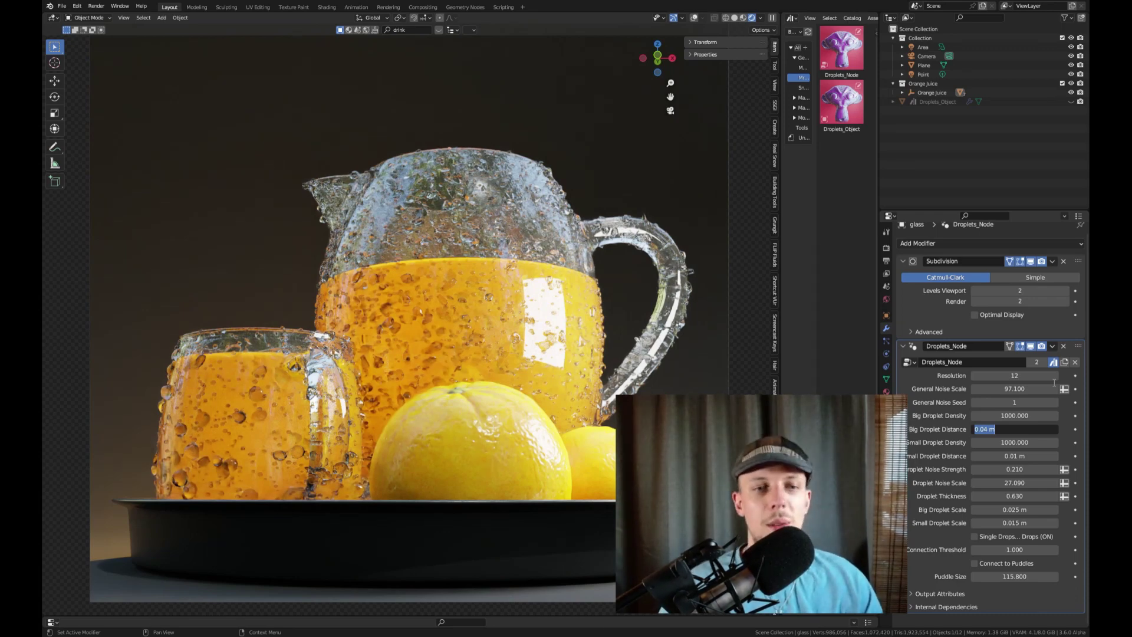
text(.02)
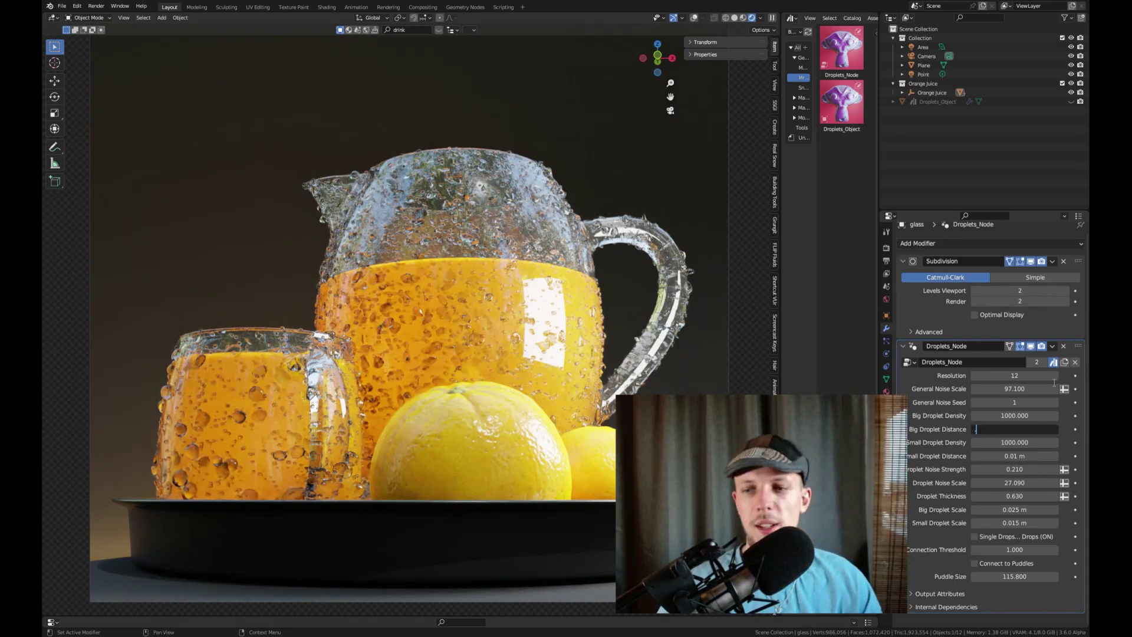
key(Return)
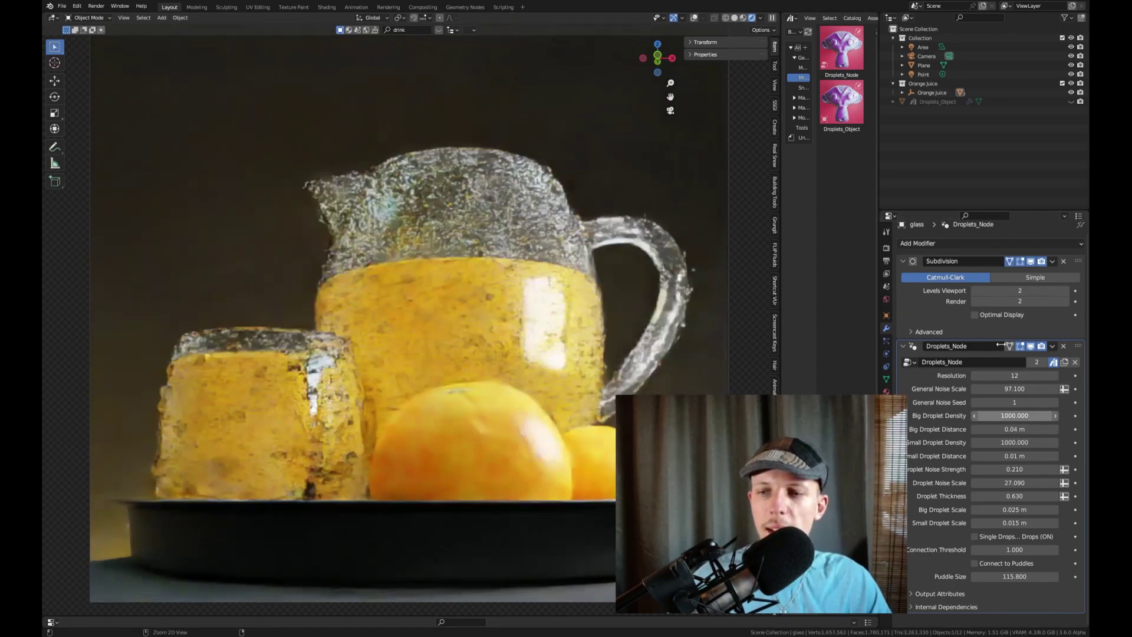
drag(1014, 415, 978, 417)
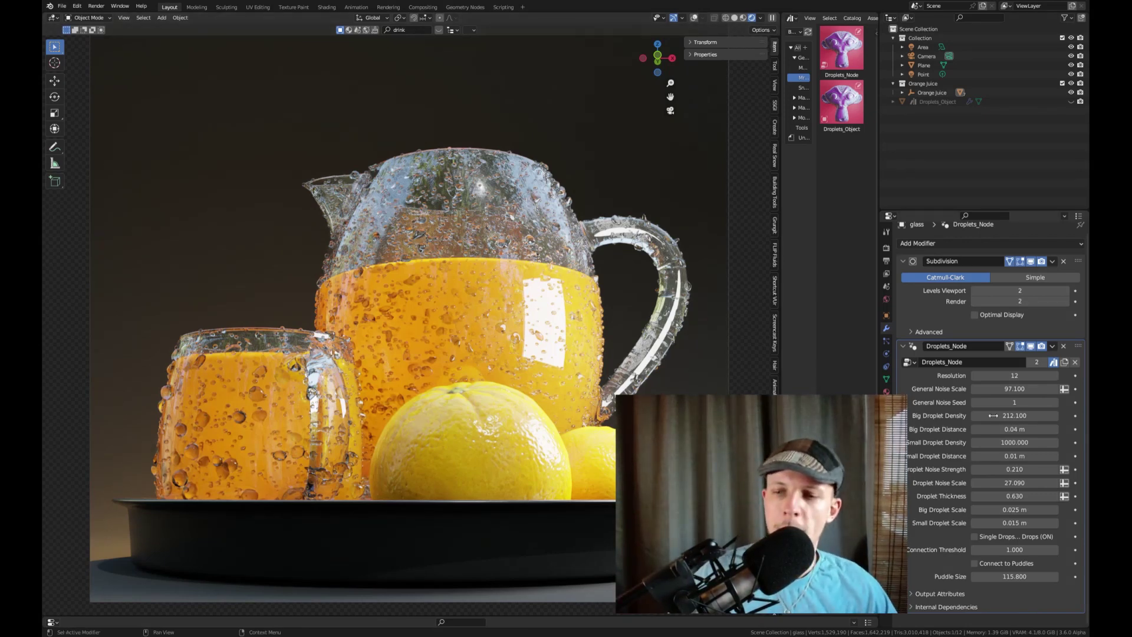
Step: Try Droplet Thickness values of 2 and 5, then settle on 0.6
click(1006, 497)
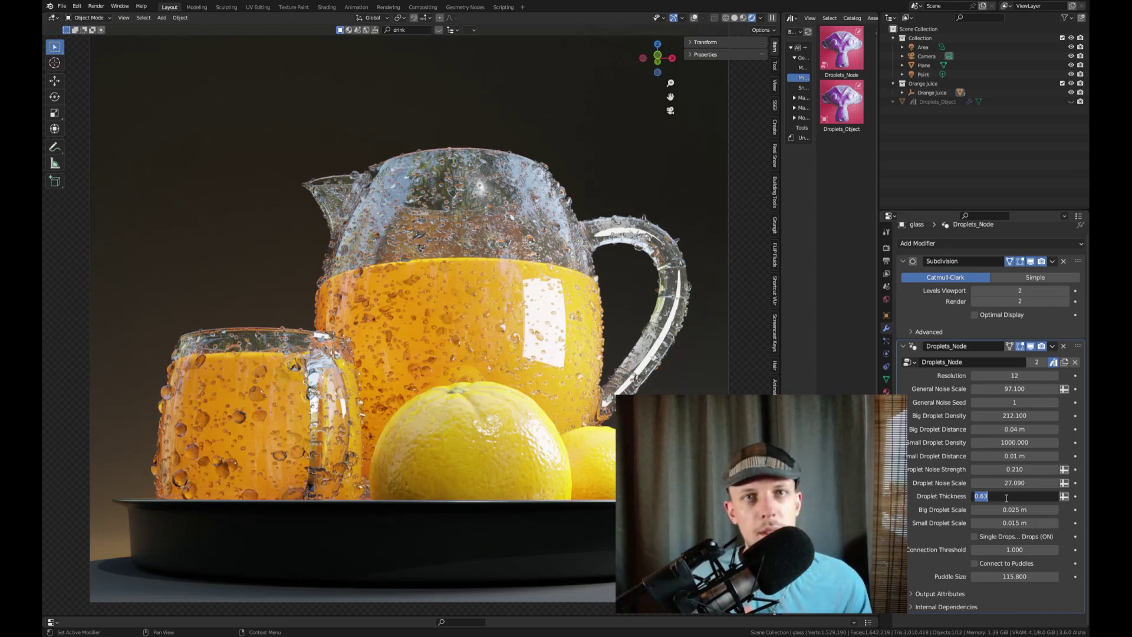
text(2)
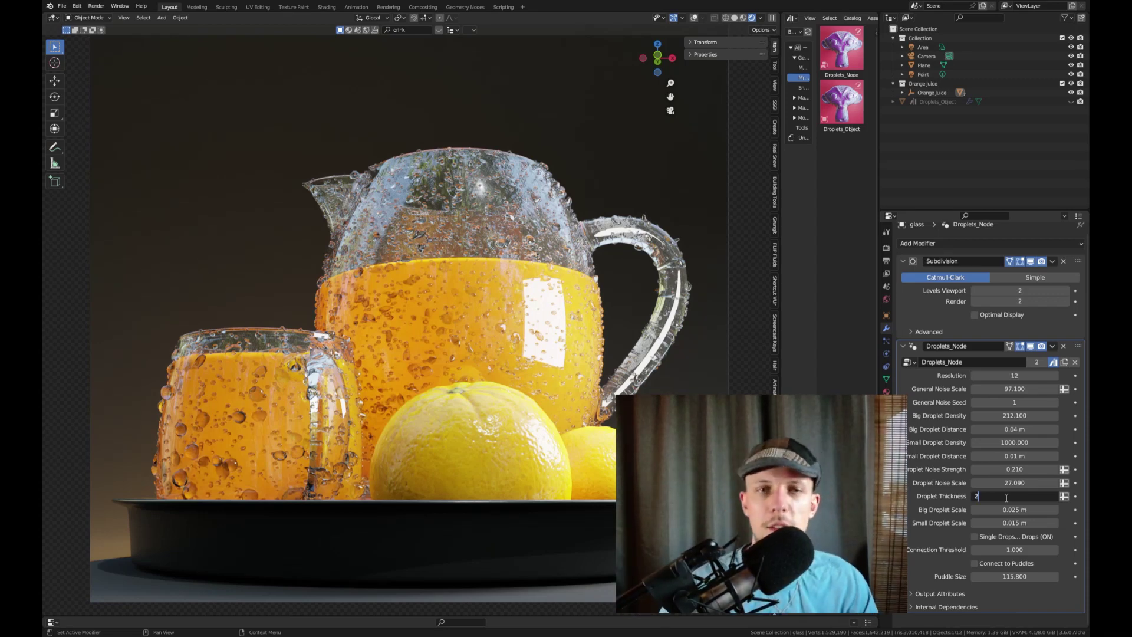
key(Return)
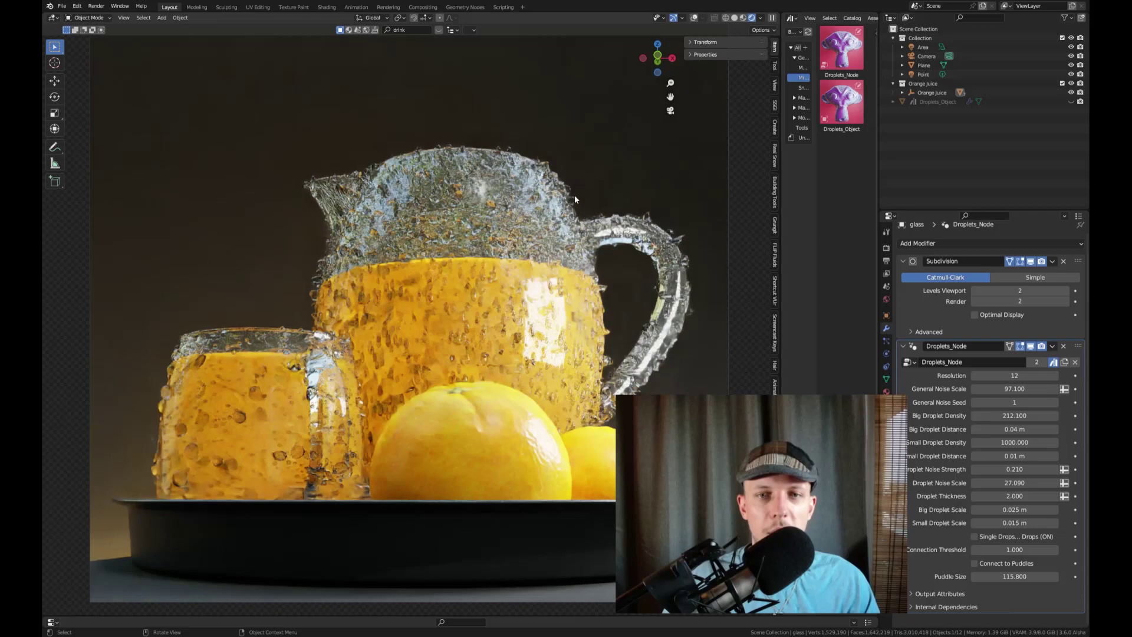
click(1014, 496)
text(5)
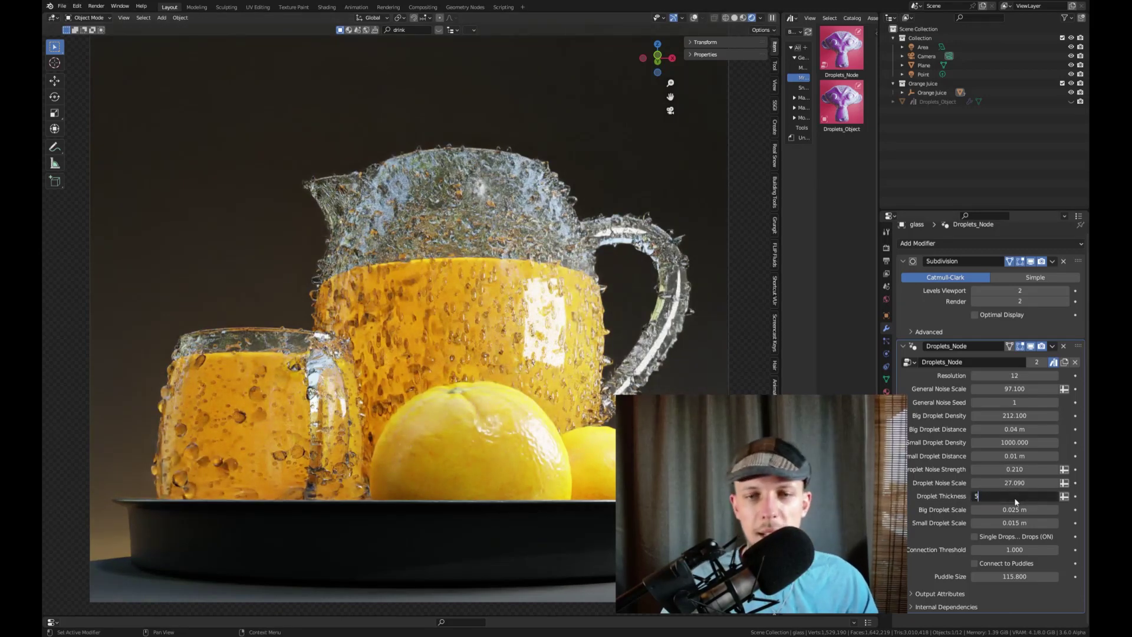
key(Return)
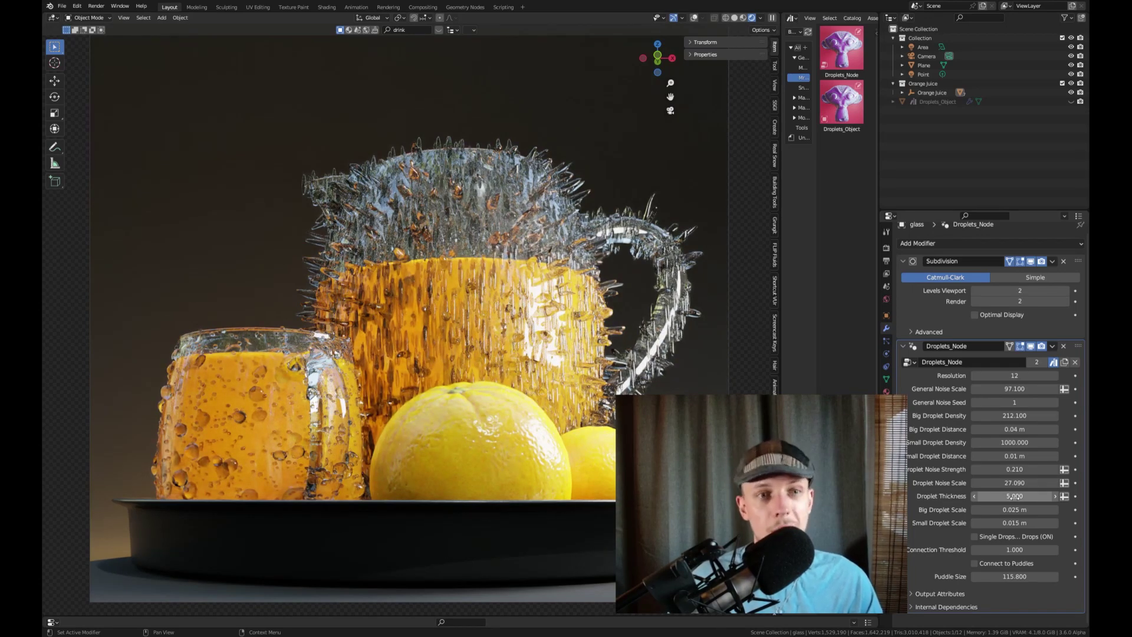
click(1014, 496)
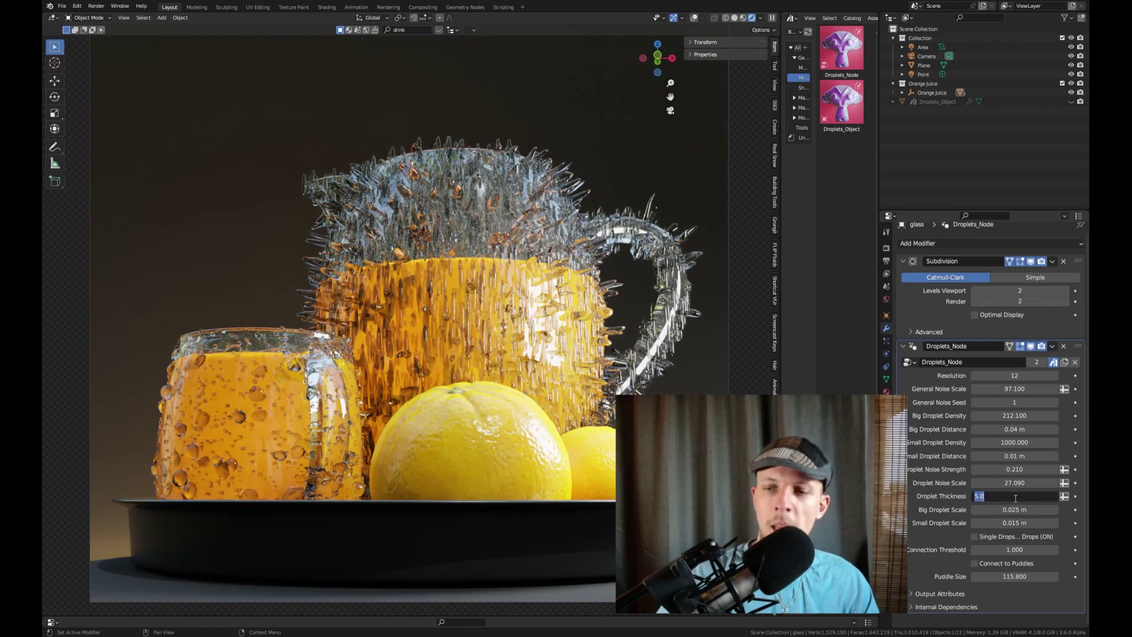
key(BackSpace)
text(.6)
key(Return)
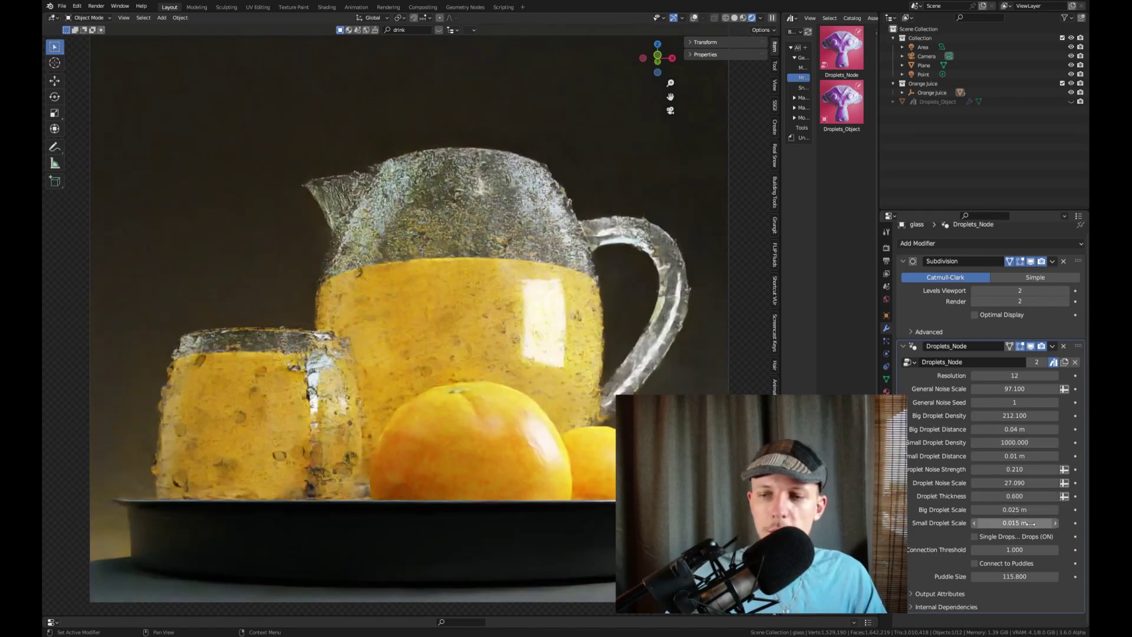
Step: Test a Big Droplet Scale of 0.1 m, then undo back to 0.025 m
click(1028, 510)
key(BackSpace)
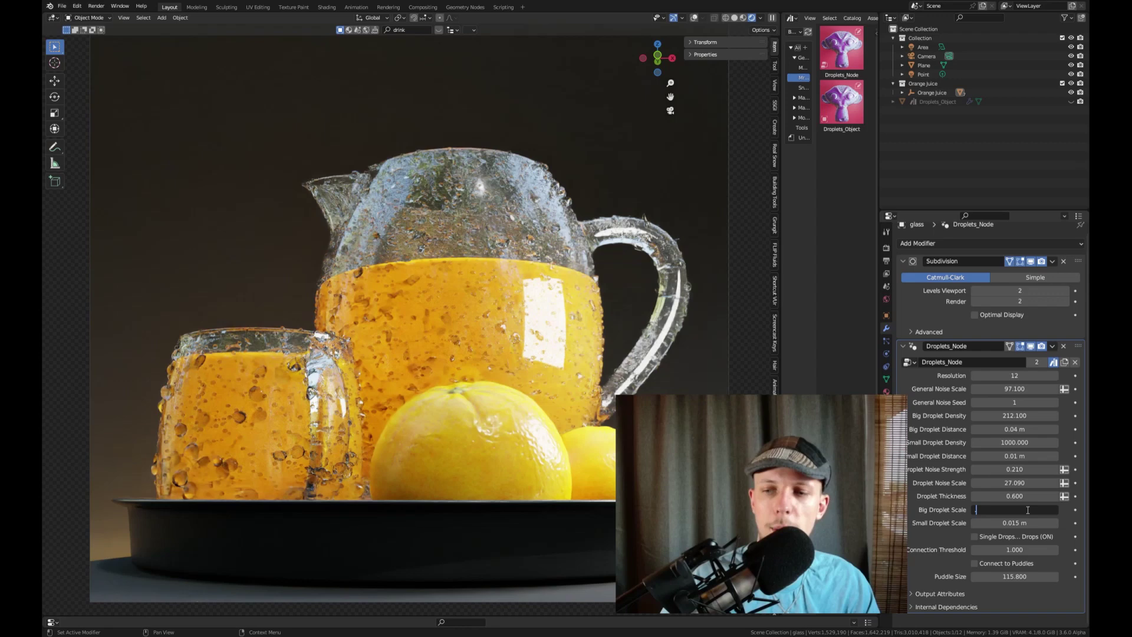
text(.1)
key(Return)
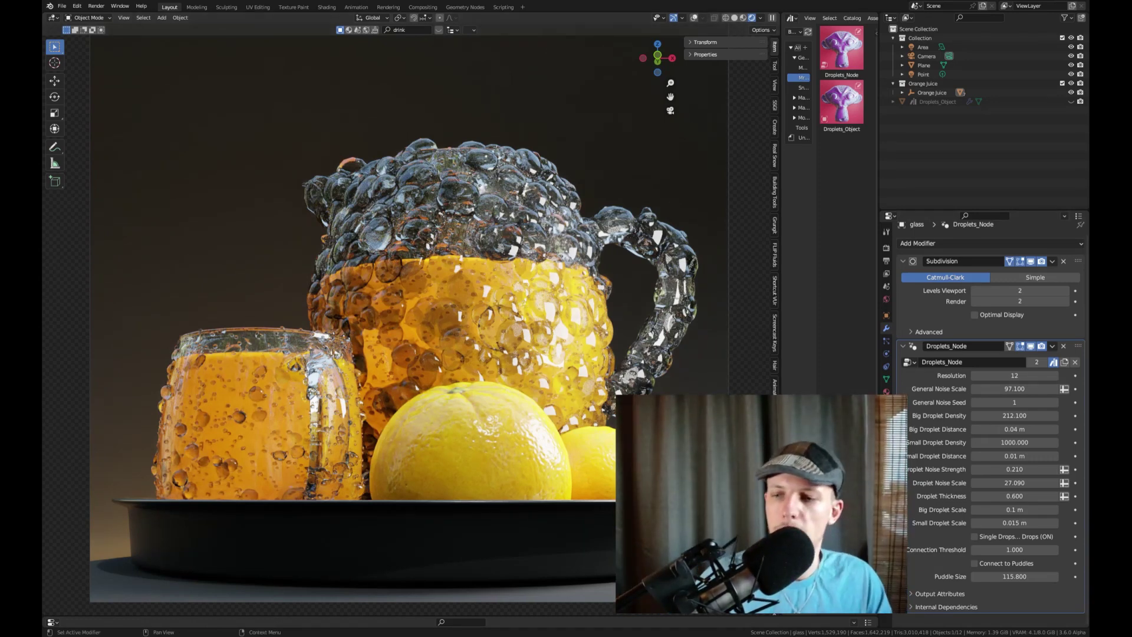
key(ctrl+z)
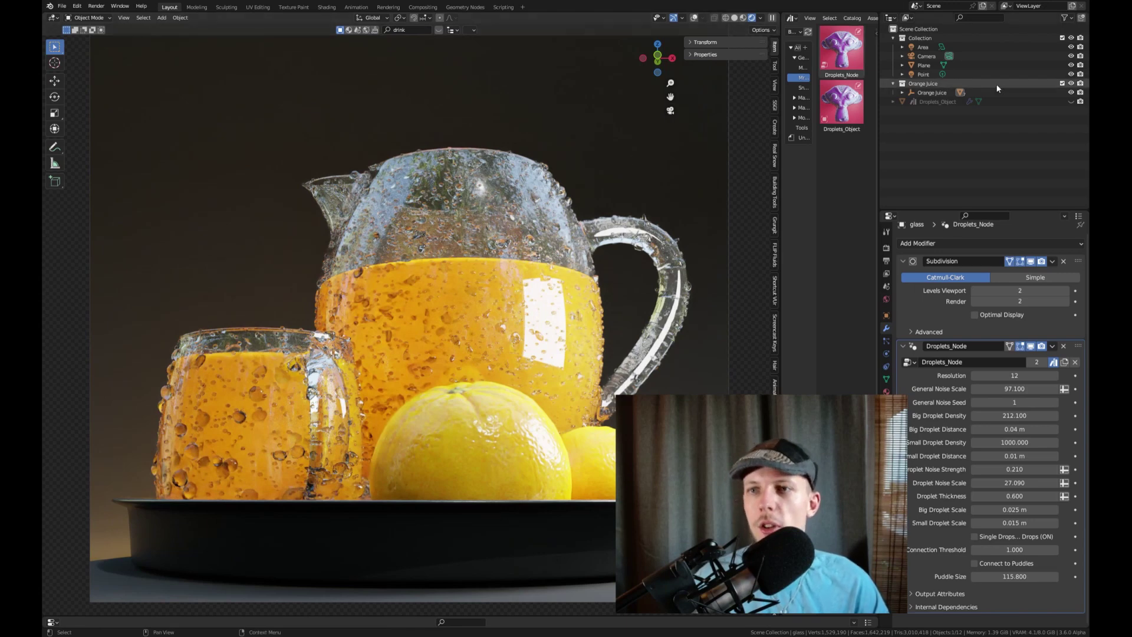
Step: Hide and exclude the Orange Juice collection, and make Droplets_Object visible
click(942, 93)
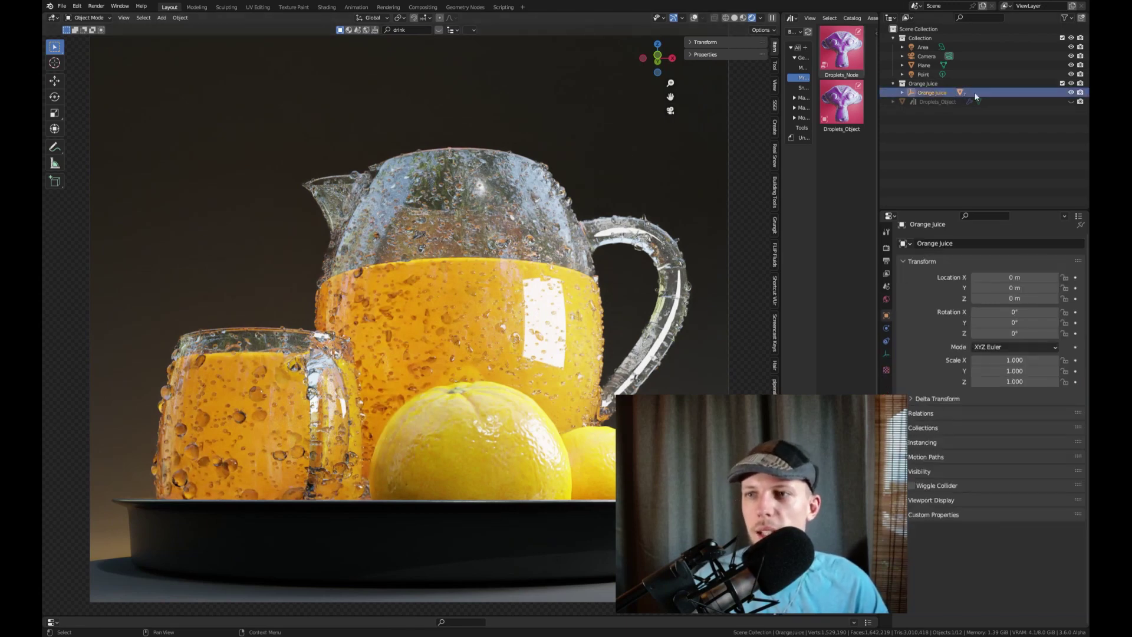
click(1071, 93)
click(1080, 93)
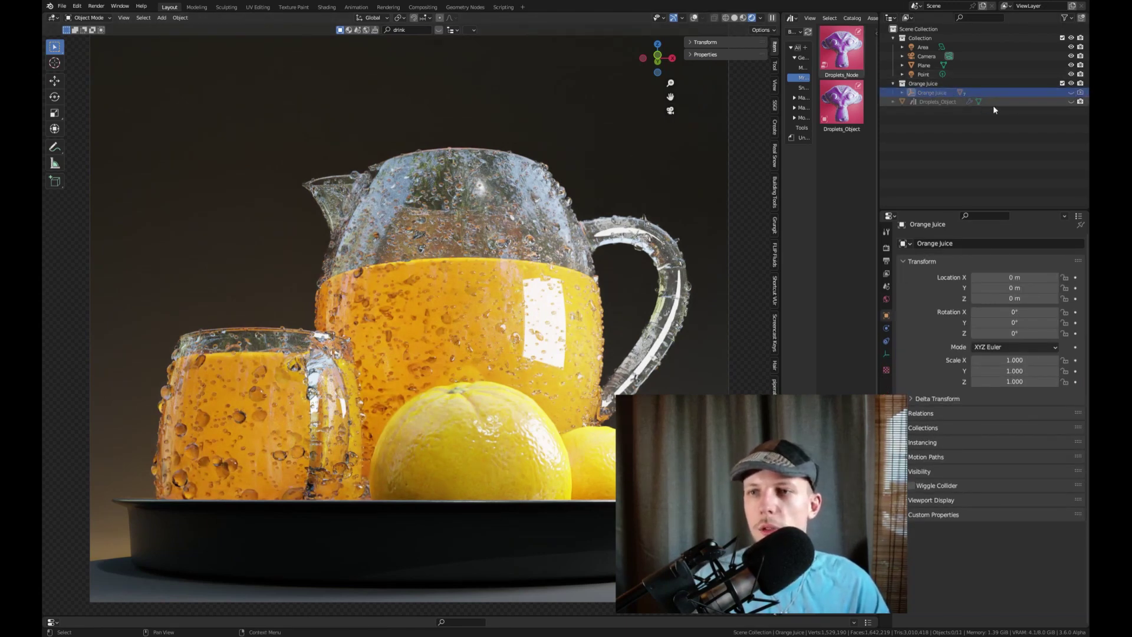
click(1062, 83)
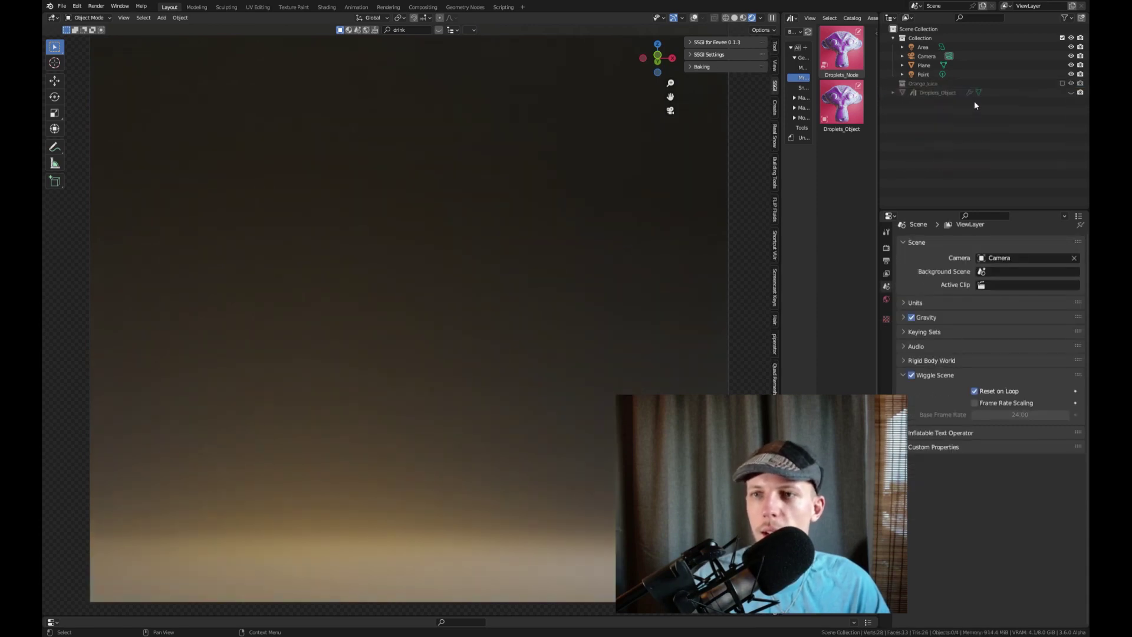
click(1070, 93)
Step: Apply Droplets_Node droplets to the monkey head and make its modifier active
scroll(547, 358, up, 4)
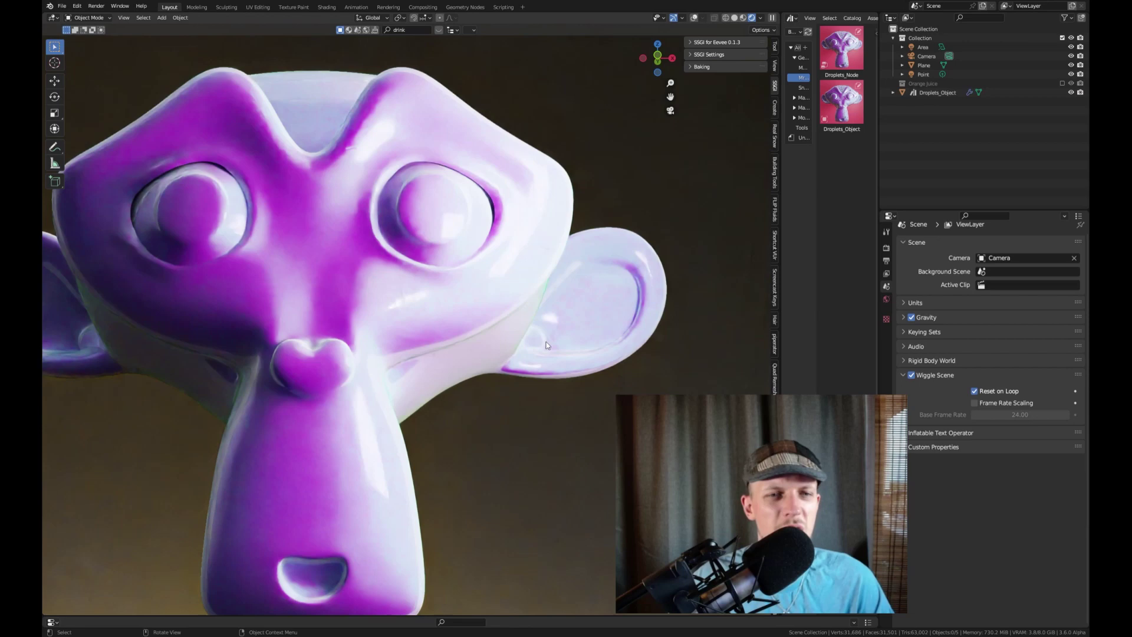
middle_drag(334, 306, 352, 306)
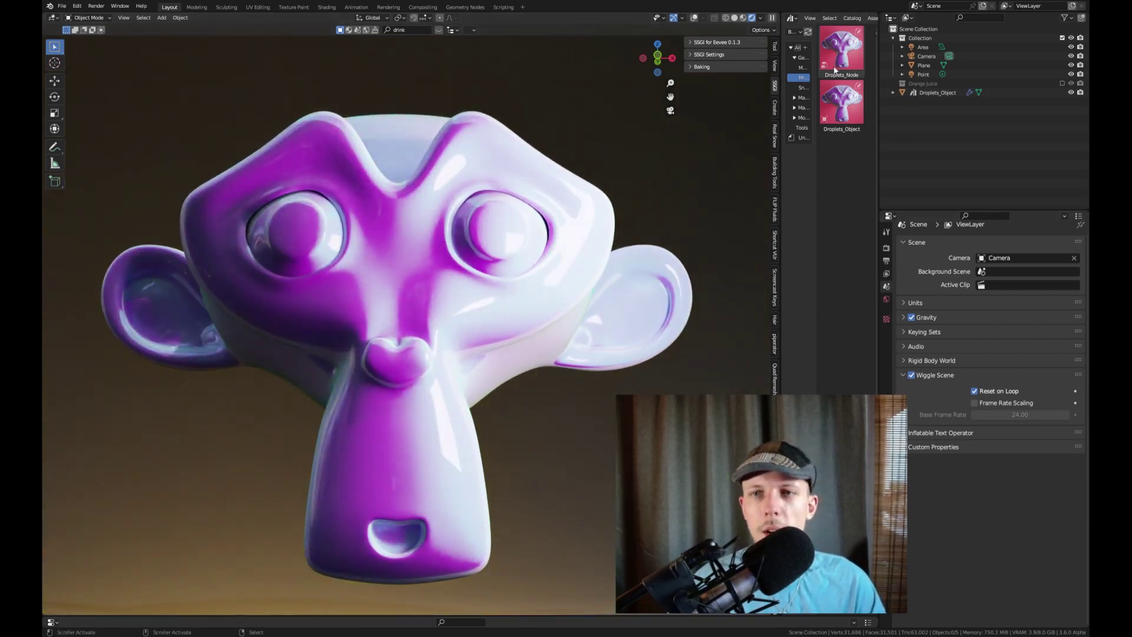
drag(848, 59, 395, 198)
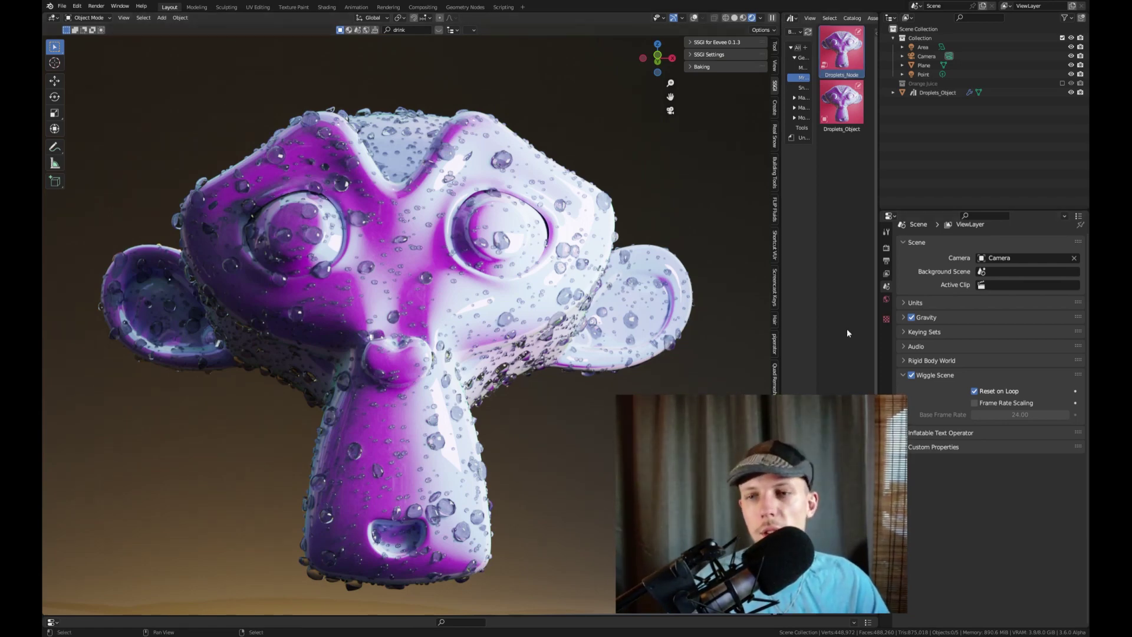
click(493, 169)
click(899, 354)
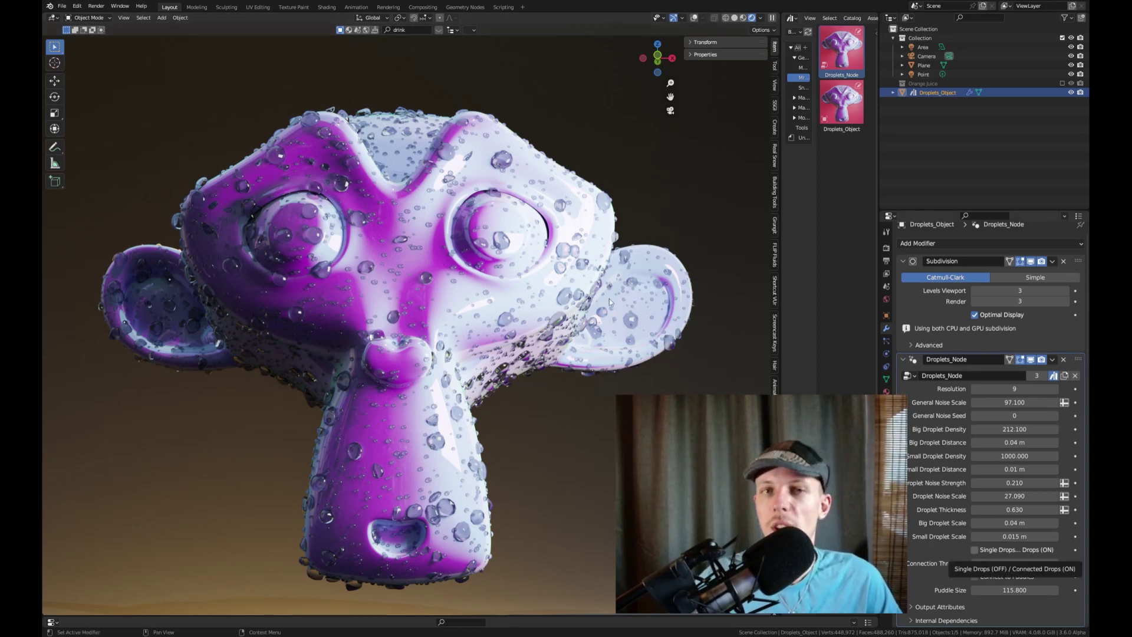
Step: Turn on connected drops and set droplet Resolution to 12
click(974, 549)
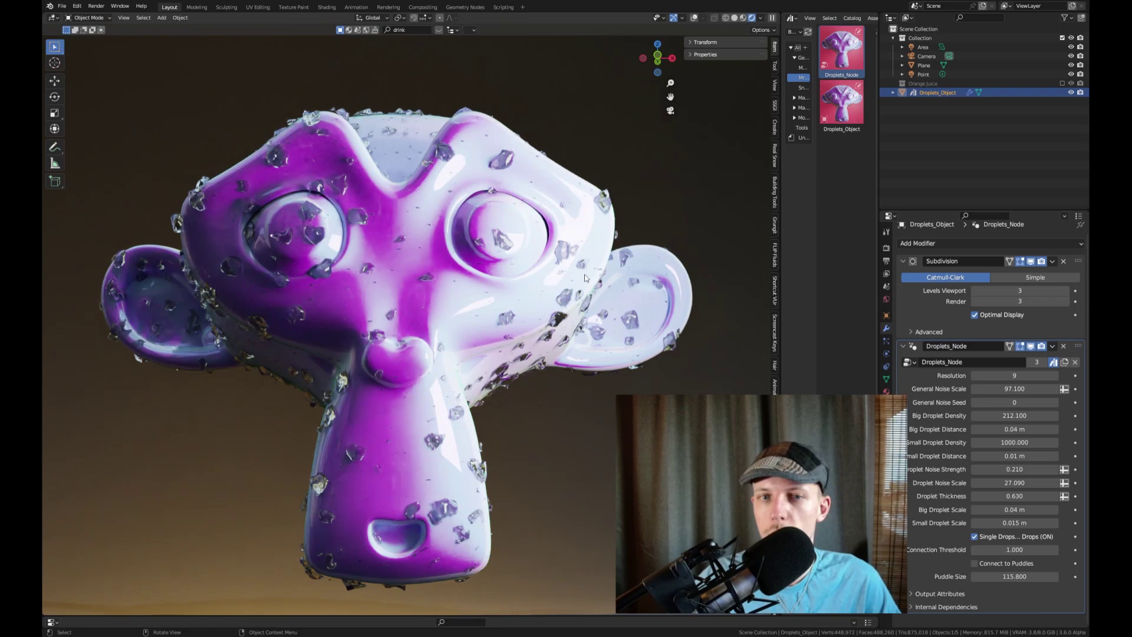
click(1031, 376)
text(12)
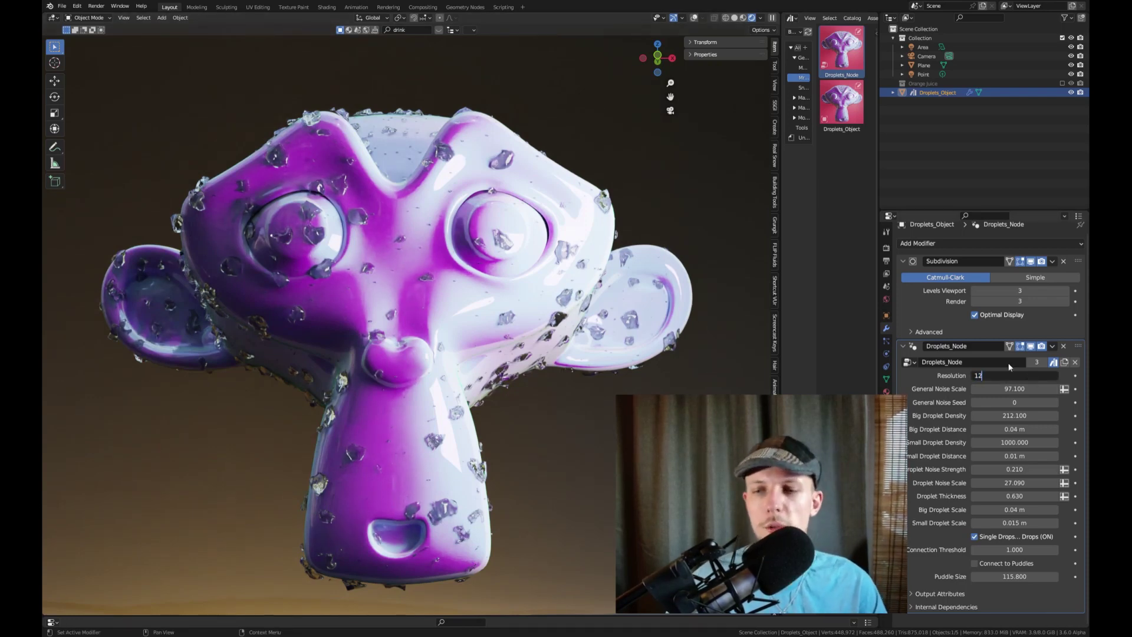
key(Return)
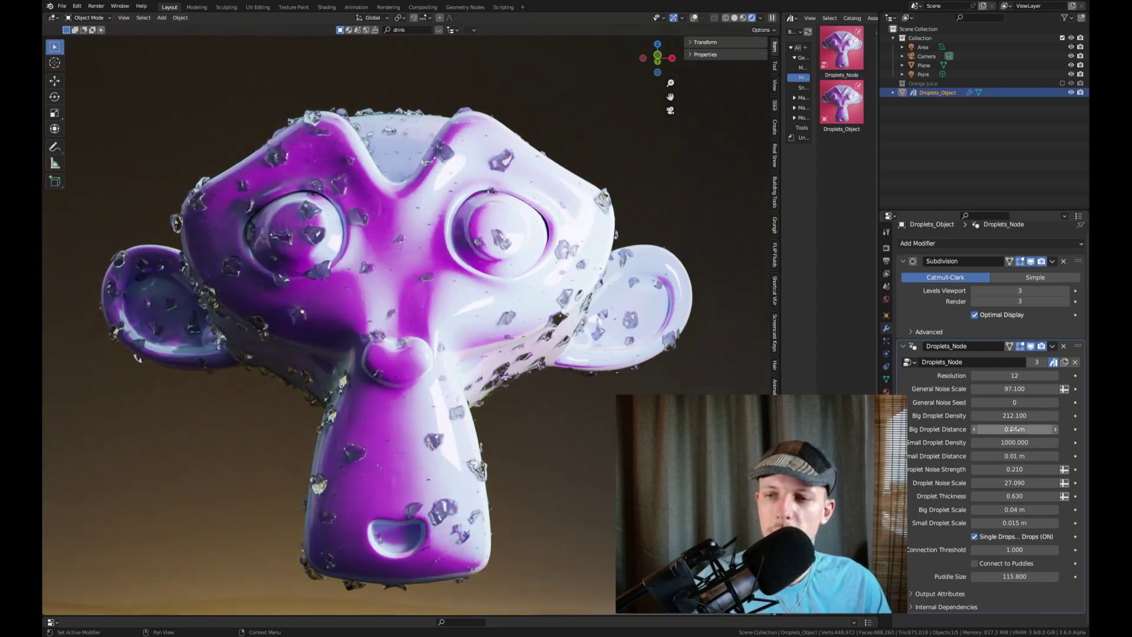
Step: Set Big Droplet Distance 0.02 m, Big Droplet Density 500, and Resolution 15
click(1013, 430)
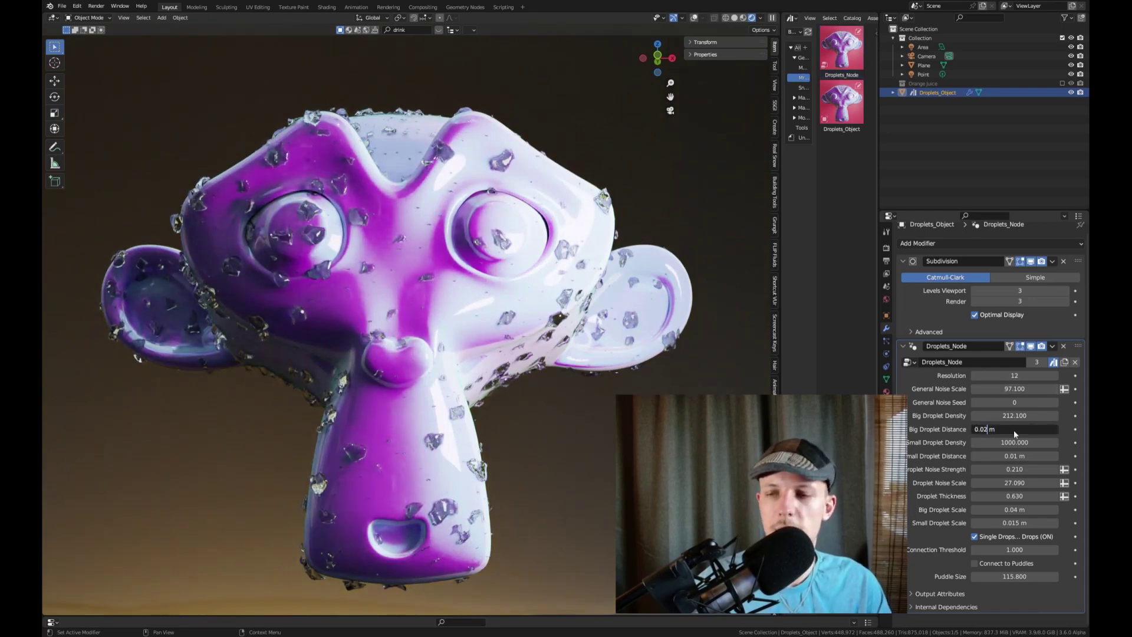
key(Return)
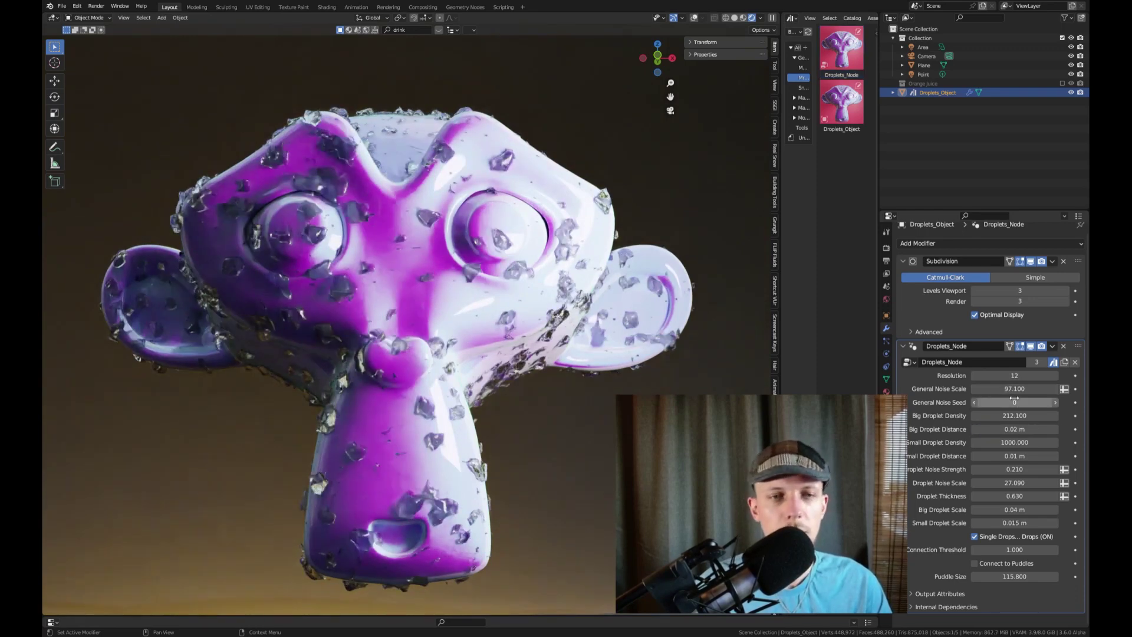
click(990, 416)
text(500)
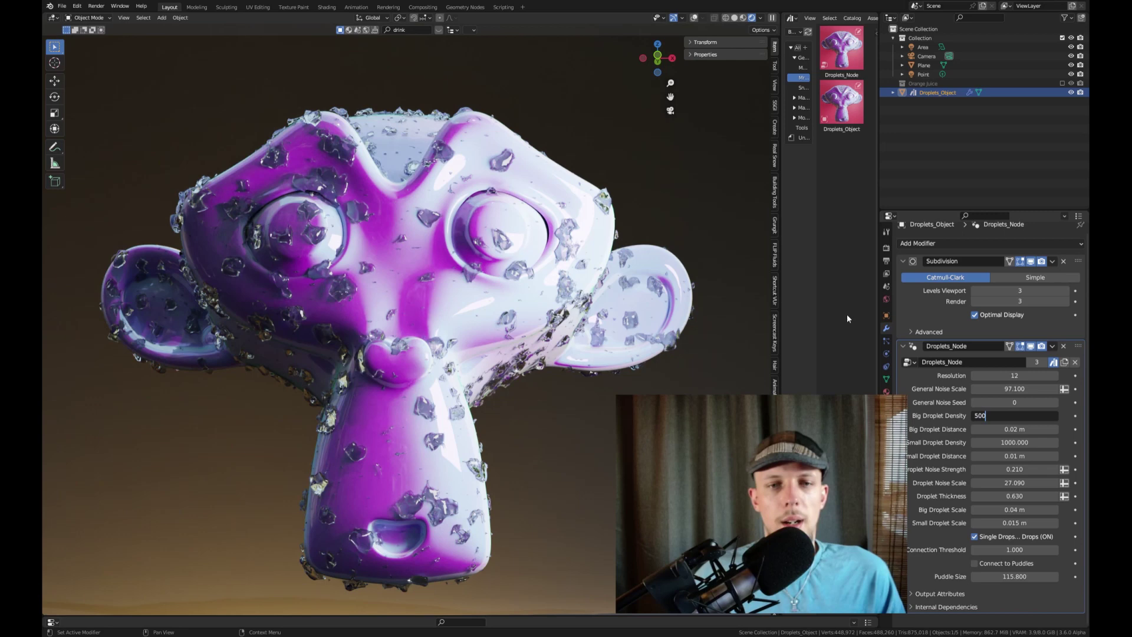
key(Return)
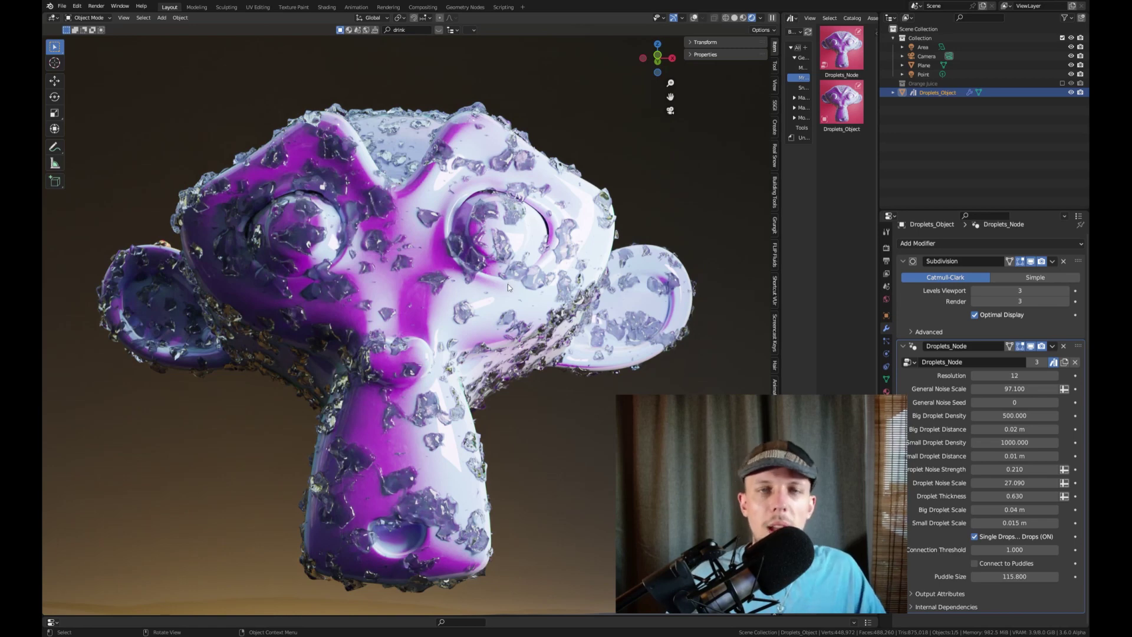
click(1021, 376)
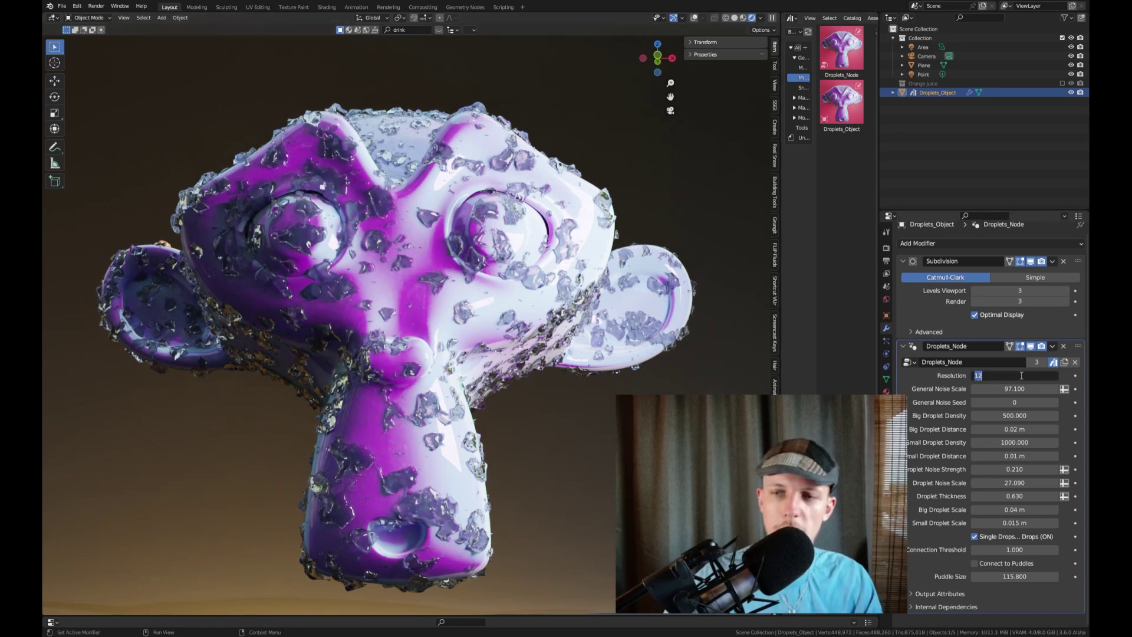
text(1)
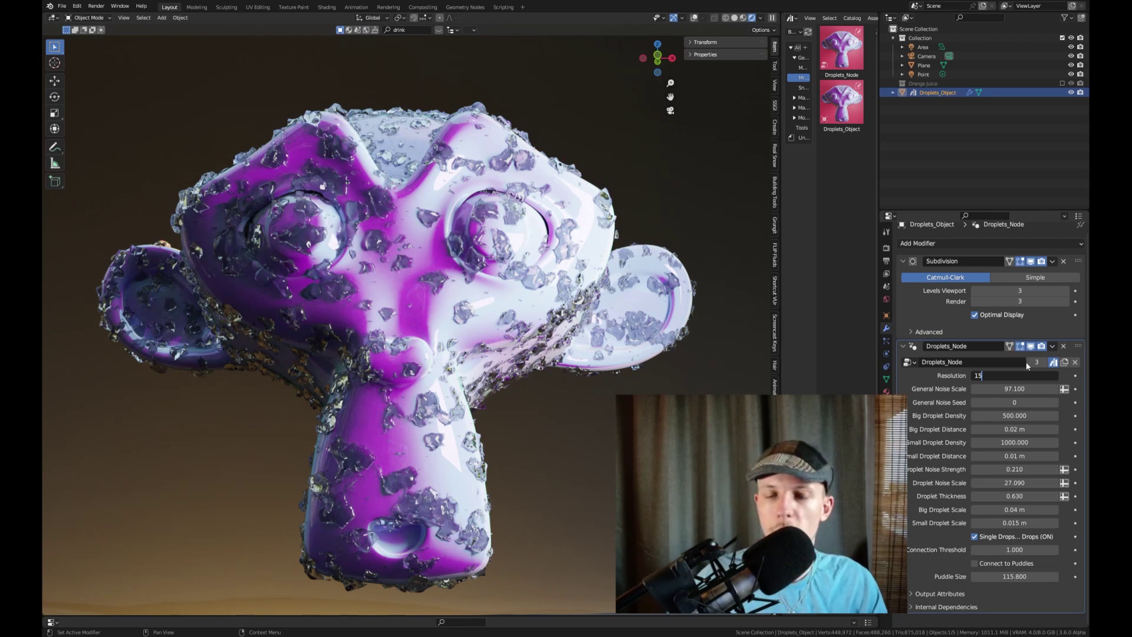
key(Return)
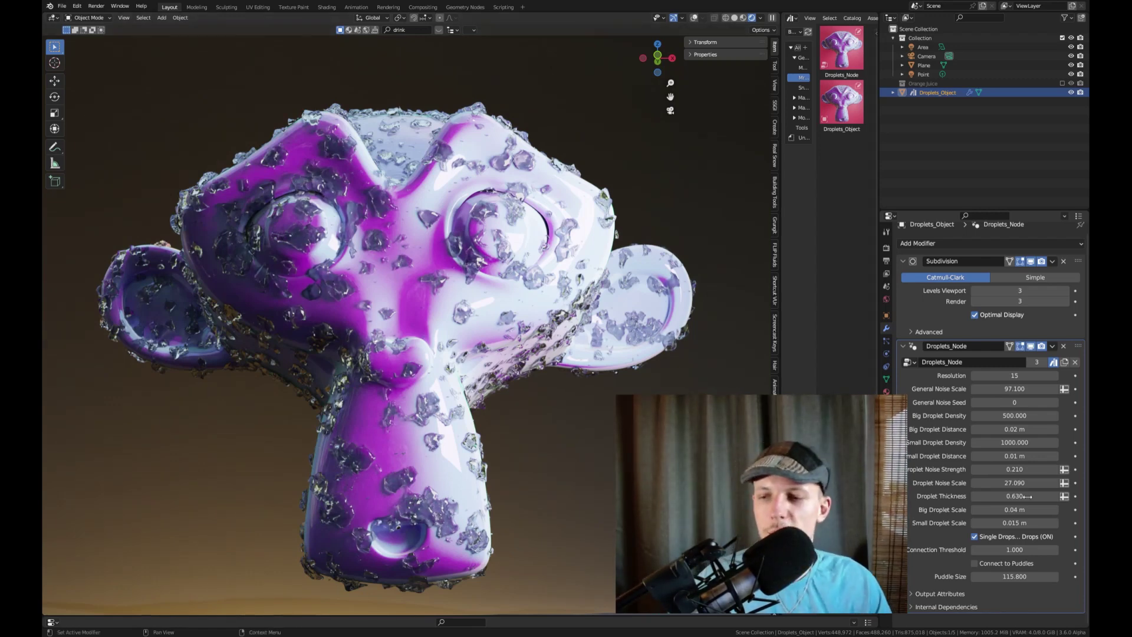
Step: Try Connection Threshold values 0.5, 0.1 and 2, settling on 1
click(1022, 549)
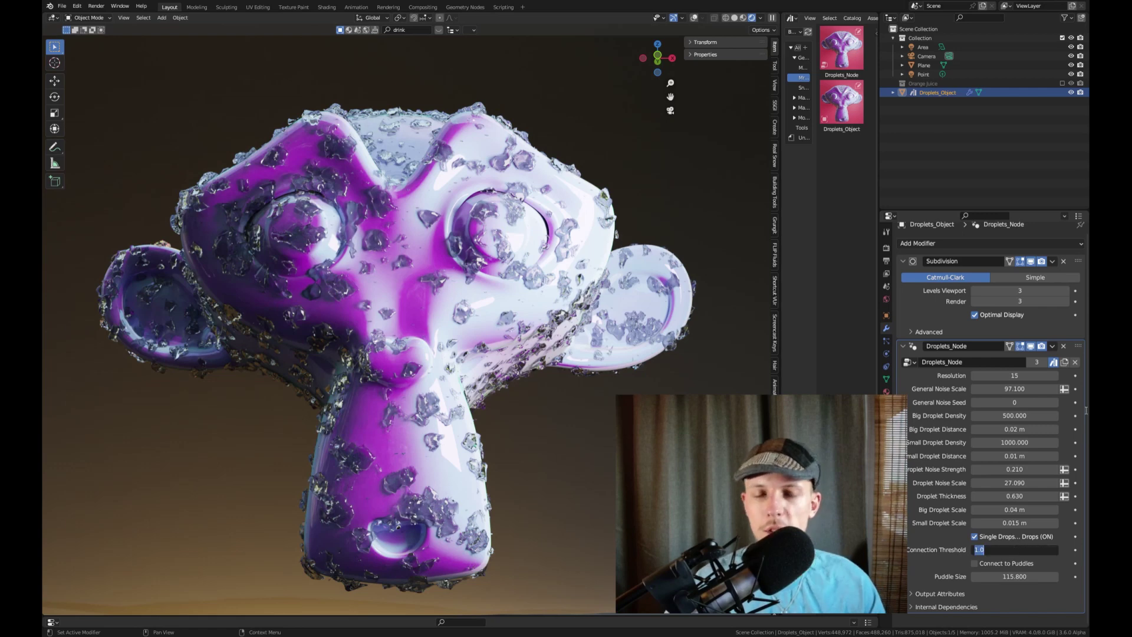
text(.5)
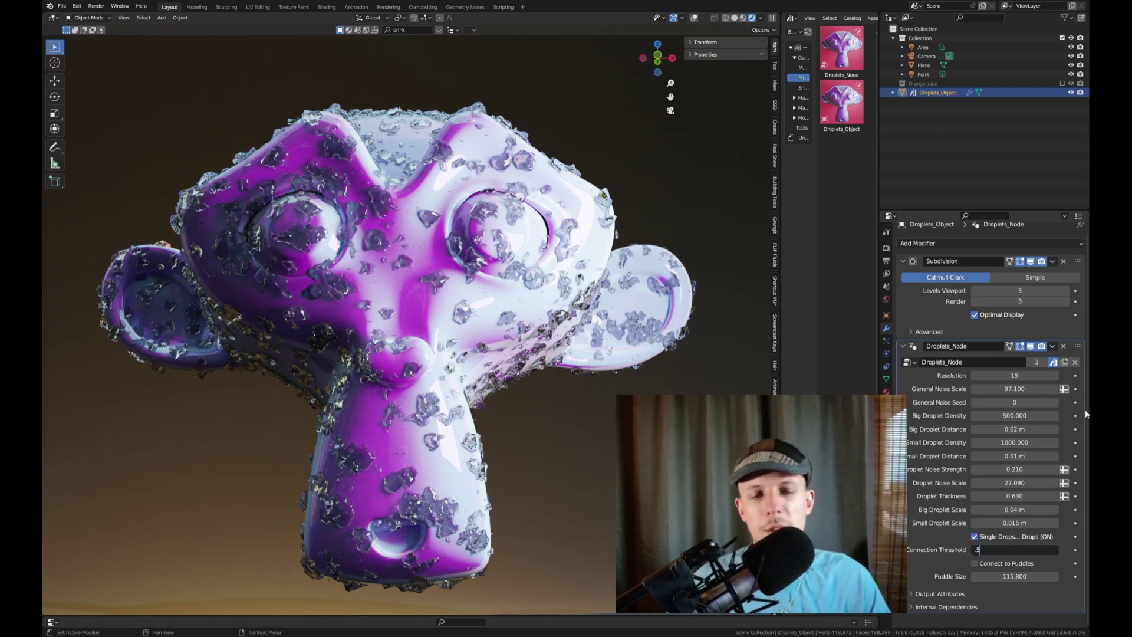
key(Return)
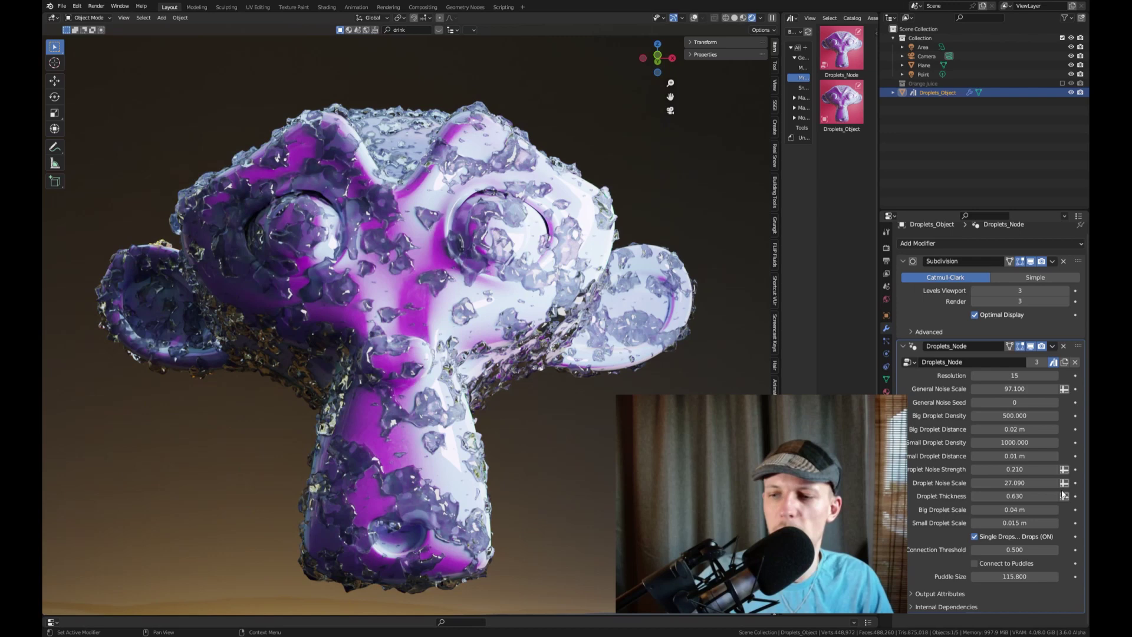
click(1015, 549)
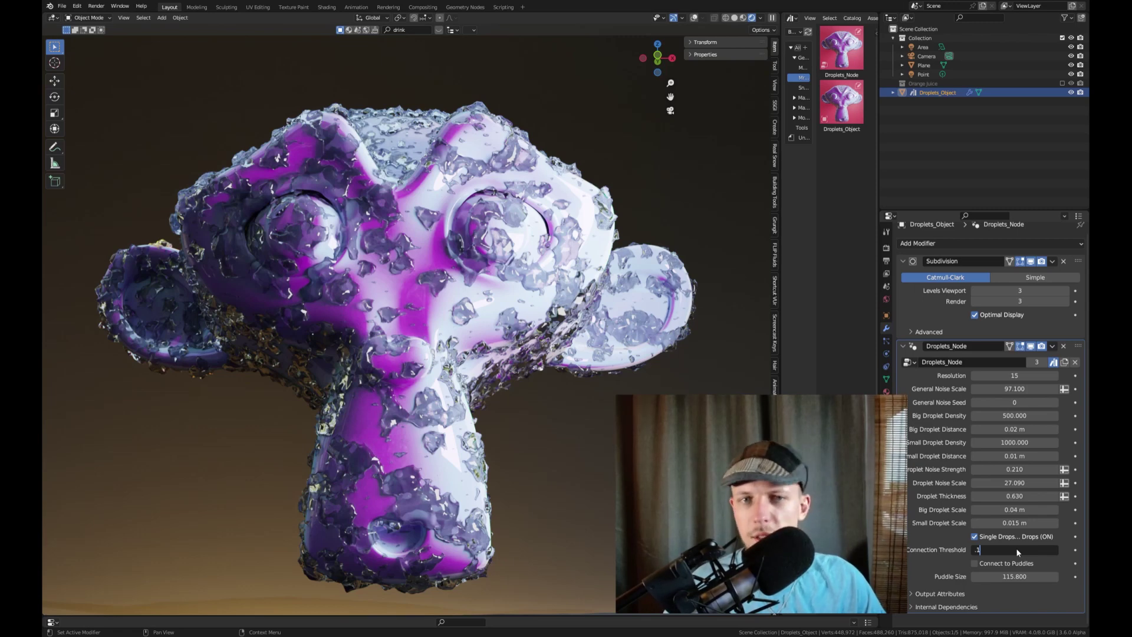
key(Return)
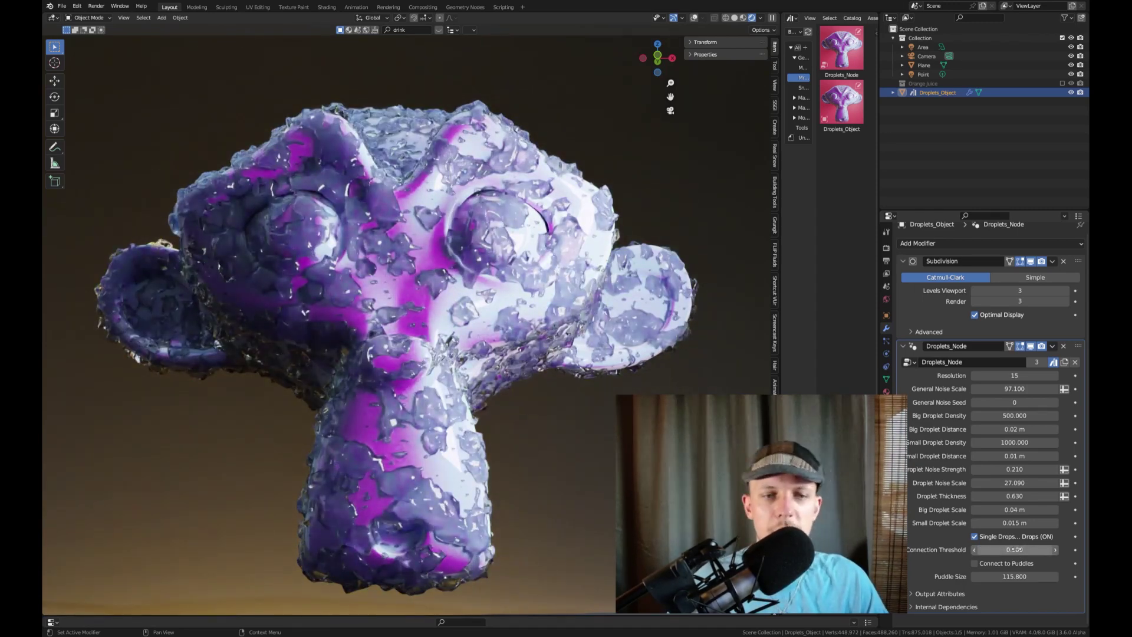
click(1014, 549)
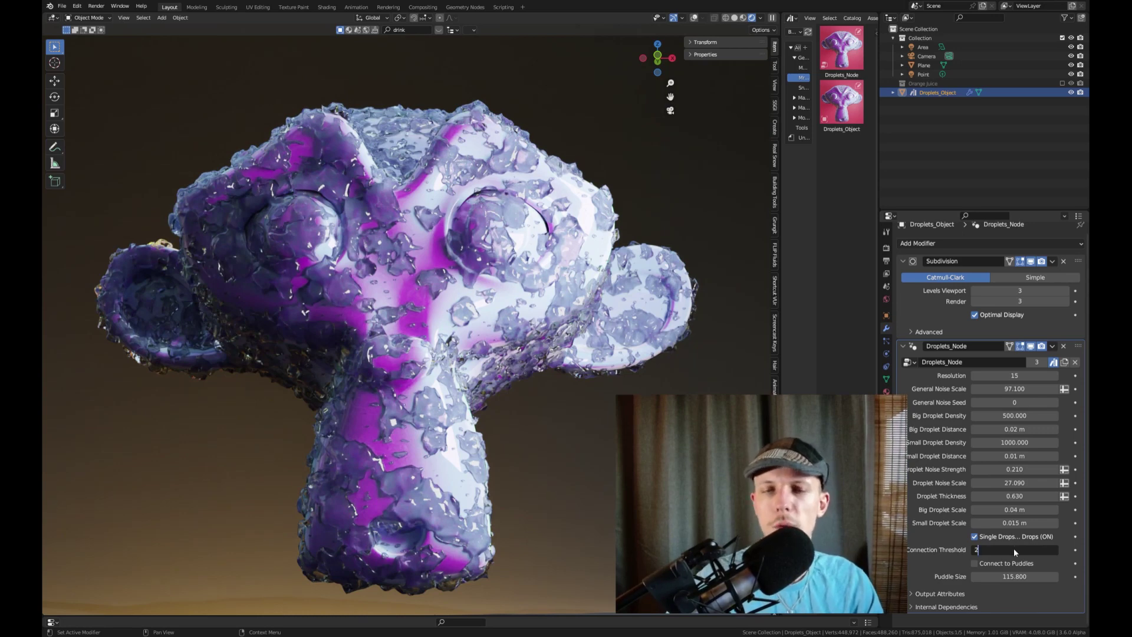
text(2)
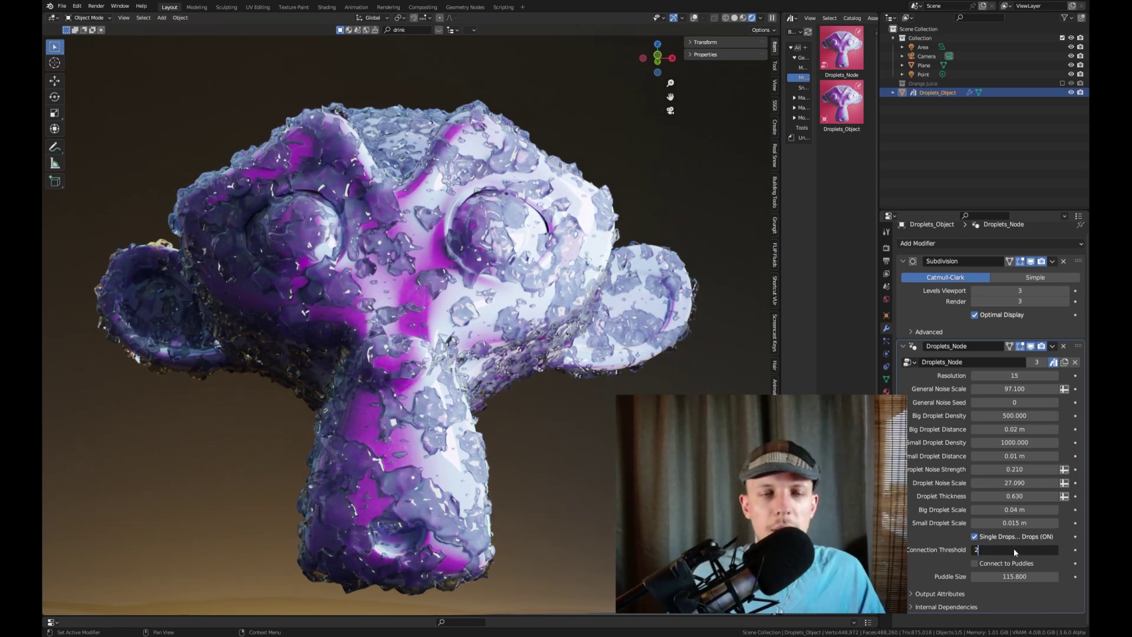
key(Return)
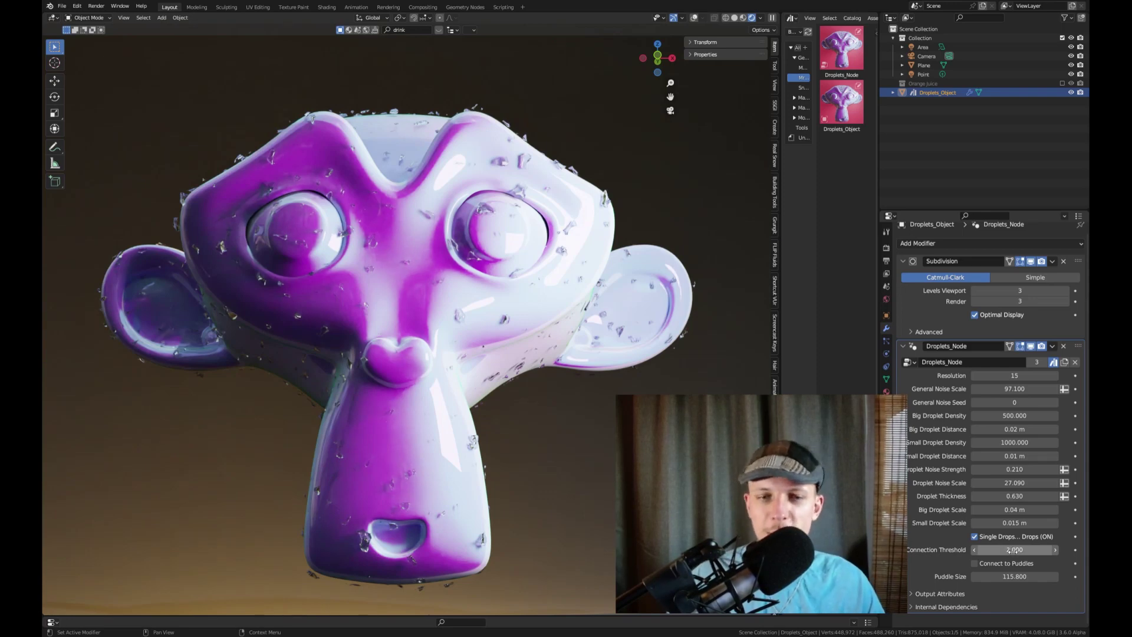
click(1014, 549)
text(1)
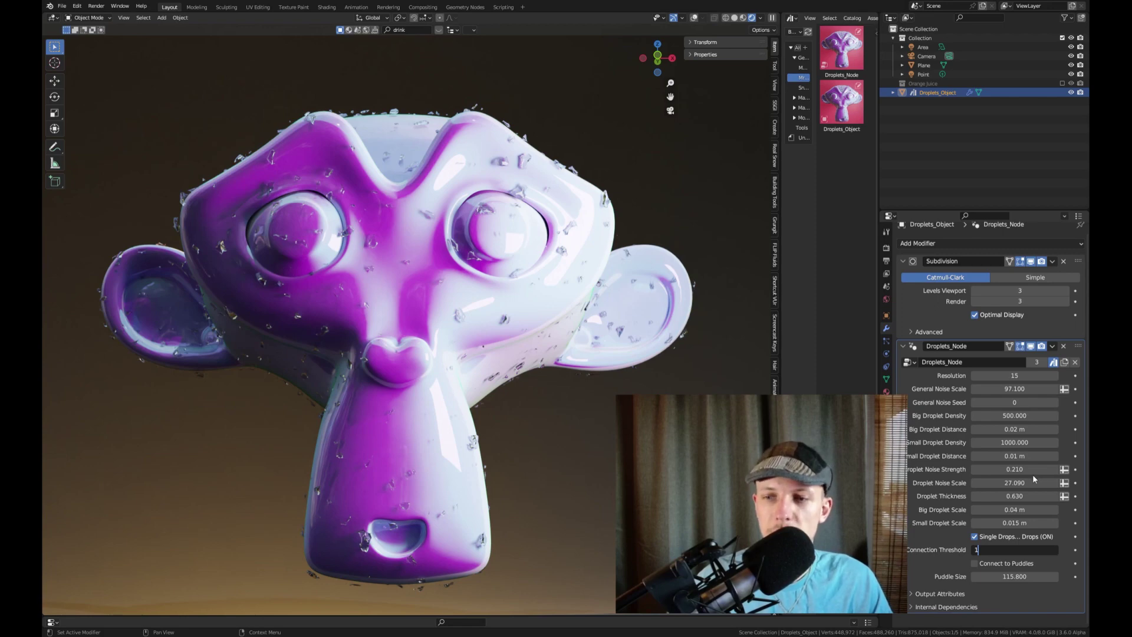
key(Return)
Step: Lower the droplet Resolution to 9
click(1024, 376)
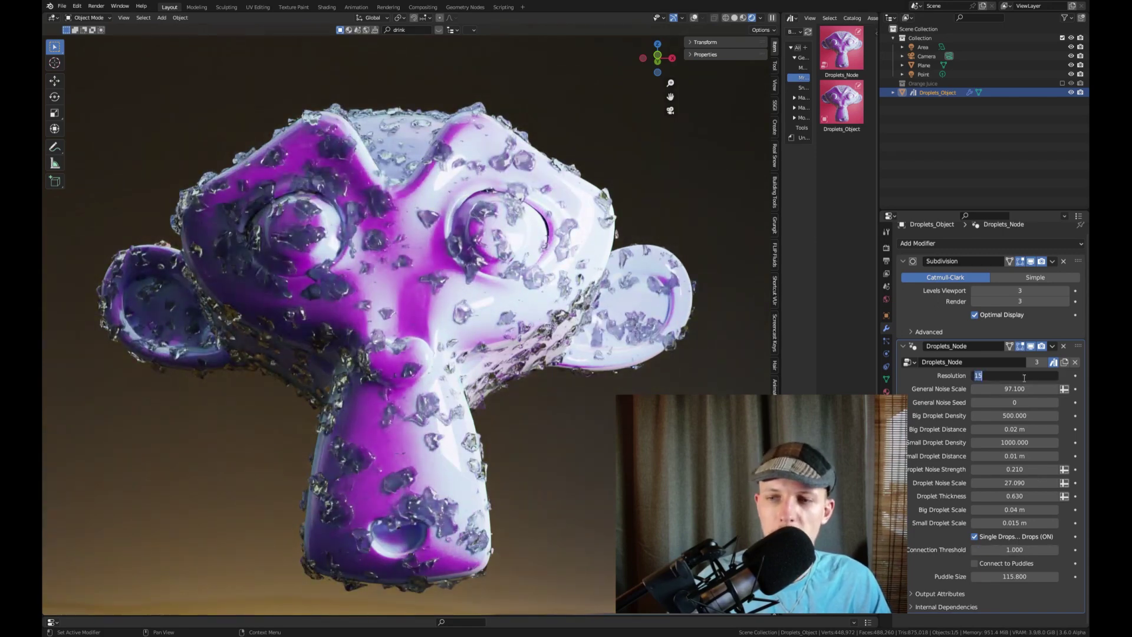
text(9)
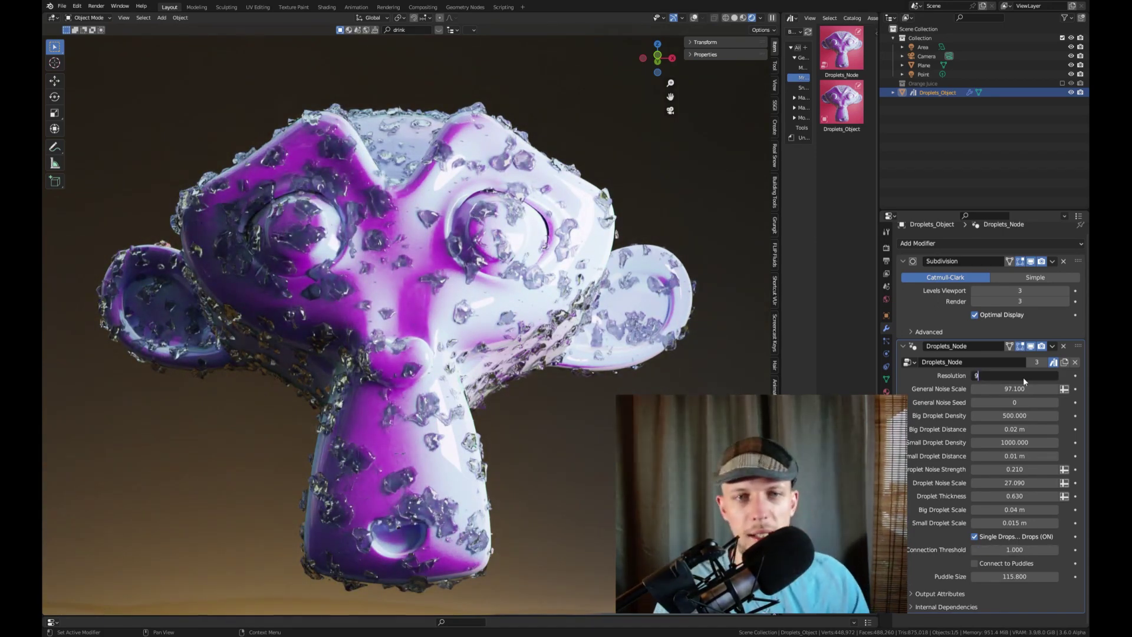
key(Return)
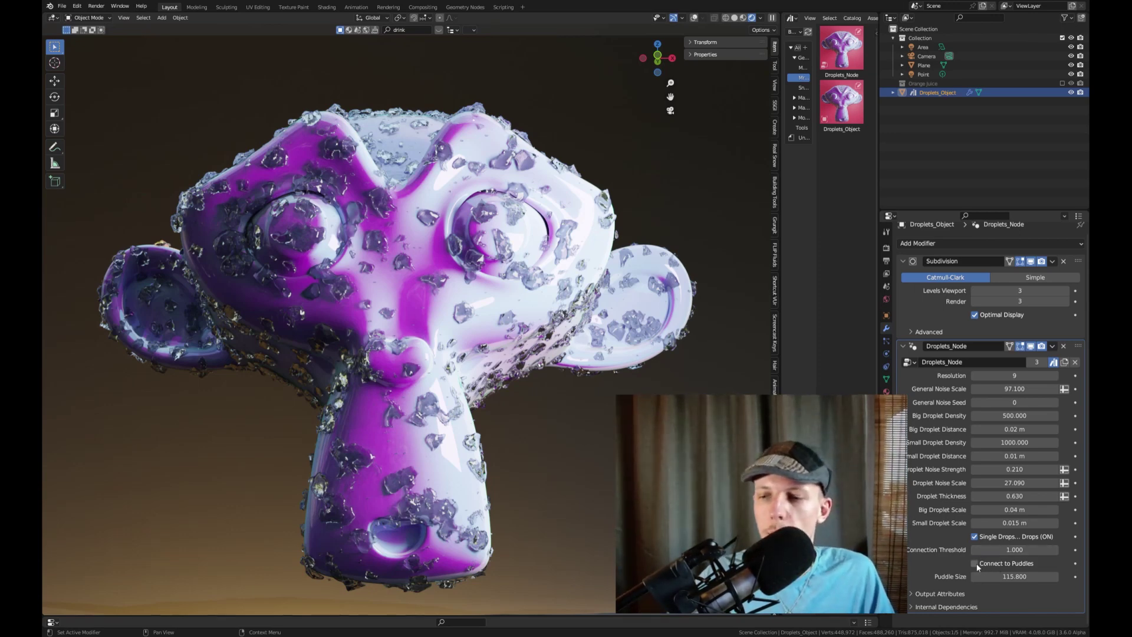
Step: Enable Connect to Puddles and try Puddle Size 200 and 500 before settling on 100
click(974, 563)
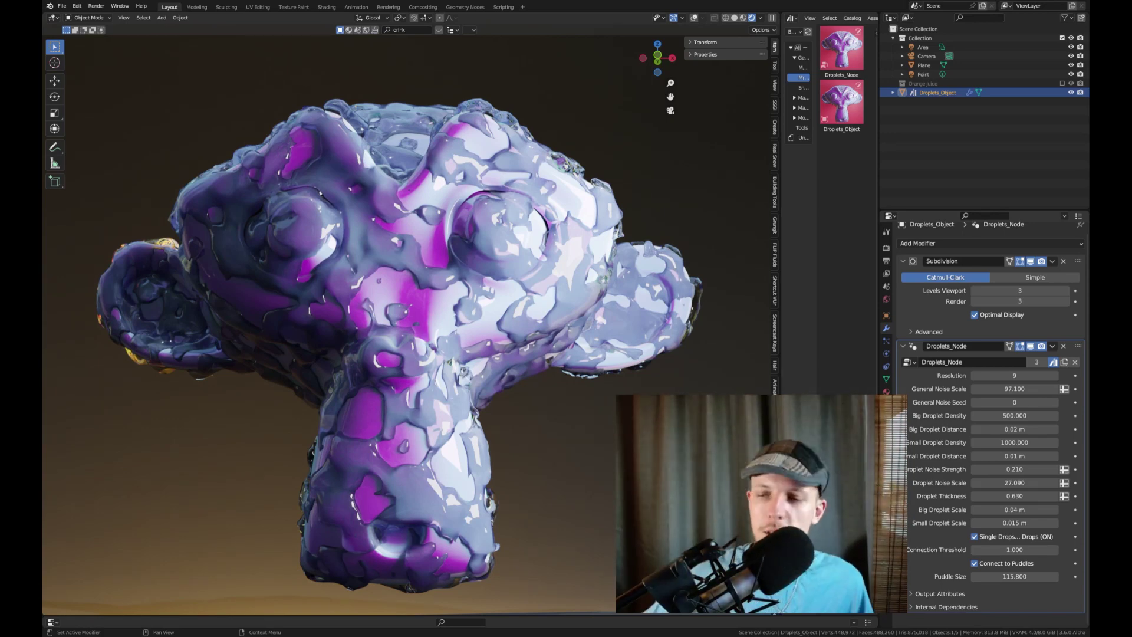
click(1032, 576)
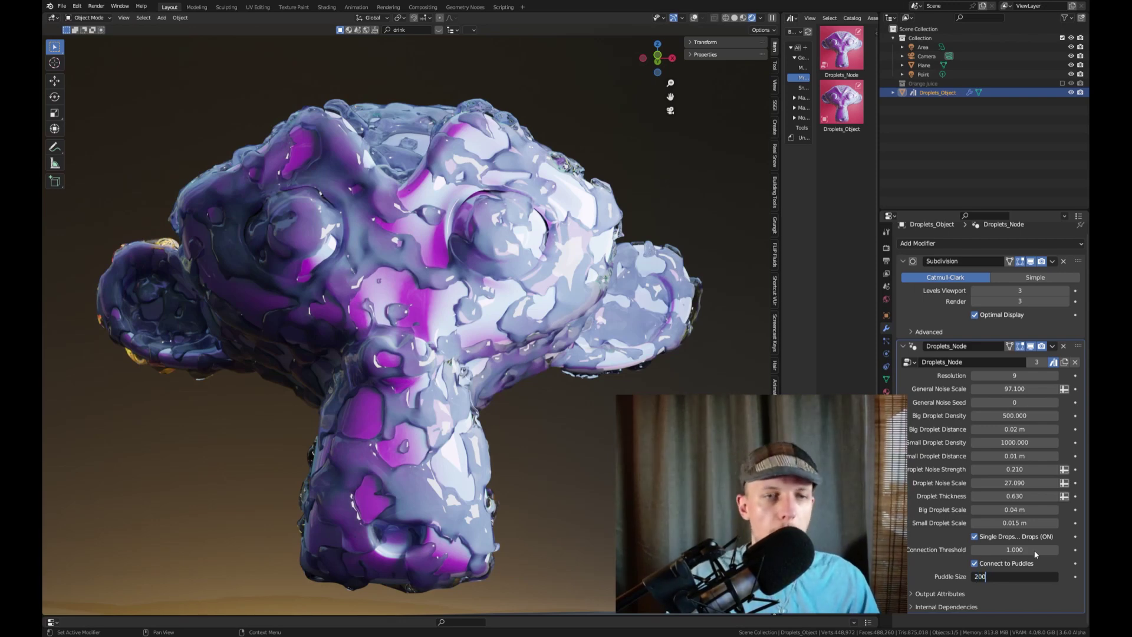
key(Return)
click(1026, 576)
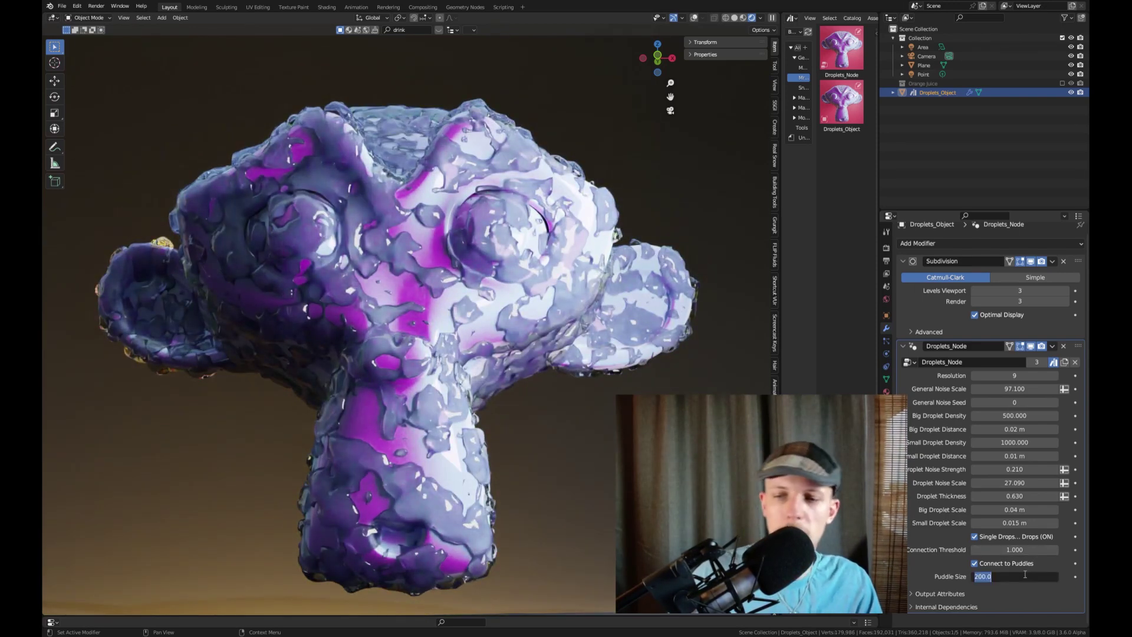
text(500)
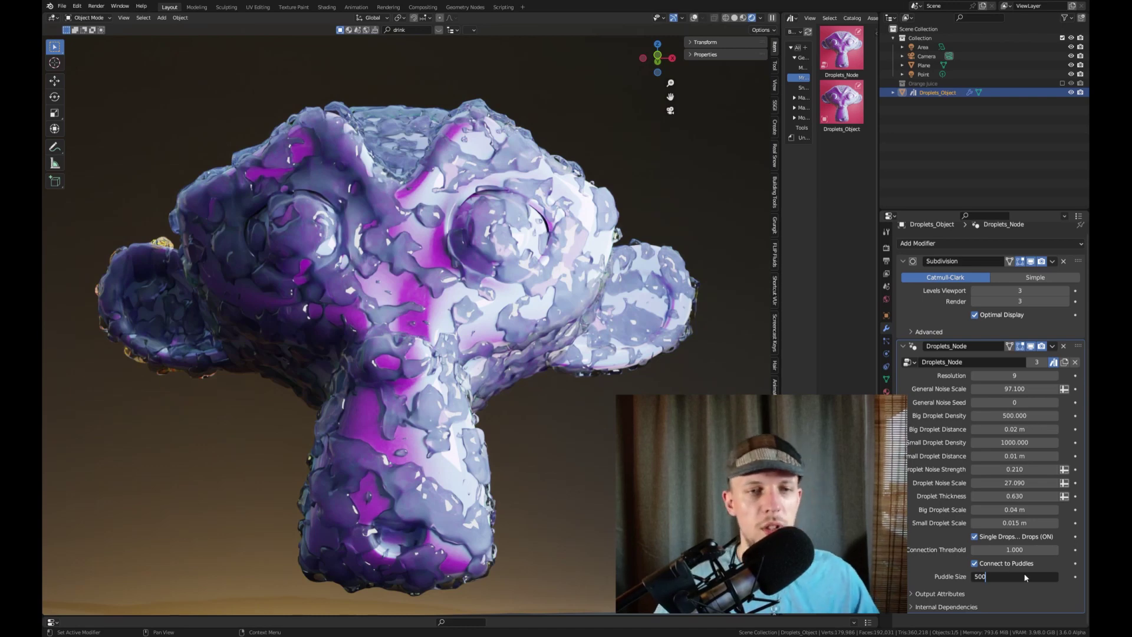
key(Return)
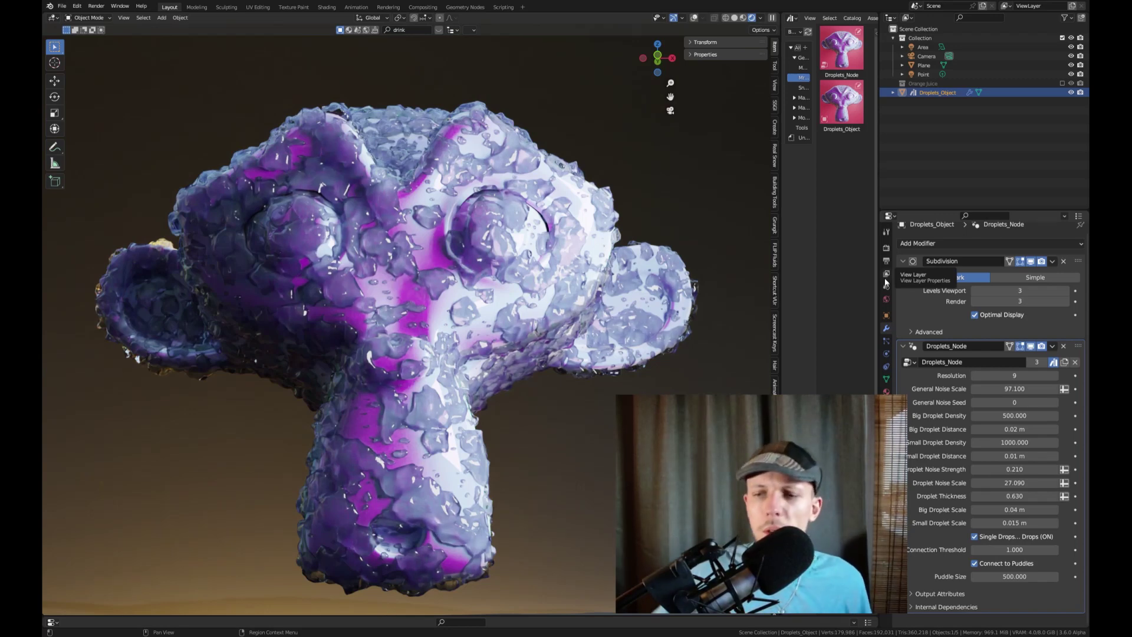
click(1042, 577)
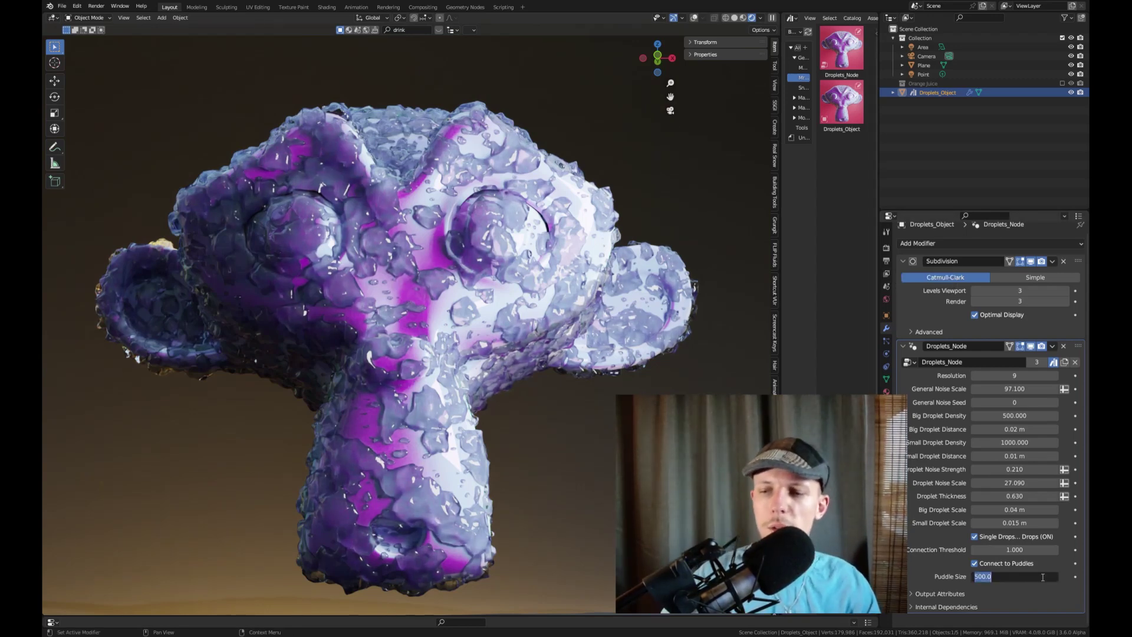
text(100)
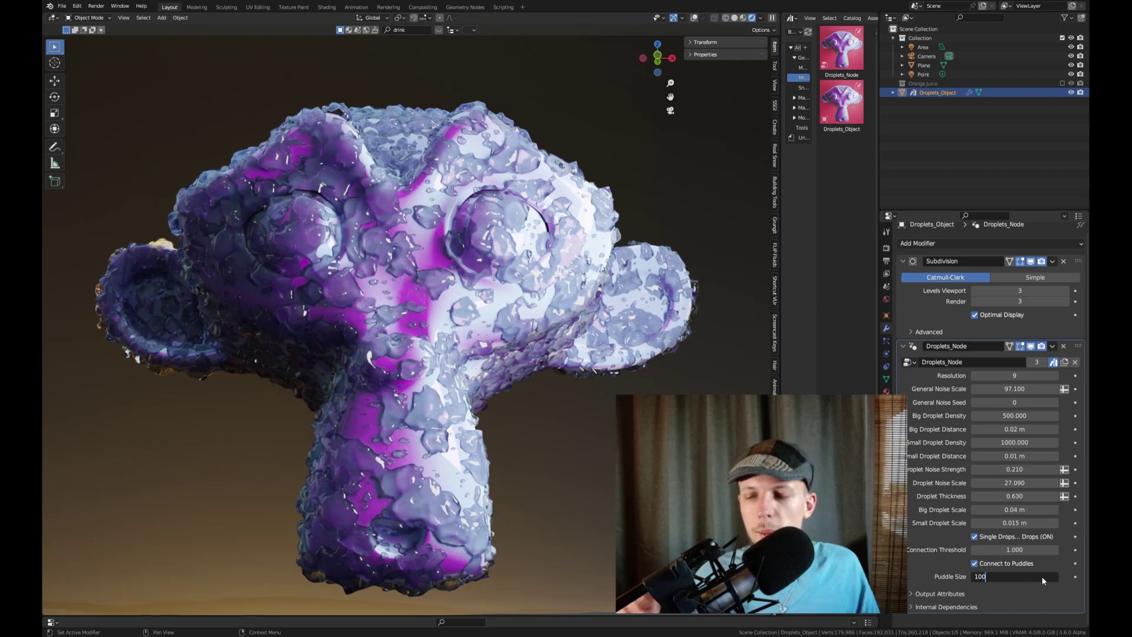
key(Return)
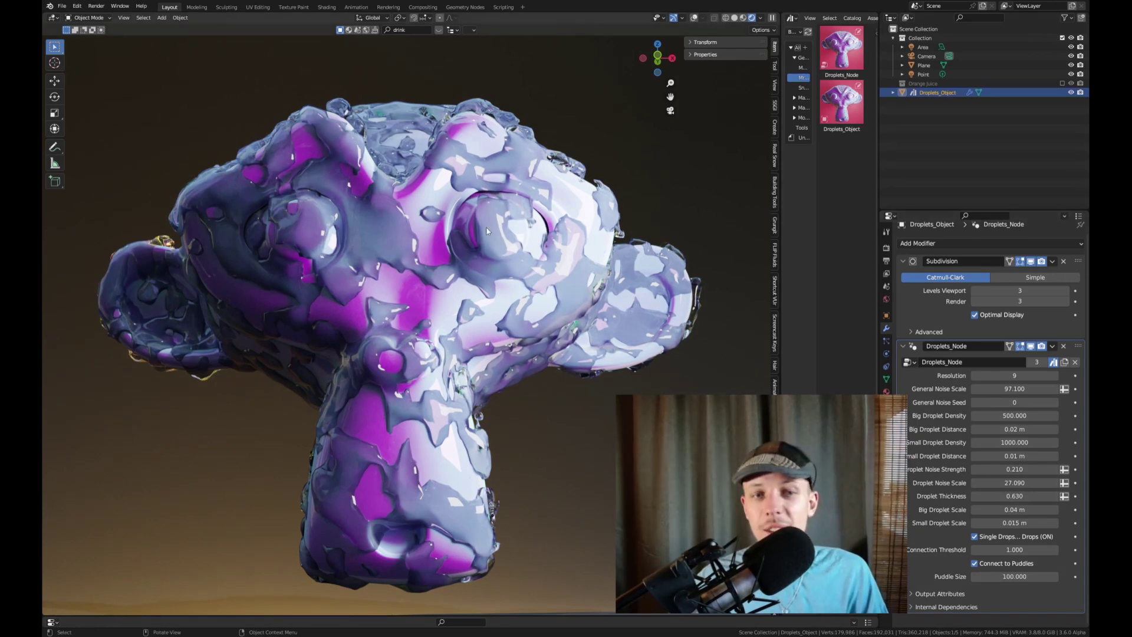
Step: Raise droplet Resolution to 20 and General Noise Seed to 1
click(1039, 376)
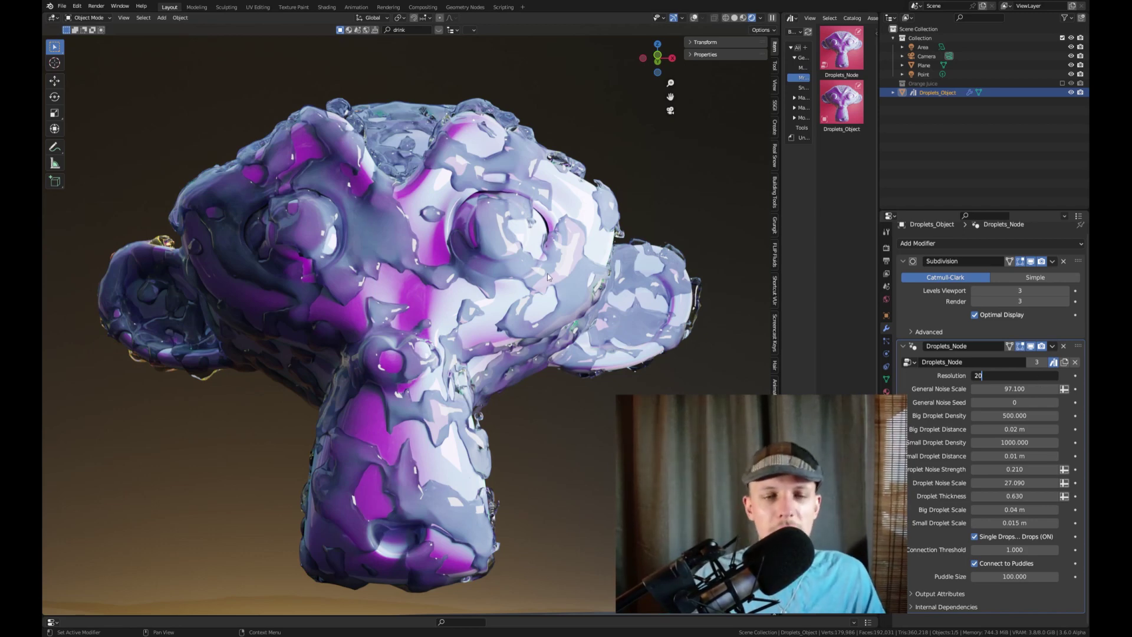
text(20)
key(Return)
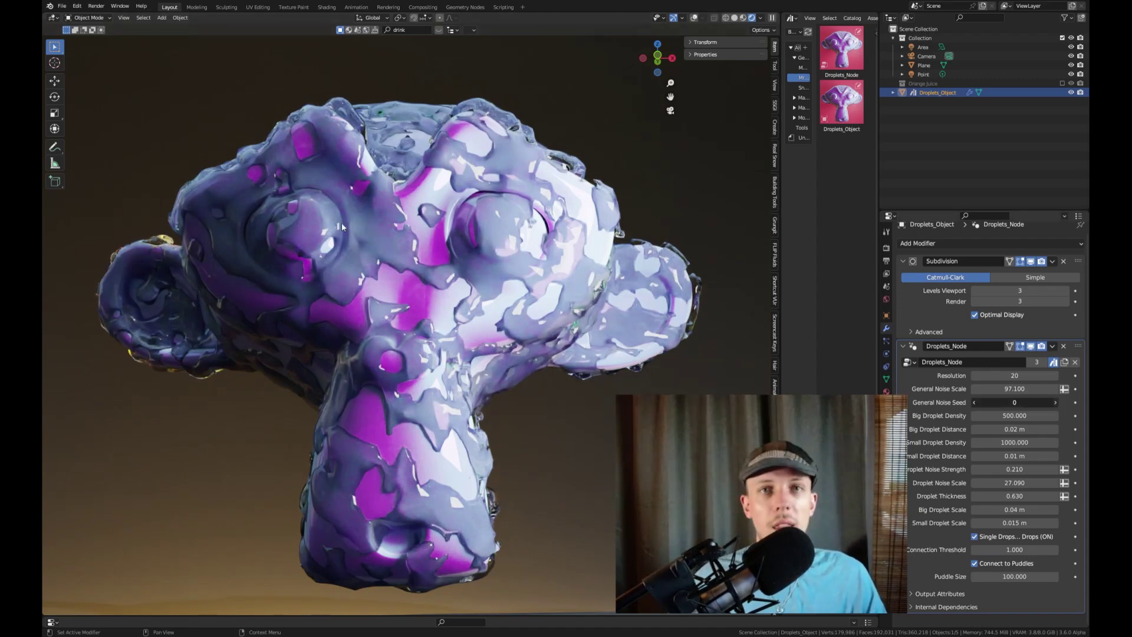
click(1055, 402)
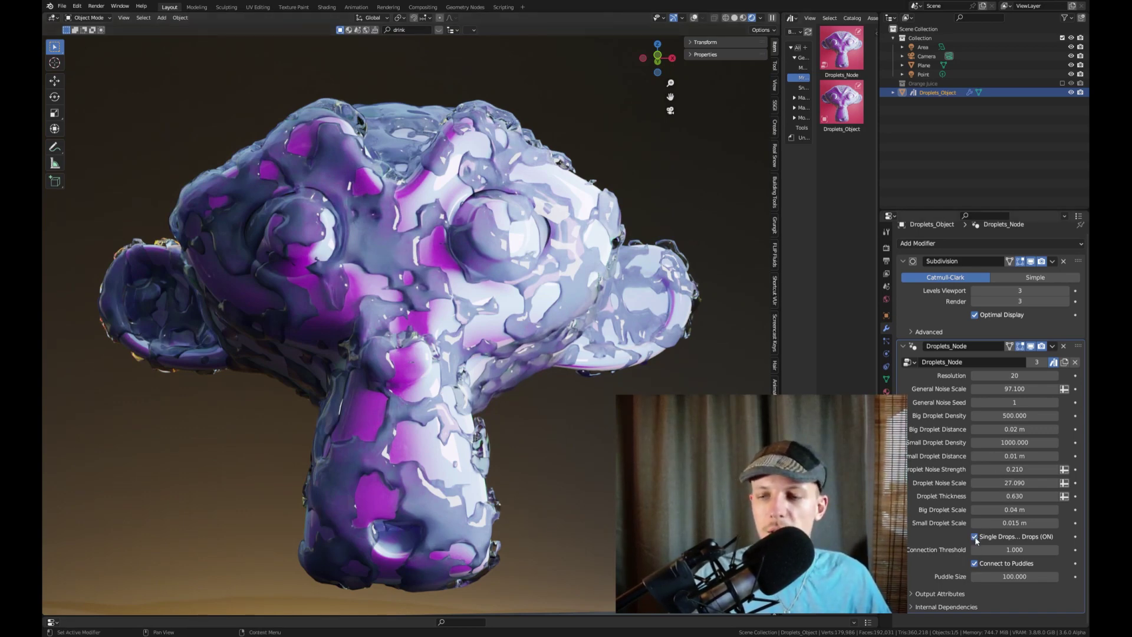
Step: Disable puddles and single drops, then set small droplet density 250 and big droplet density 260
click(975, 563)
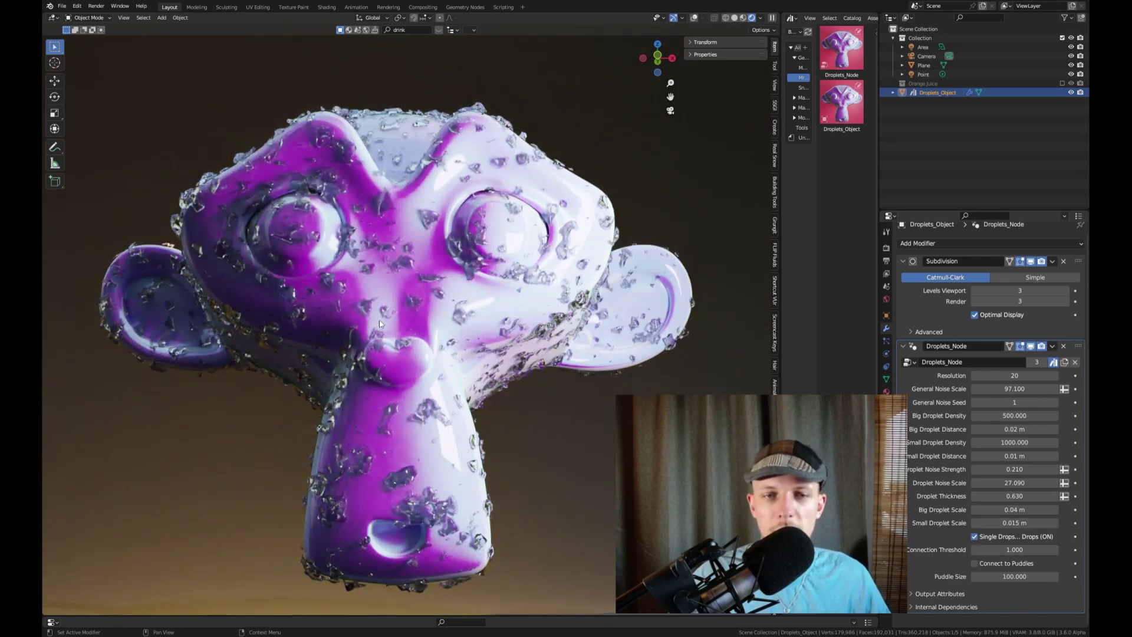
click(975, 536)
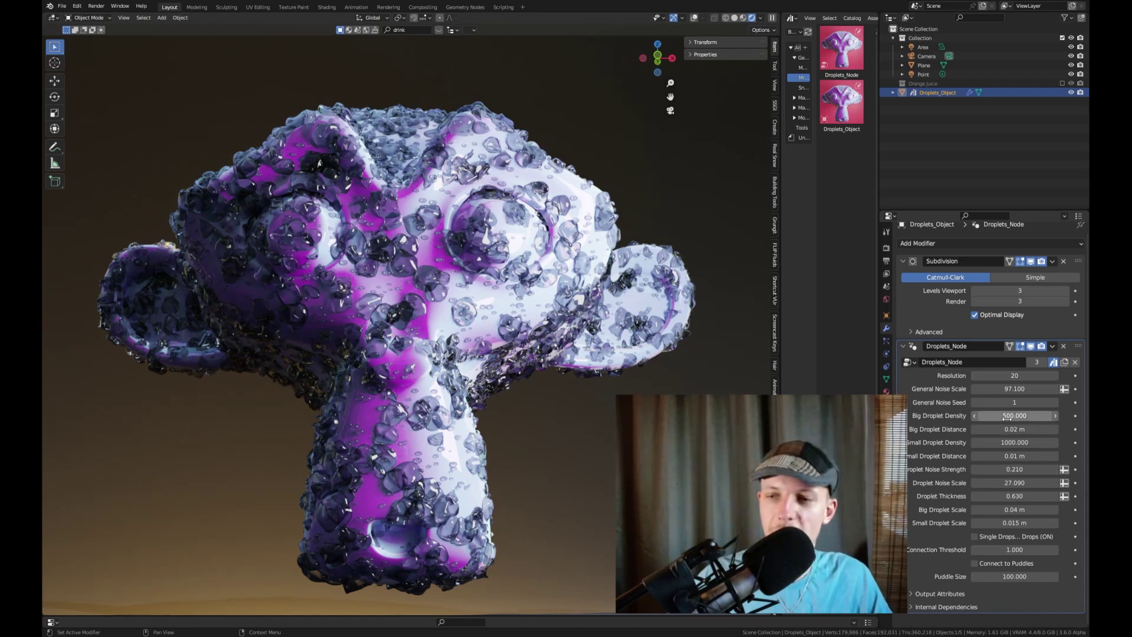
click(1008, 444)
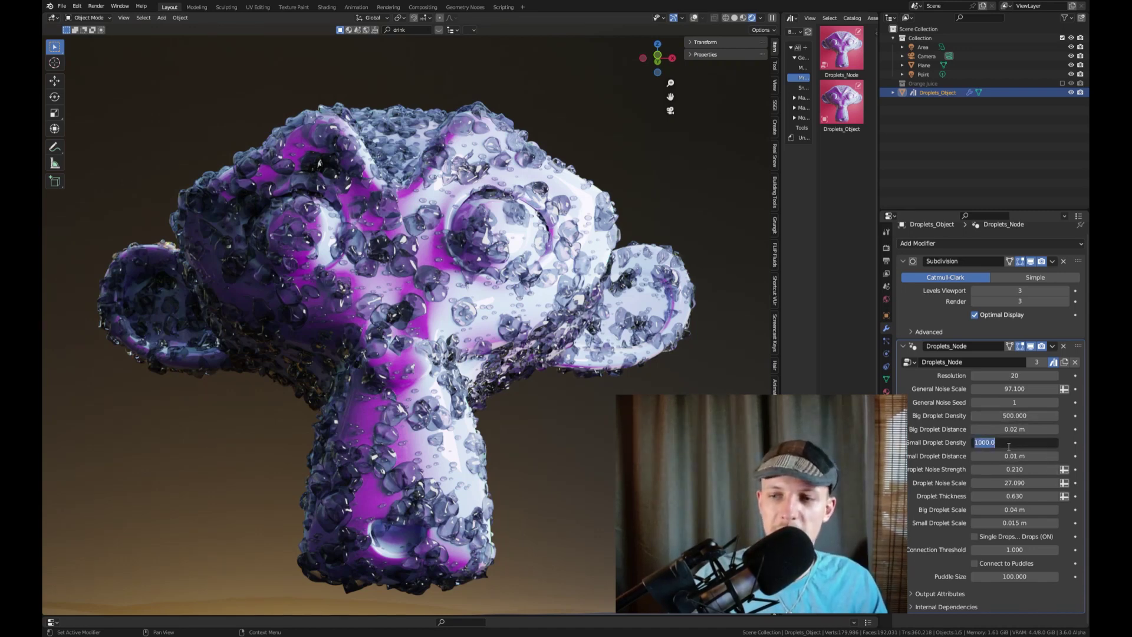
text(250)
key(Return)
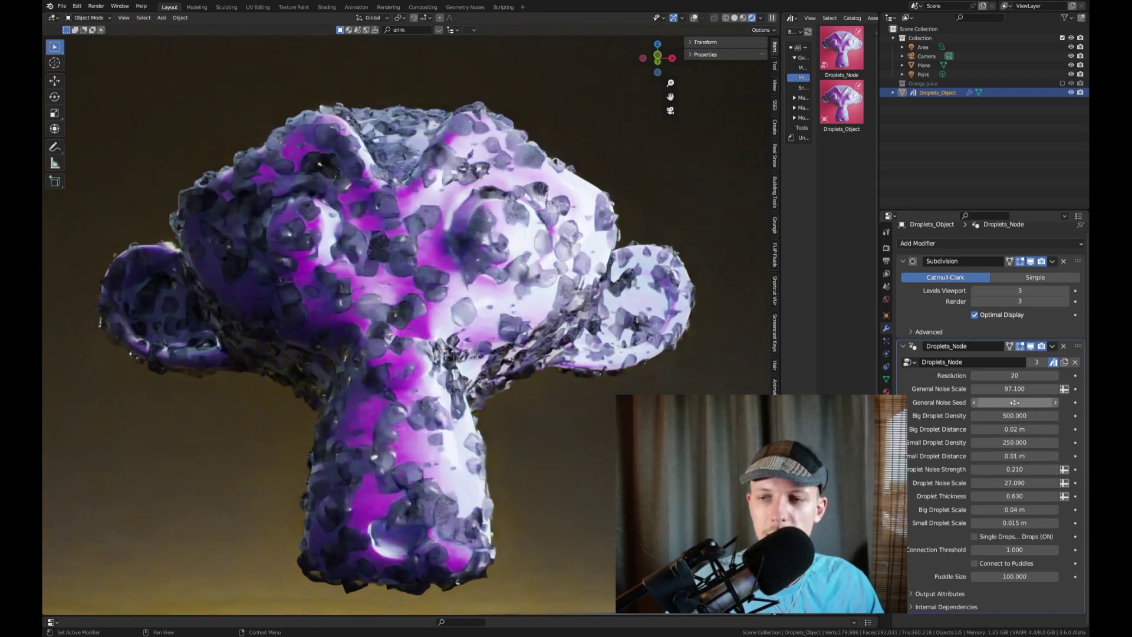
click(1003, 416)
text(260)
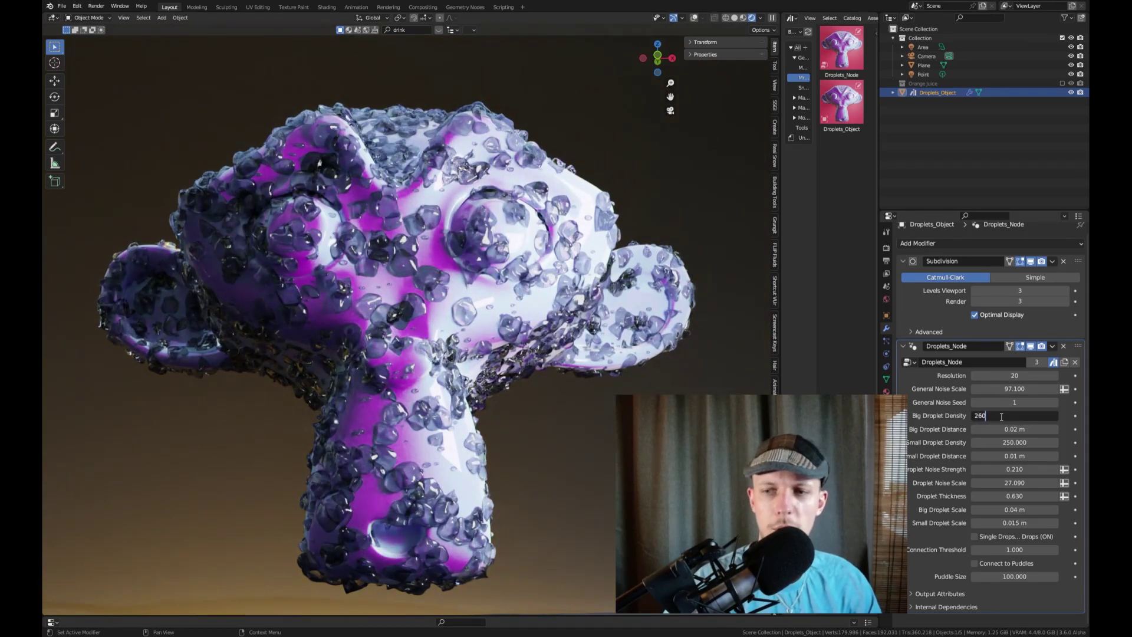
key(Return)
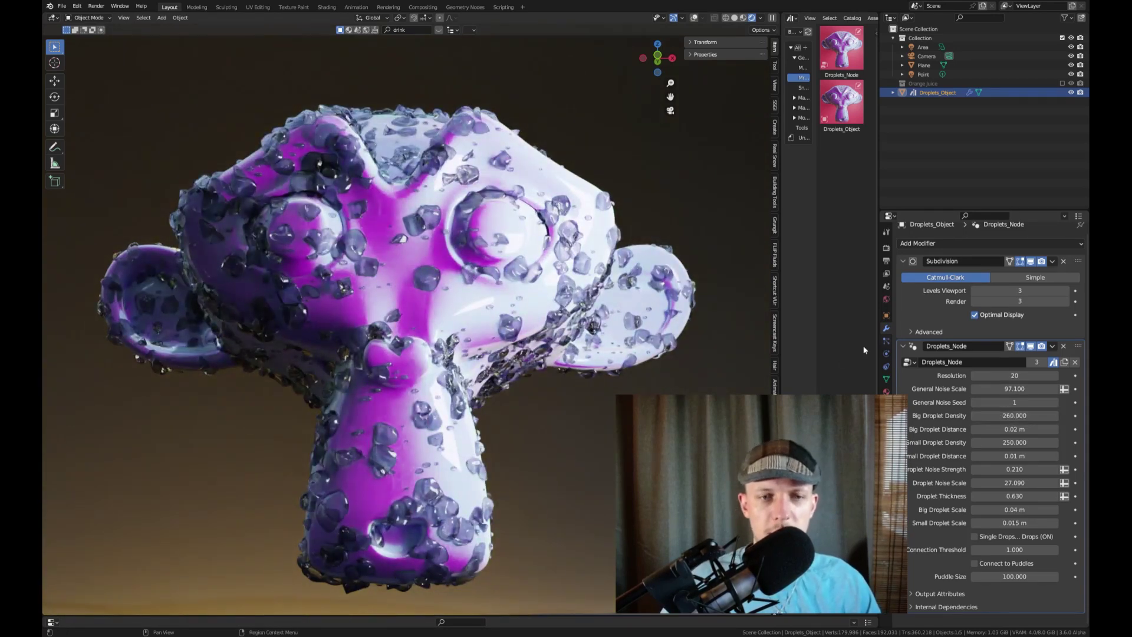
Step: Set Big Droplet Scale to 0.03 m, re-enable single drops, and set Connection Threshold to 0.3
double_click(998, 508)
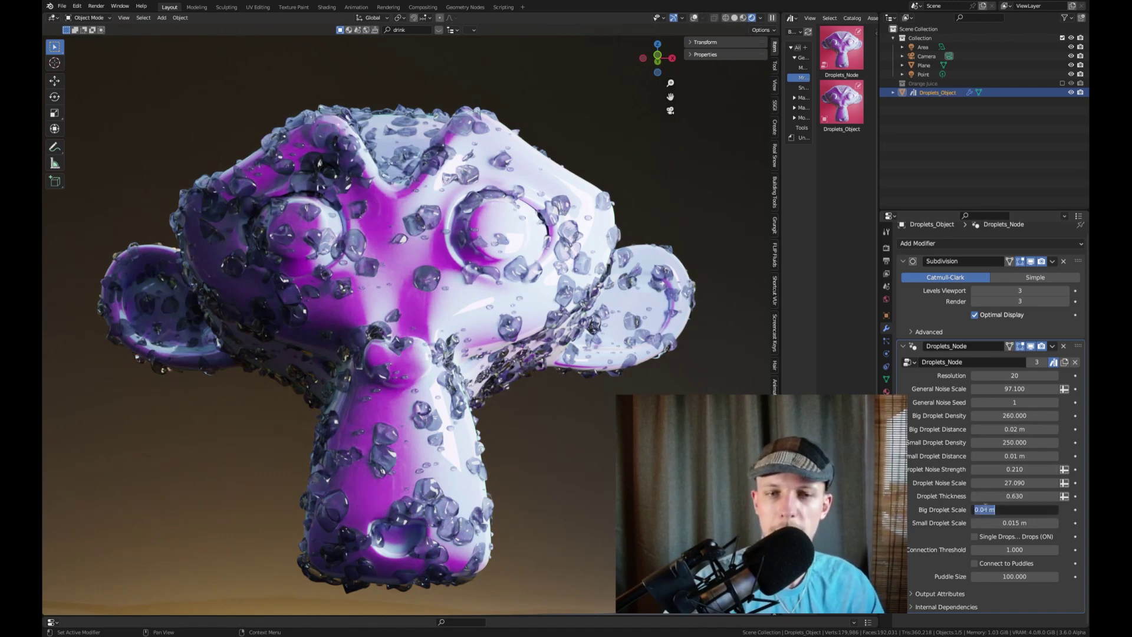
text(.03)
key(Return)
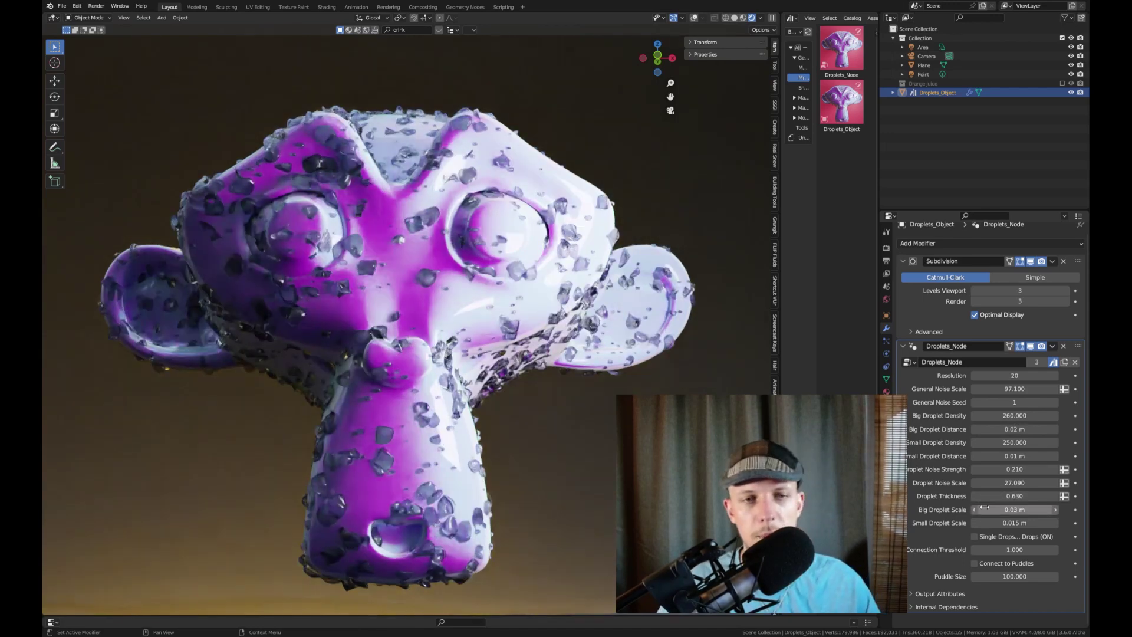
click(977, 538)
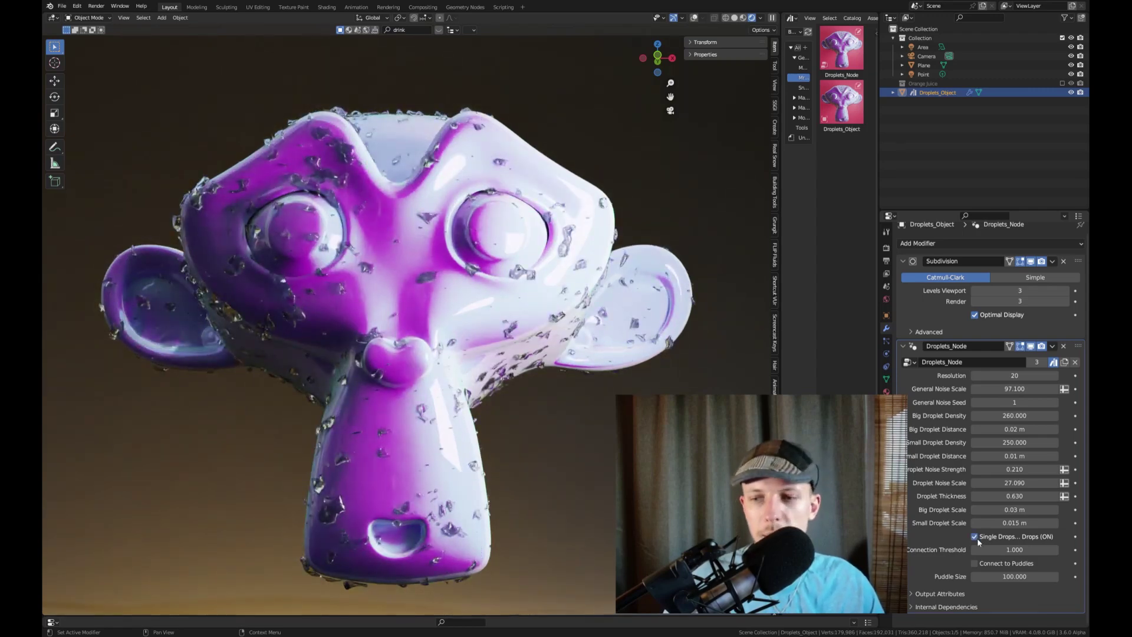
double_click(1000, 549)
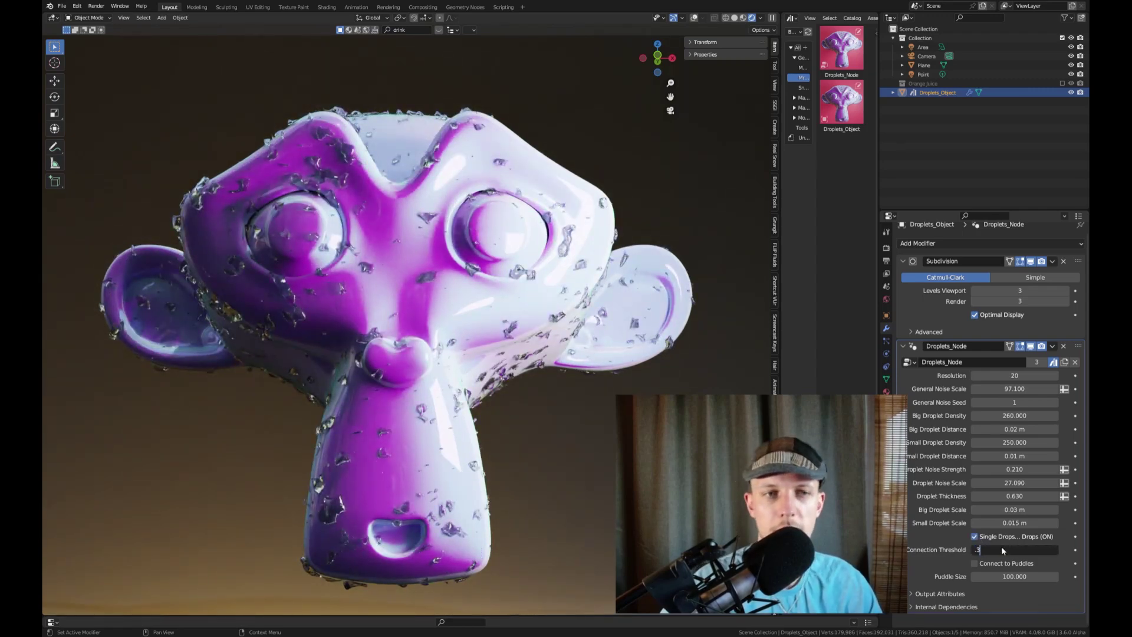
text(.3)
key(Return)
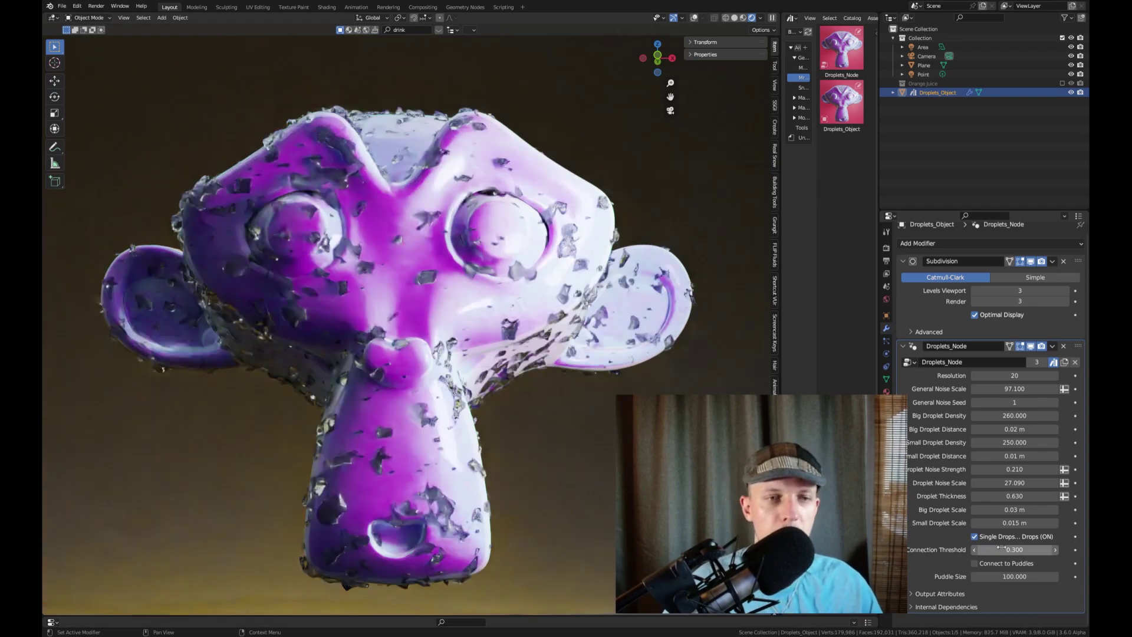
Step: Merge the droplets into puddles, then place the Drink heineken bottle asset on the floor
click(974, 564)
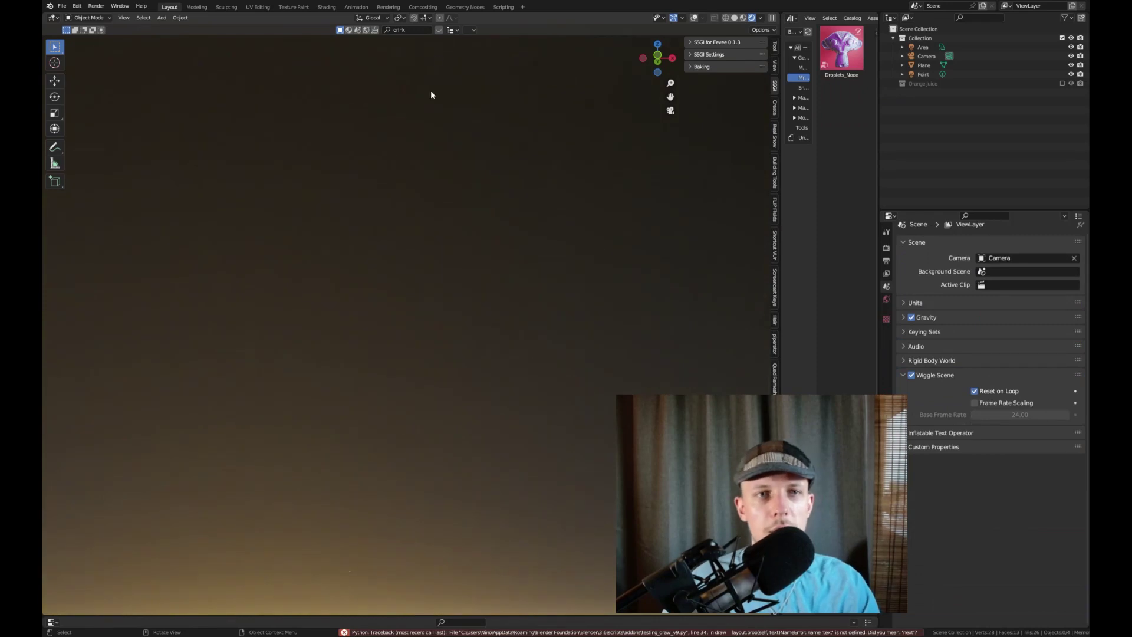
click(438, 30)
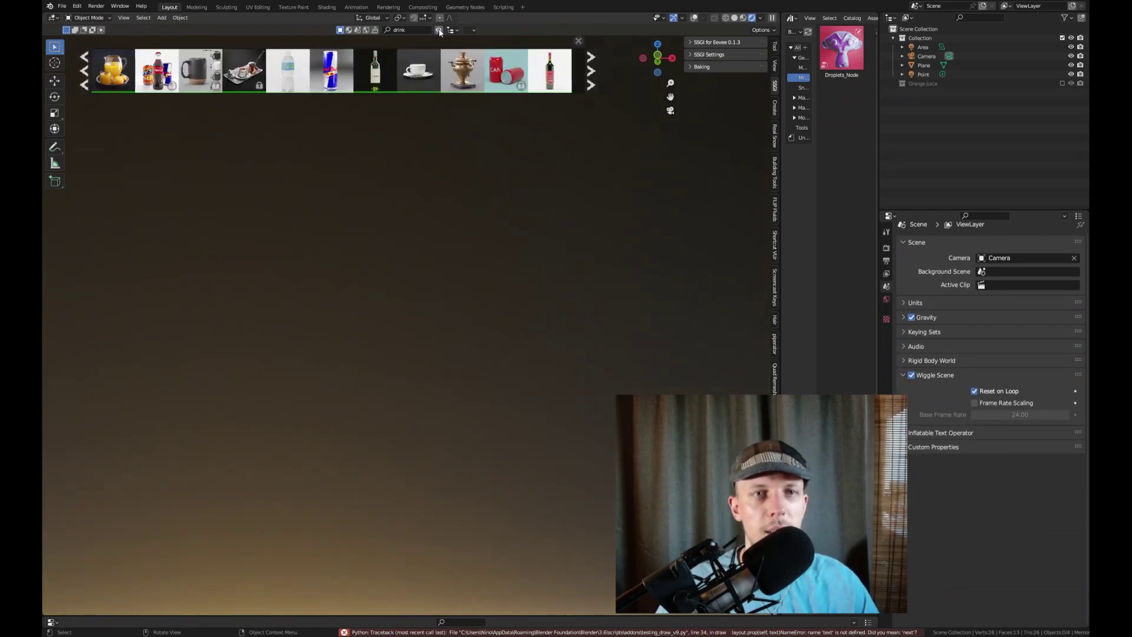
click(84, 71)
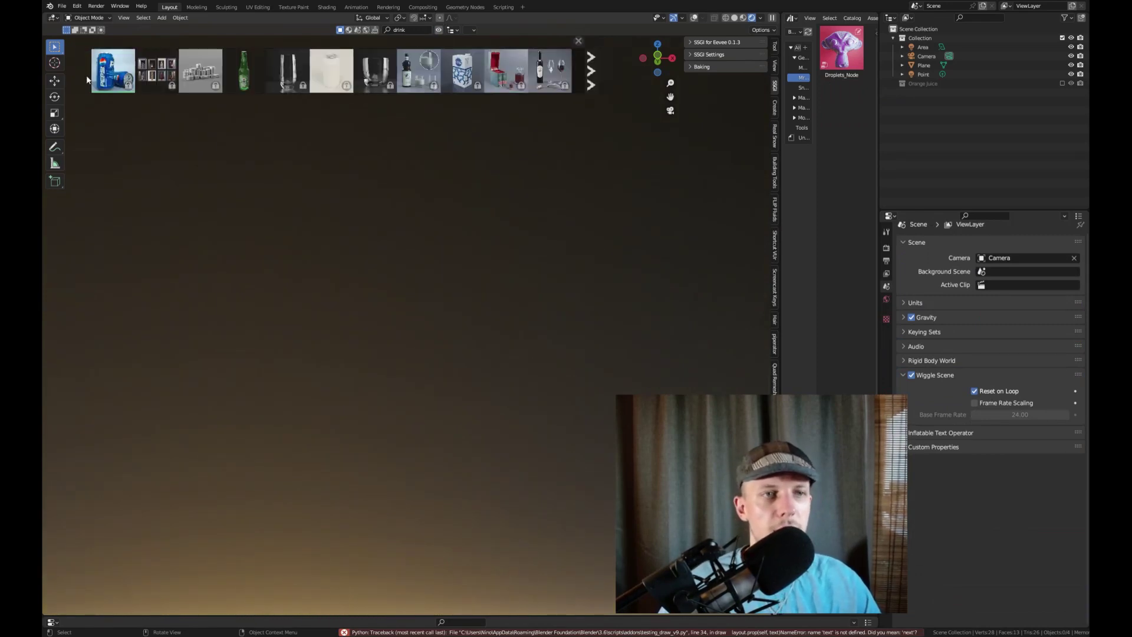
click(242, 70)
drag(283, 98, 439, 607)
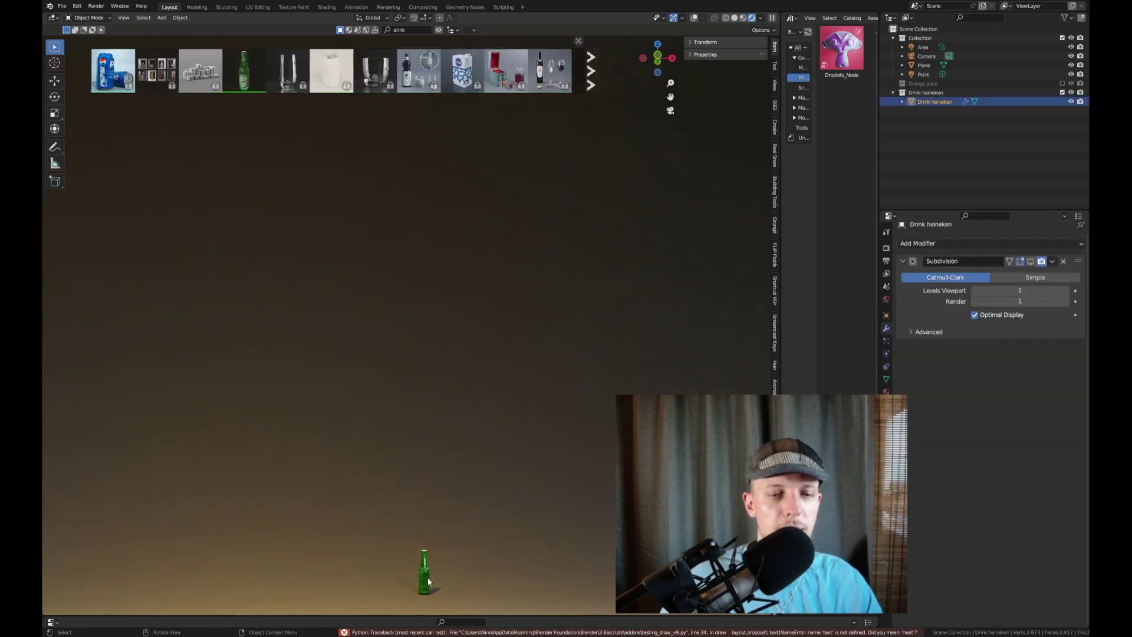
Step: Scale the bottle up and begin rotating it around the Z axis
key(s)
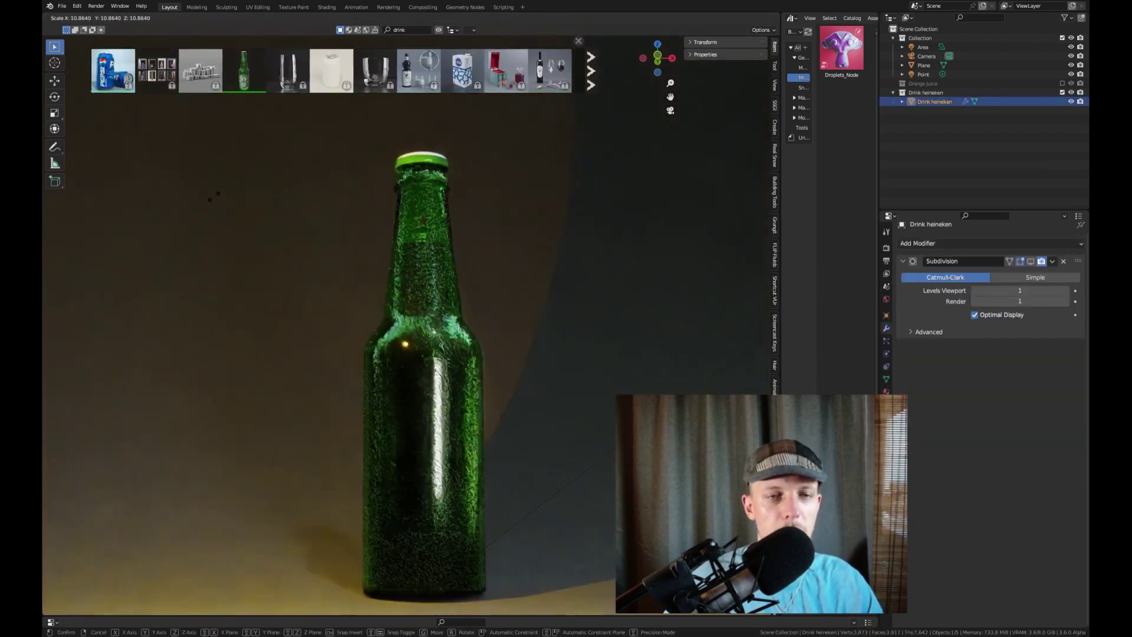
click(234, 185)
key(r)
key(z)
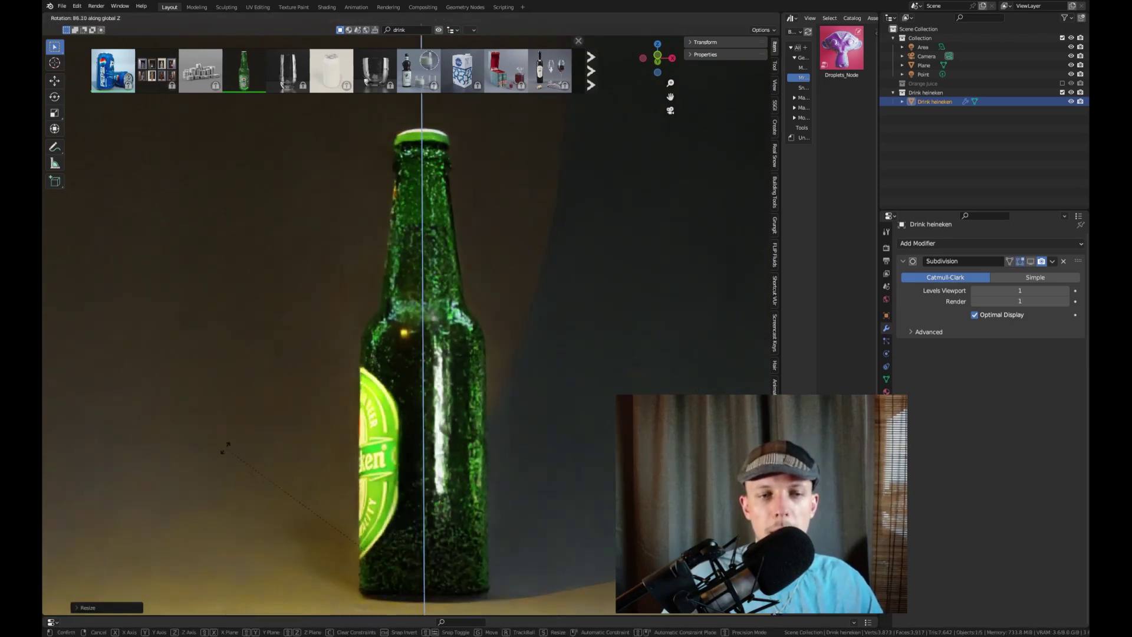
Step: Confirm the bottle's Z rotation with the Heineken label facing front and apply all transforms
click(770, 81)
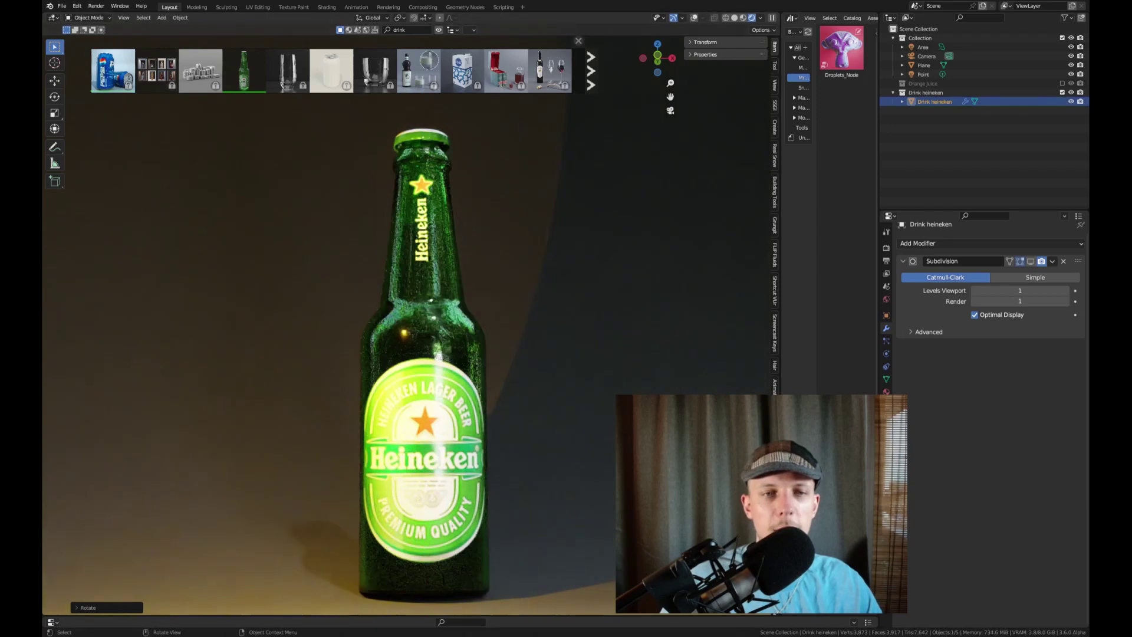
mouse_move(841, 51)
mouse_down()
mouse_move(496, 341)
mouse_move(443, 336)
mouse_move(826, 53)
mouse_up()
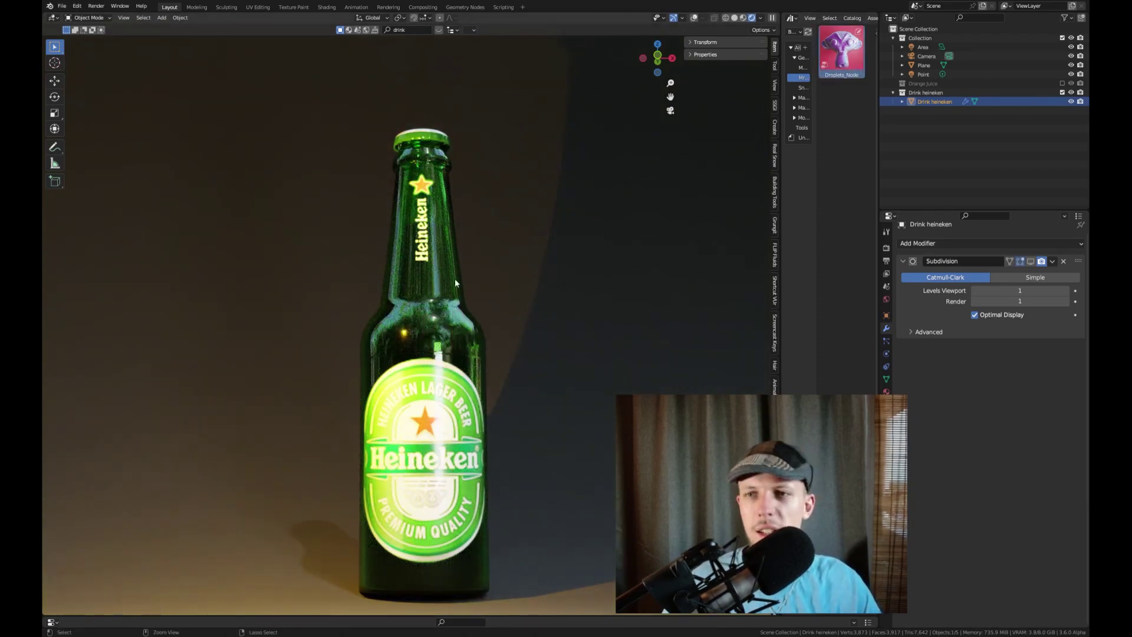
key(ctrl+a)
click(455, 280)
Step: Drop Droplets_Node onto the bottle, leaving Single Drops and Connect to Puddles off, and widen the asset browser
drag(841, 53, 471, 337)
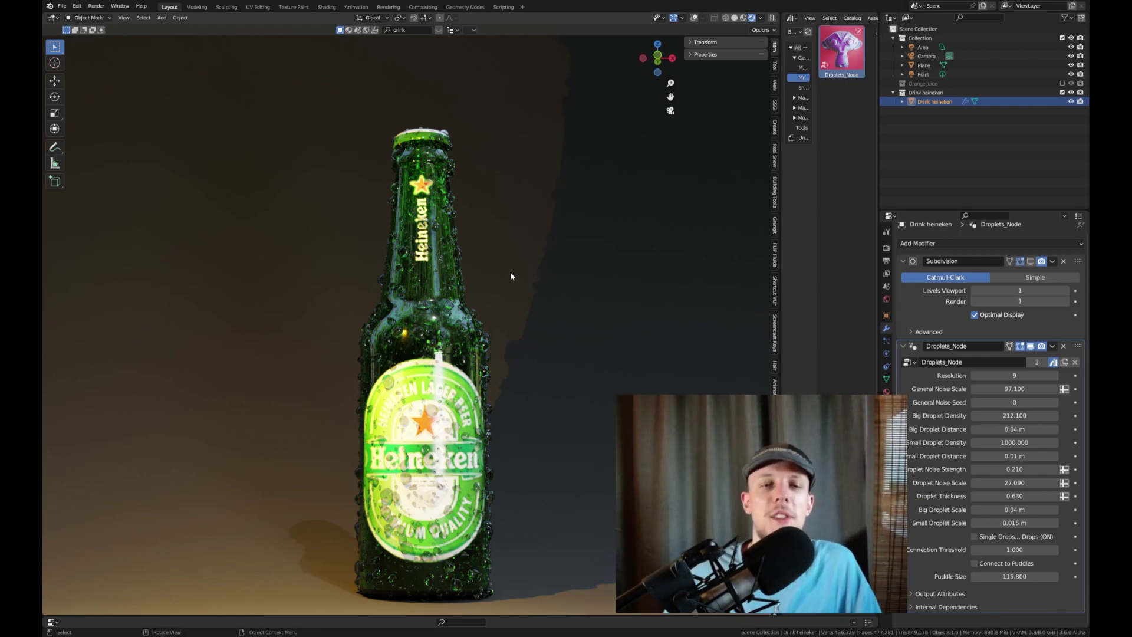
click(974, 537)
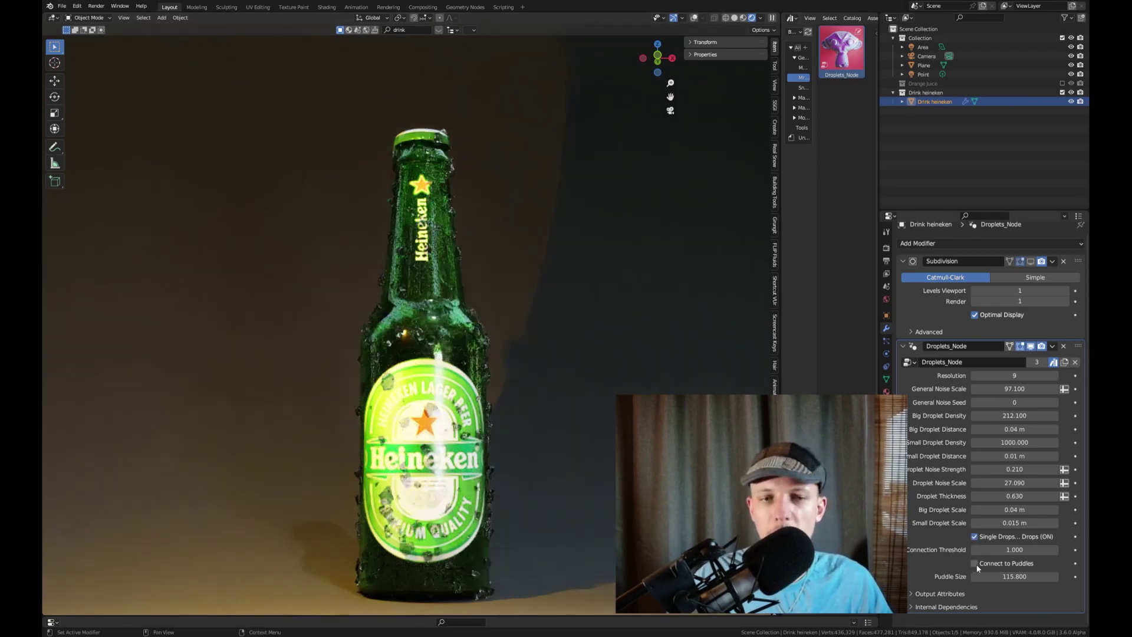
click(974, 563)
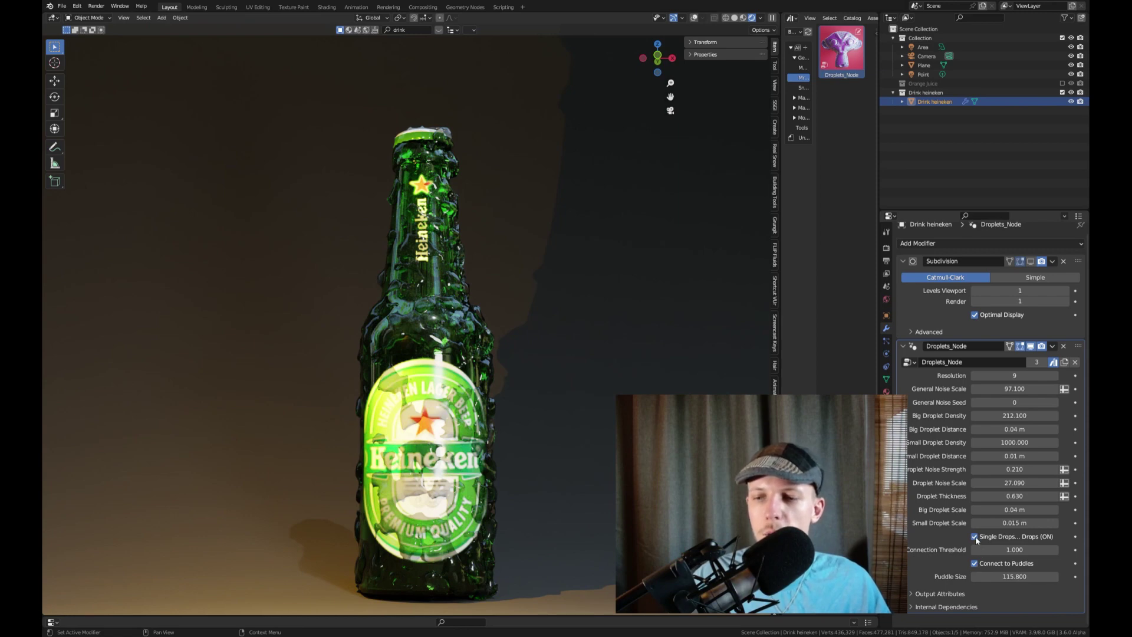
click(973, 563)
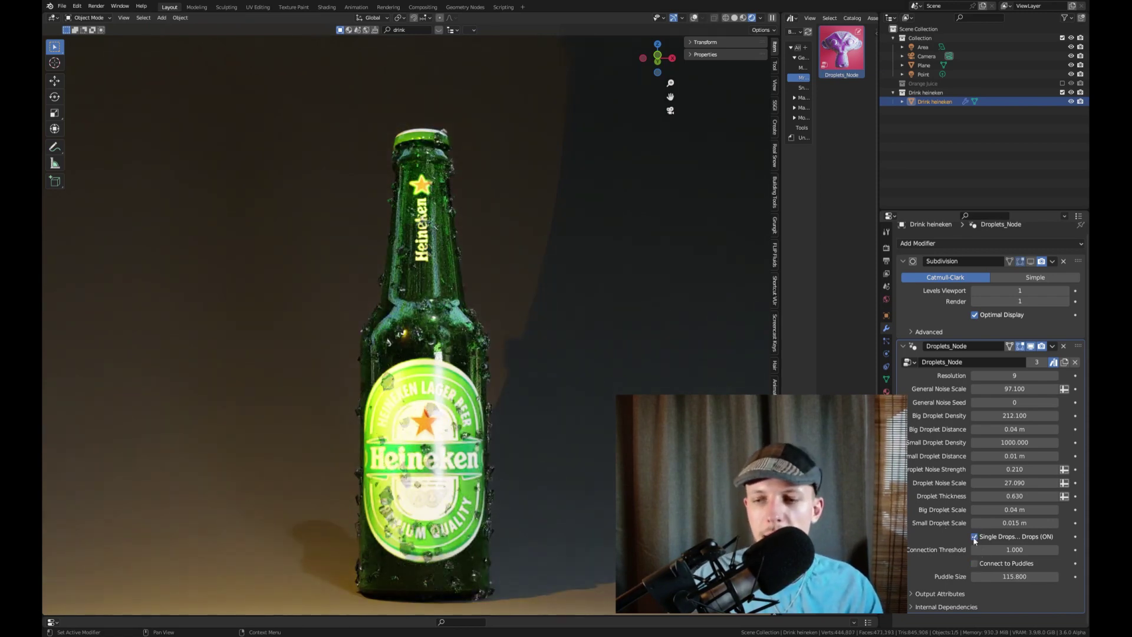
click(974, 537)
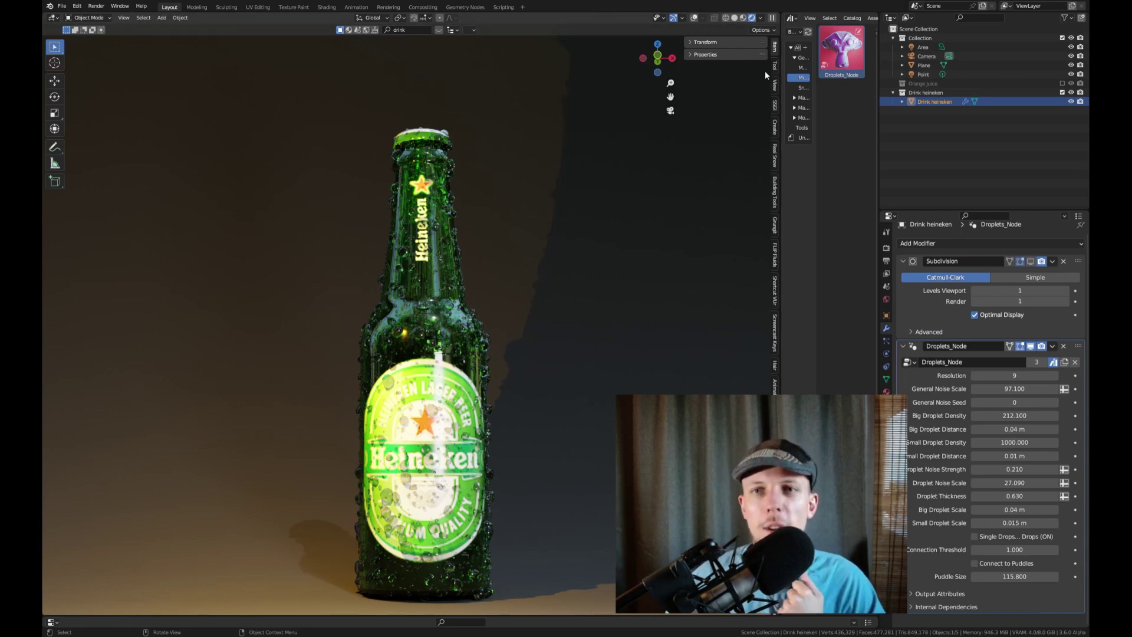
drag(781, 87, 754, 83)
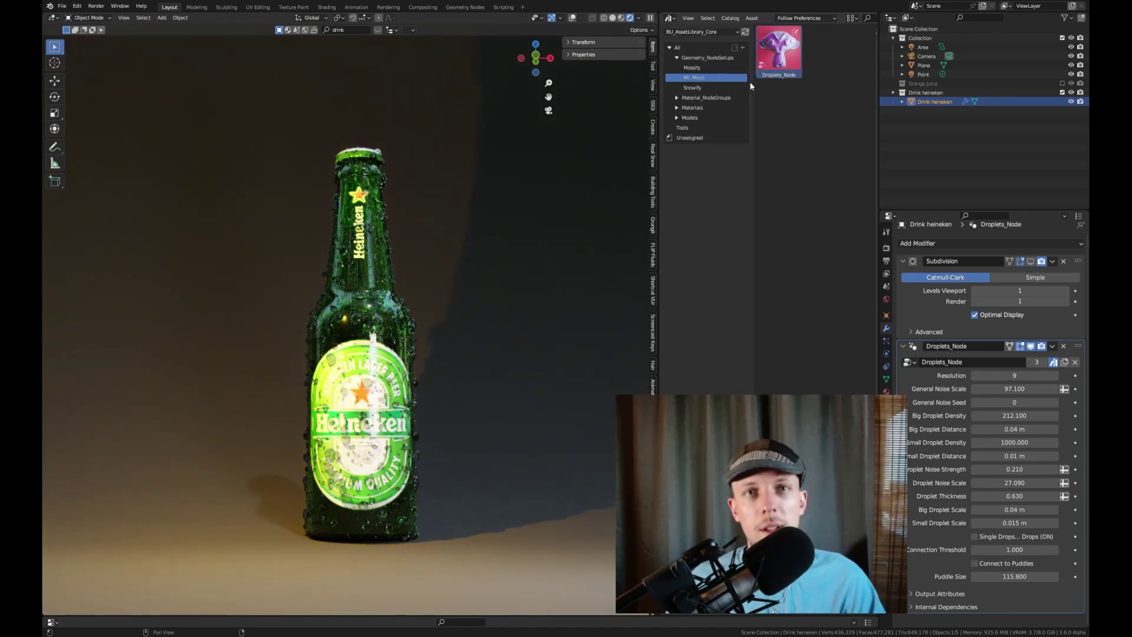
Step: Show the All catalog, narrow the catalog list, and drop Spider_LowDetail on the floor left of the bottle
mouse_move(744, 79)
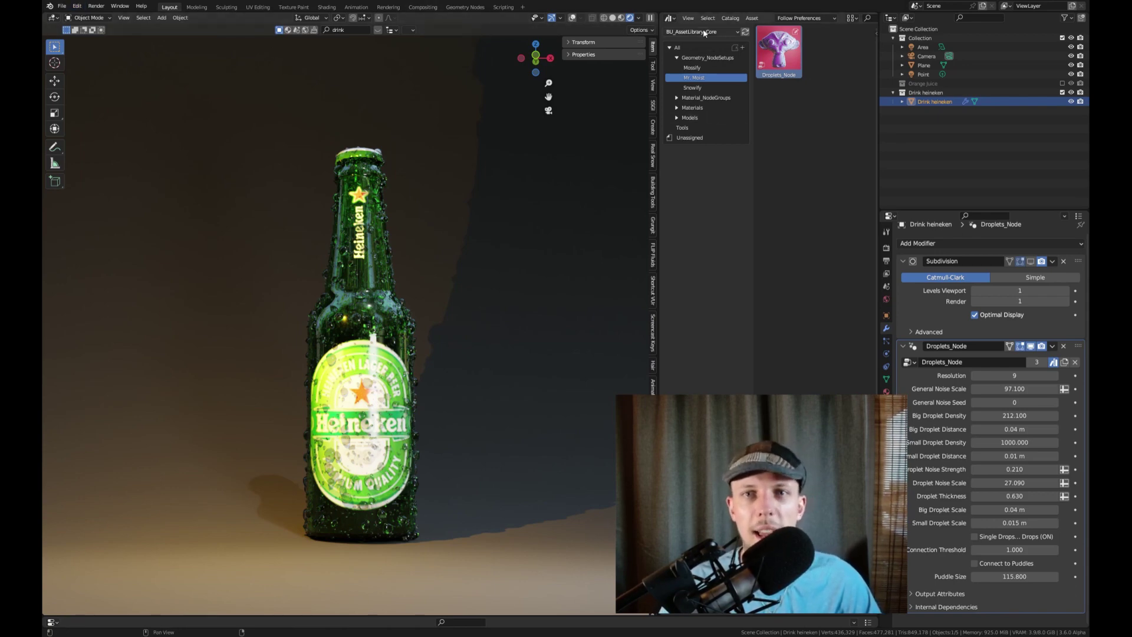
click(702, 46)
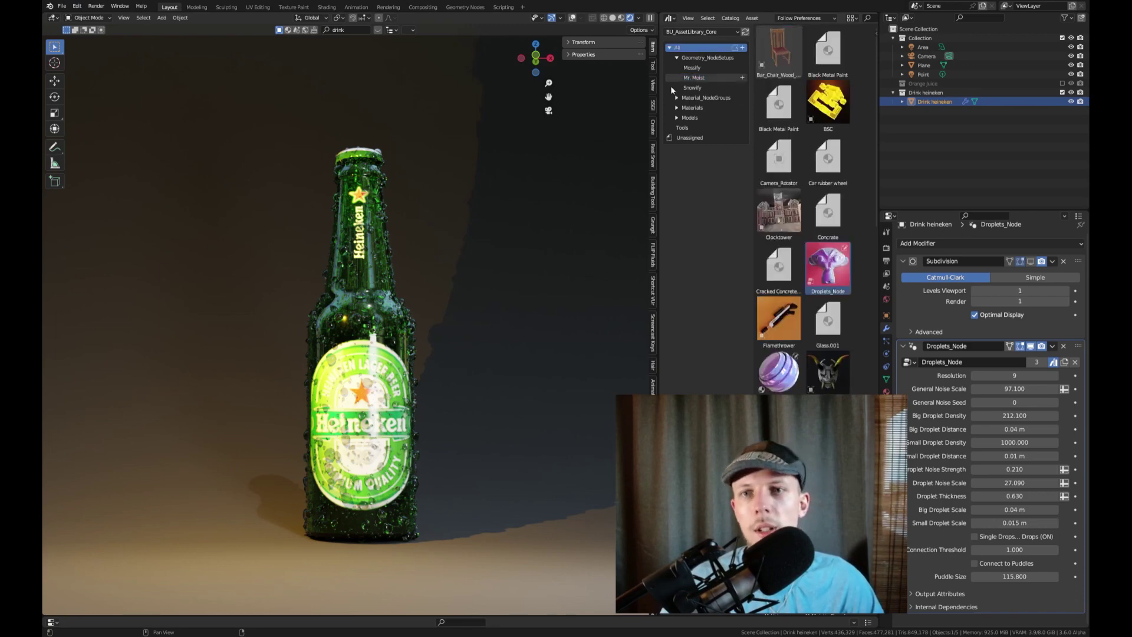
drag(751, 140, 694, 141)
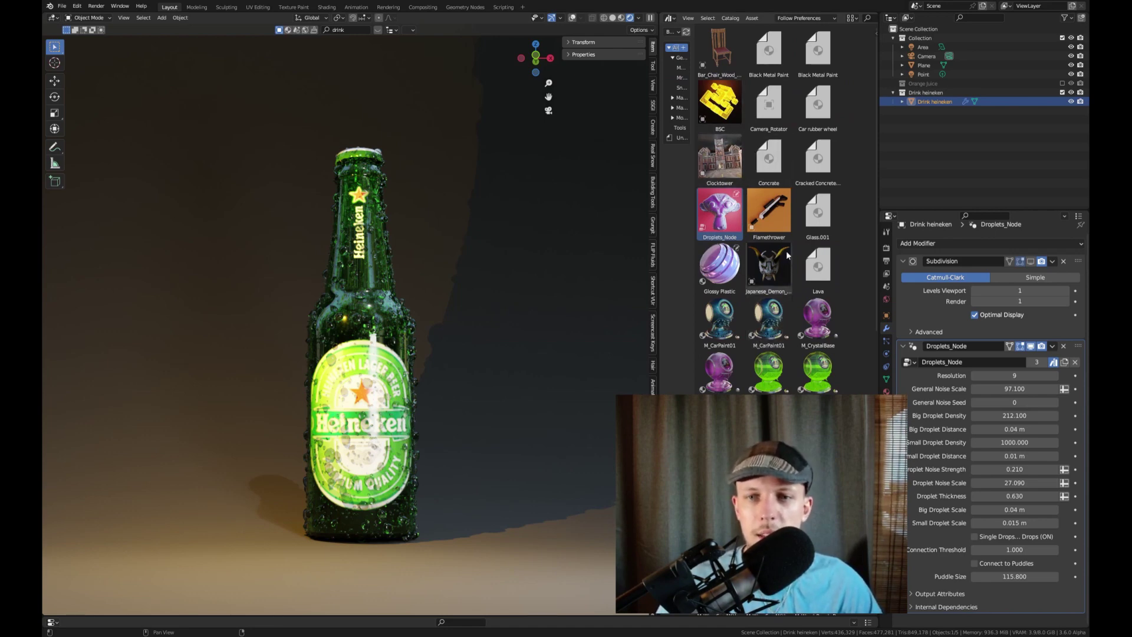
scroll(778, 271, down, 10)
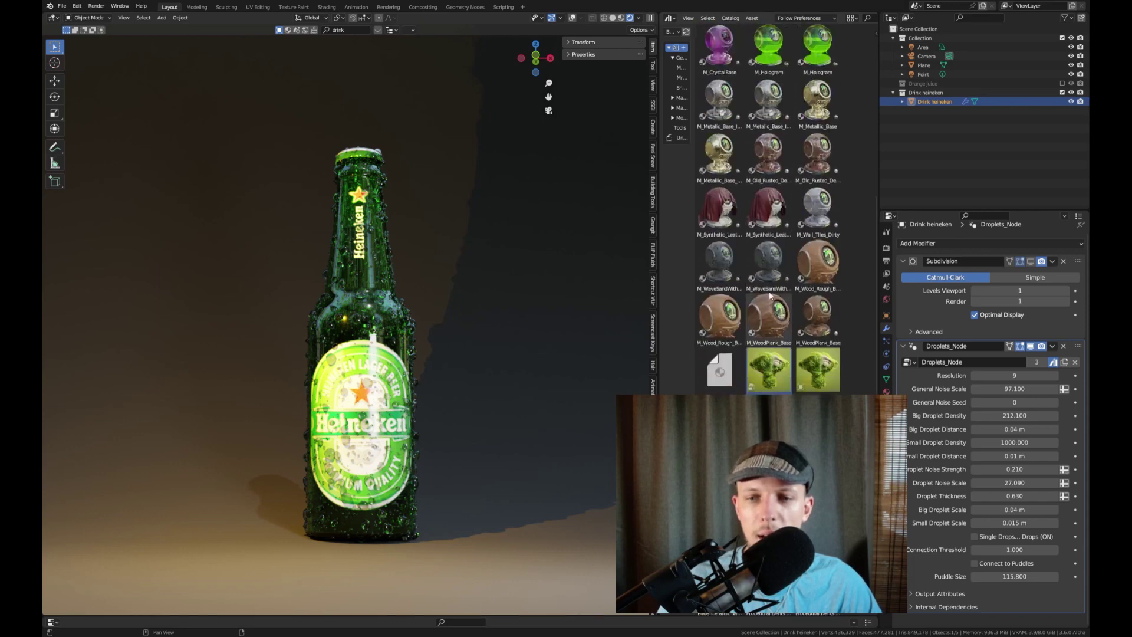
scroll(769, 295, down, 8)
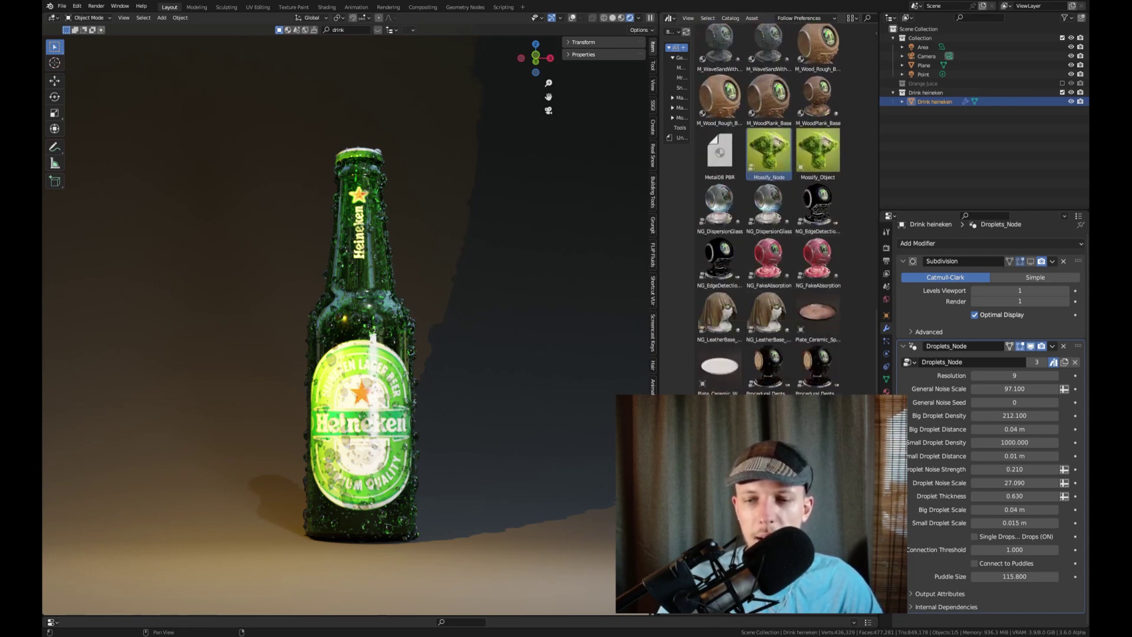
drag(769, 153, 184, 525)
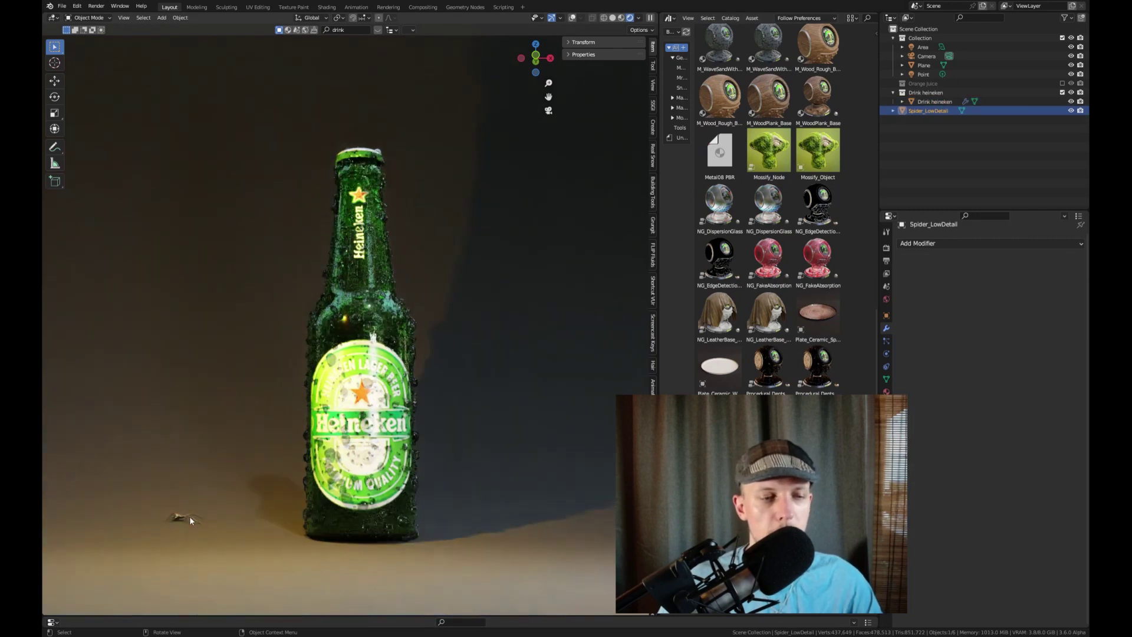
Step: Enlarge the spider and turn it around the Z axis
key(s)
click(195, 563)
key(r)
key(z)
click(184, 570)
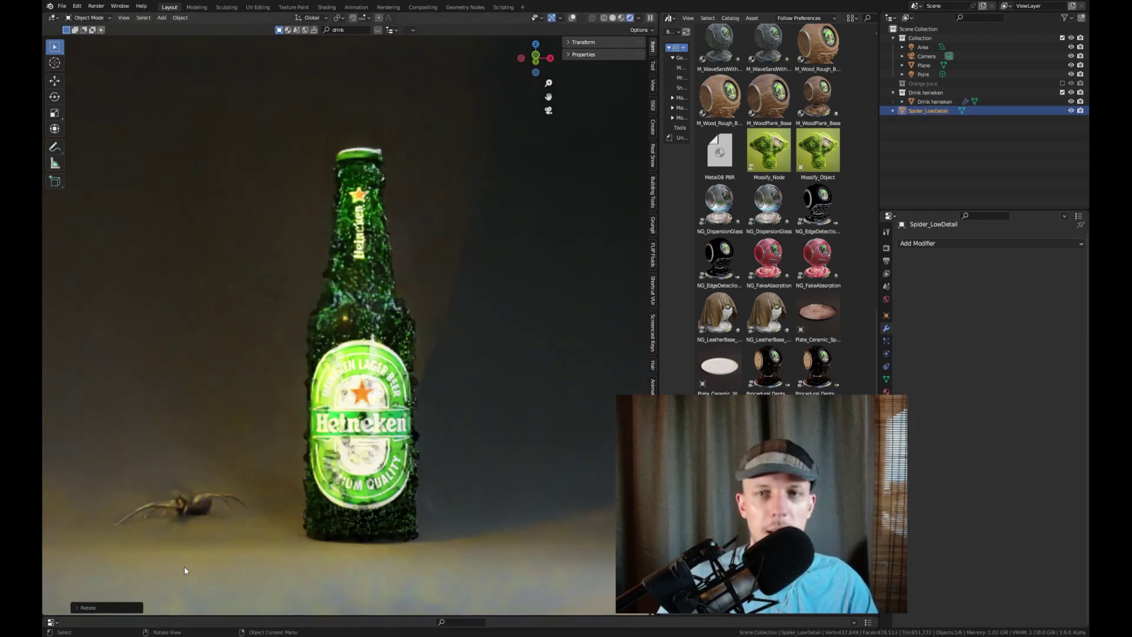
Step: Widen the catalog list and browse the Mossify, Snowify and Mr. Moist catalogs
drag(694, 70, 193, 505)
click(759, 70)
click(702, 86)
click(706, 76)
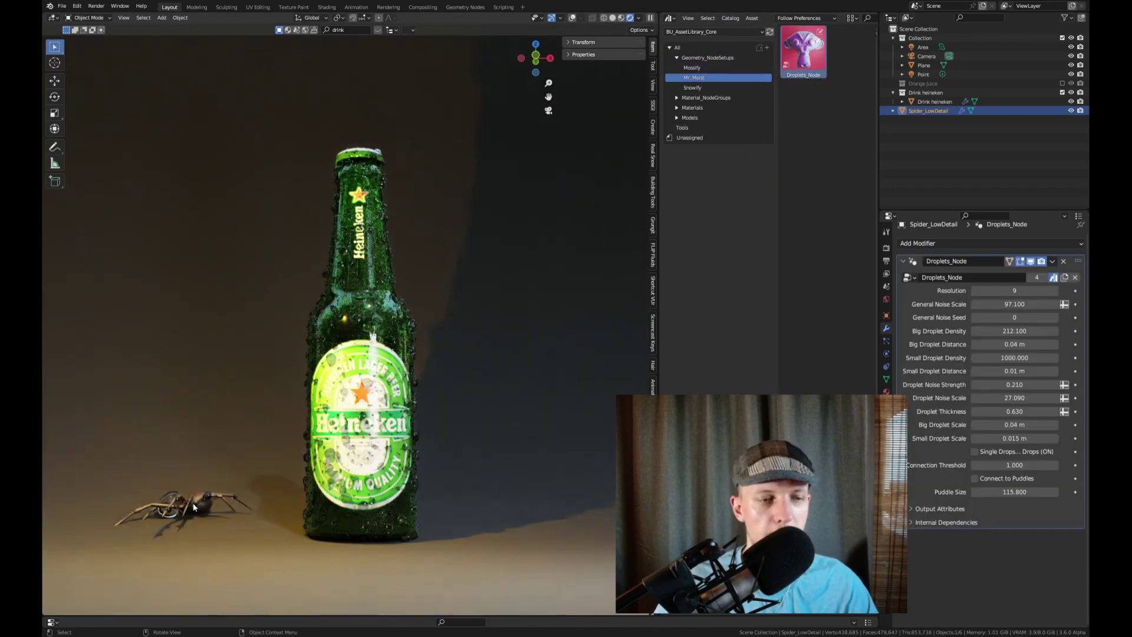
Step: Turn the spider twice more around Z, then delete it from the scene
key(r)
click(265, 425)
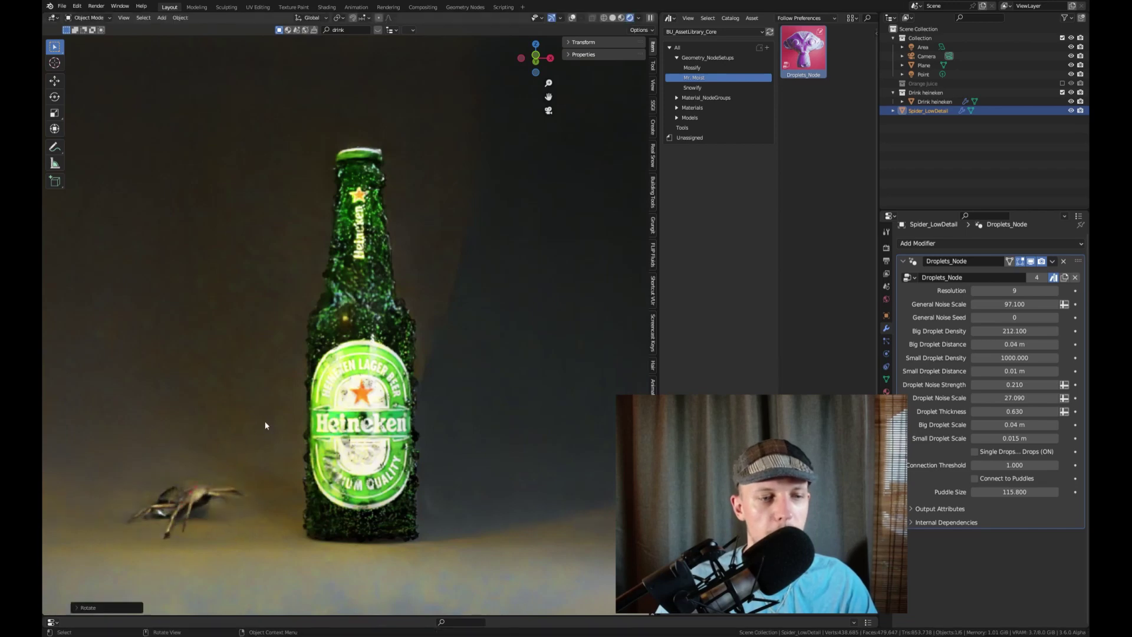
key(r)
key(z)
click(168, 367)
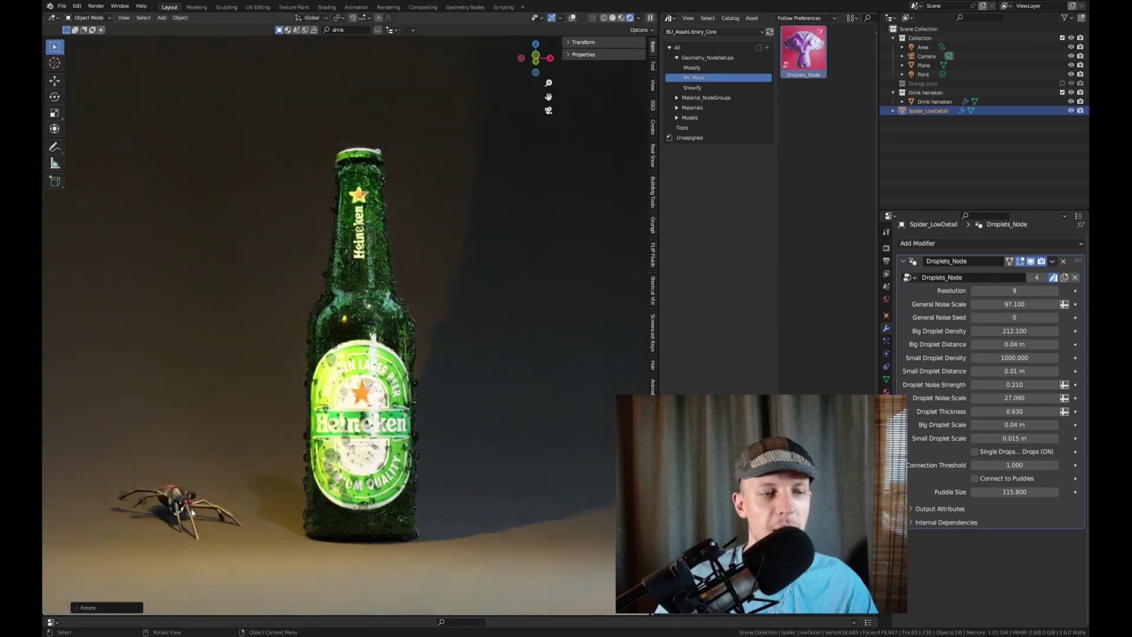
key(Delete)
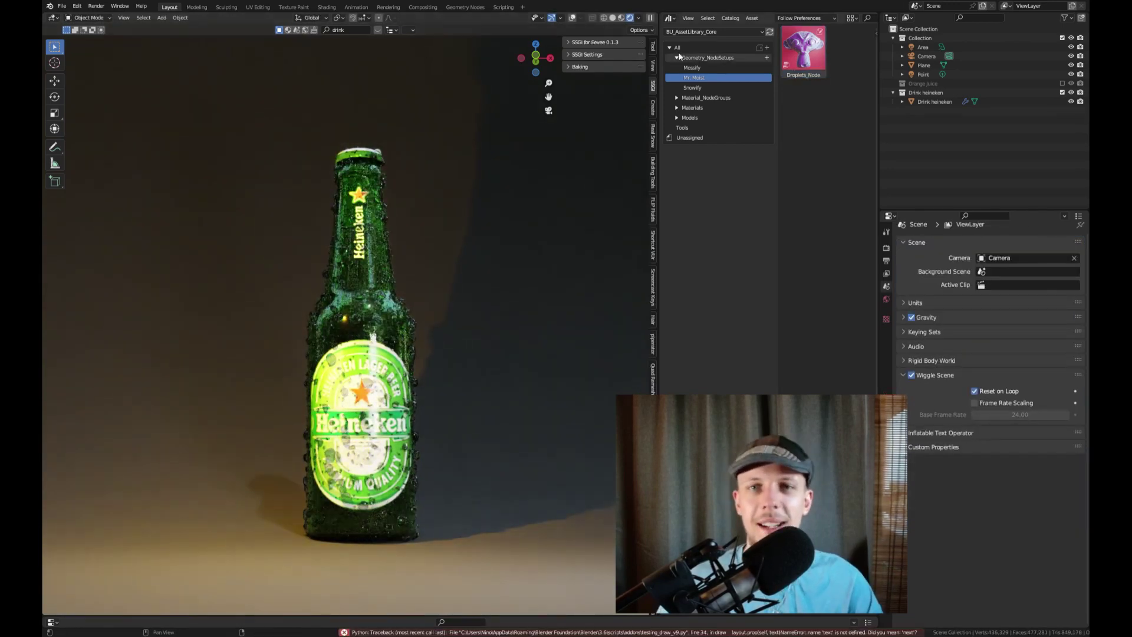
Step: Add the Clocktower from the All catalog, inspect it, delete it, and return to camera view
click(678, 48)
key(KP_0)
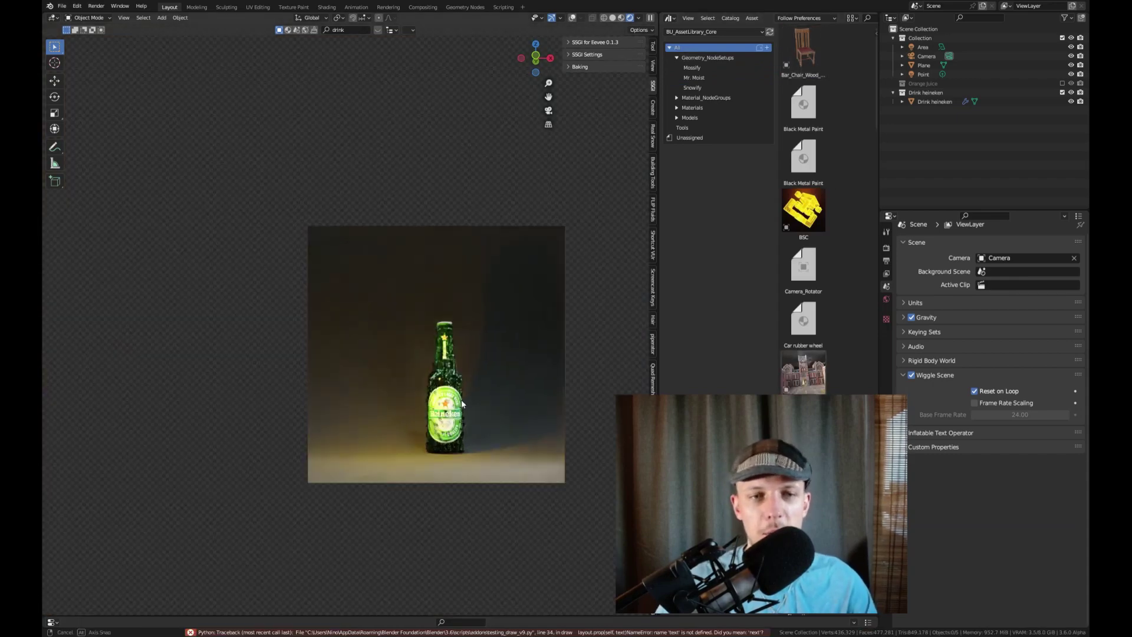
drag(813, 380, 469, 444)
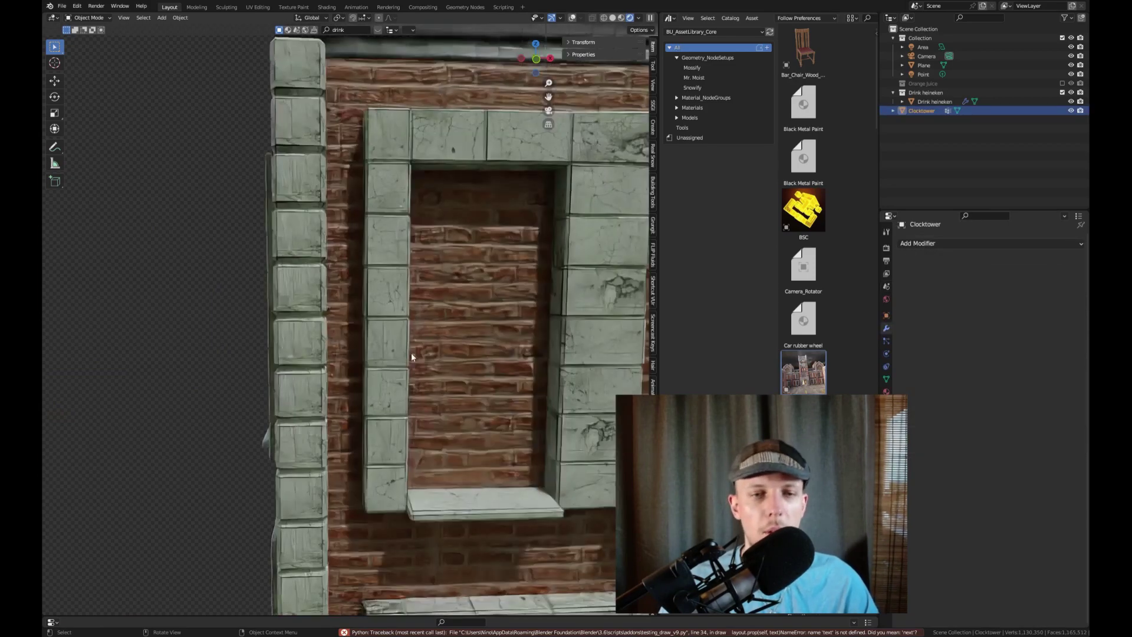
scroll(466, 360, down, 3)
scroll(483, 360, down, 4)
middle_drag(483, 359, 423, 336)
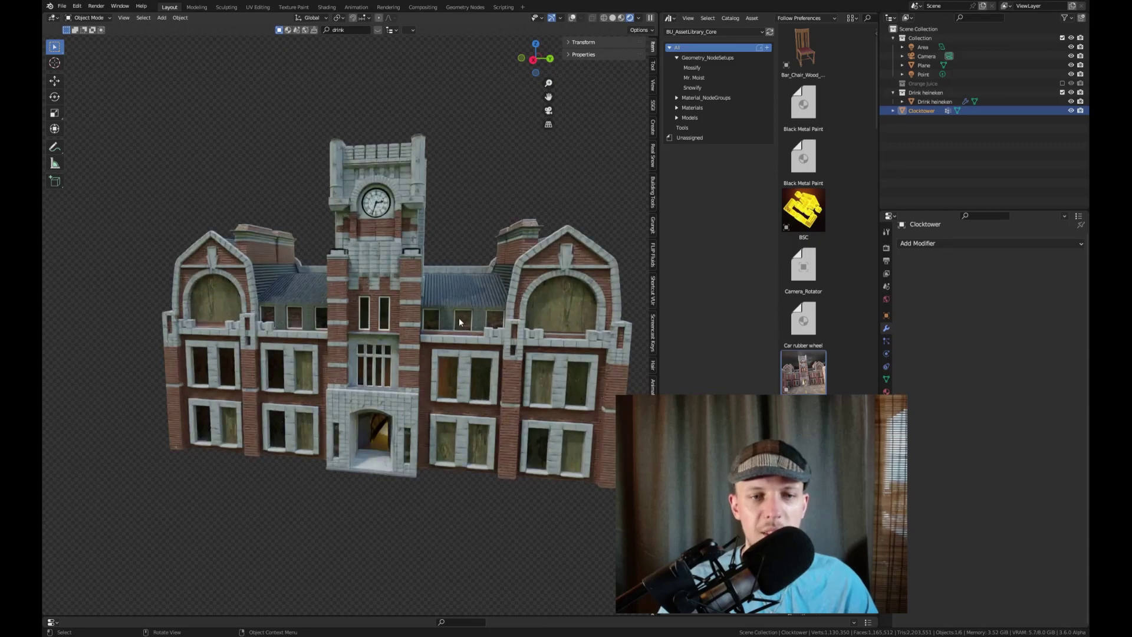
key(Delete)
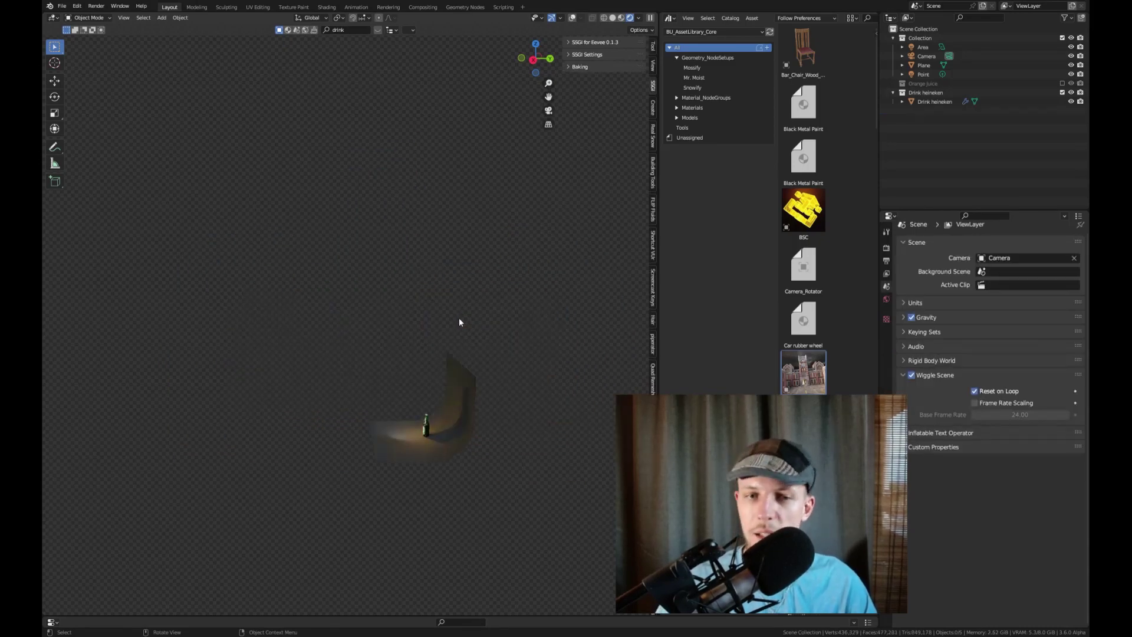
key(KP_0)
Step: Add Toilet_Paper_Roll_Empty beside the bottle, turn it 90° around Z, and enlarge it
scroll(803, 236, down, 5)
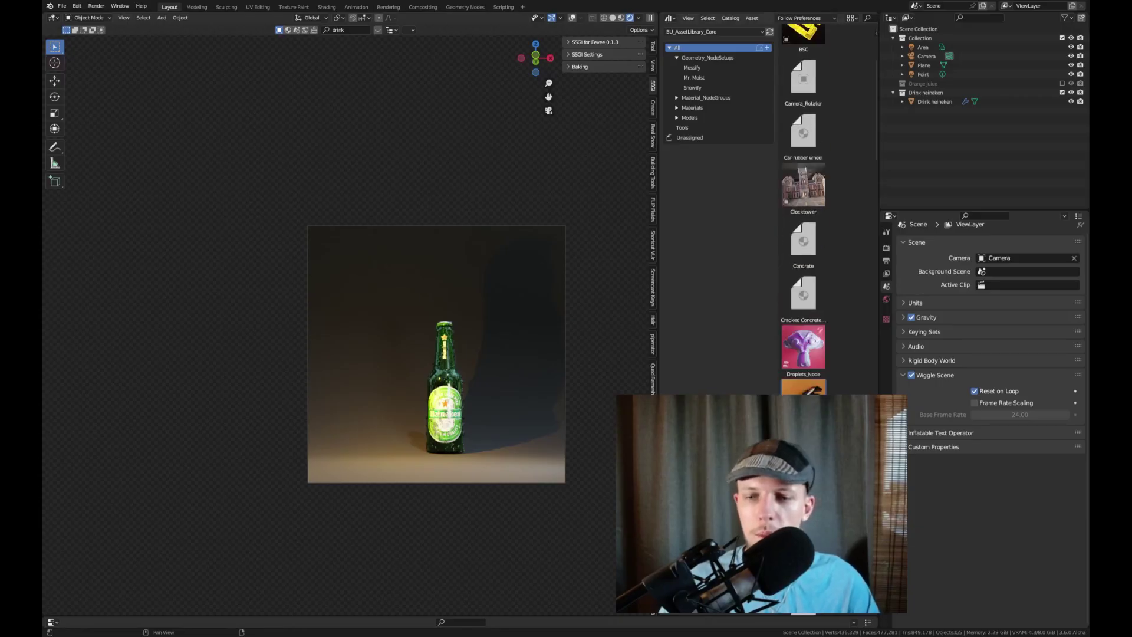
scroll(803, 295, down, 2)
drag(776, 236, 672, 236)
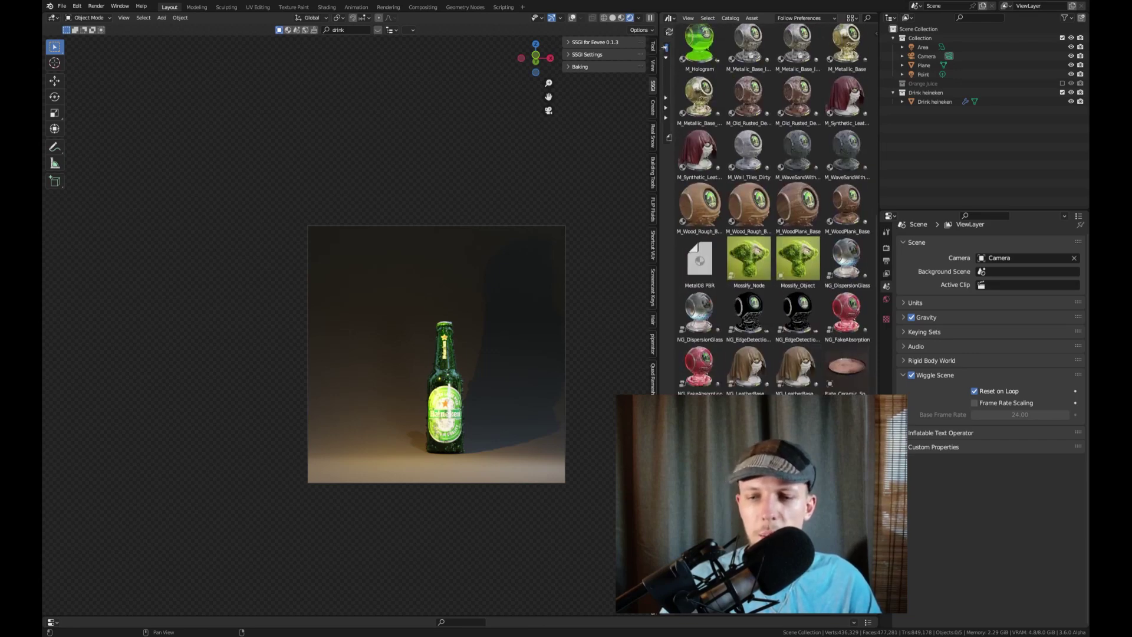
scroll(773, 236, down, 1)
drag(551, 451, 487, 472)
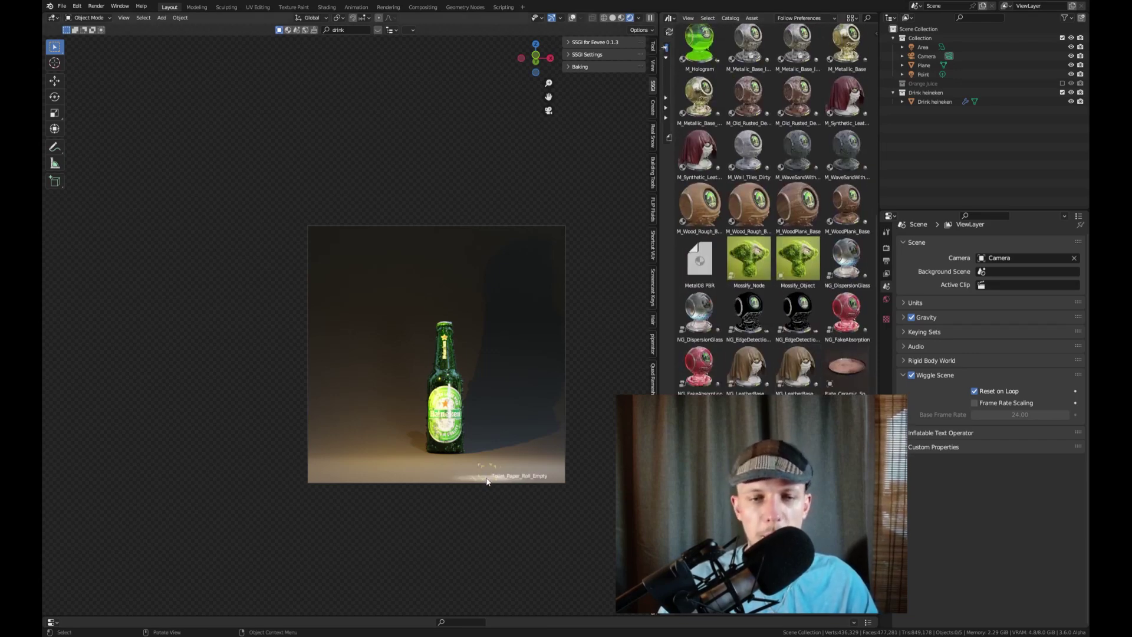
scroll(495, 473, up, 5)
text(rz)
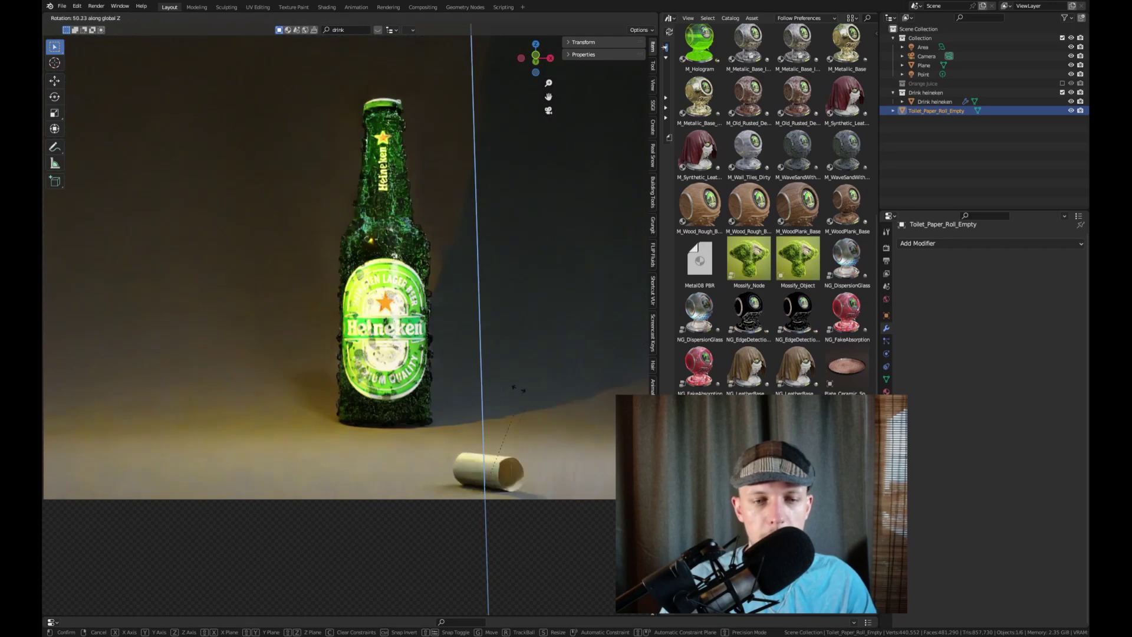
text(90)
key(Return)
key(s)
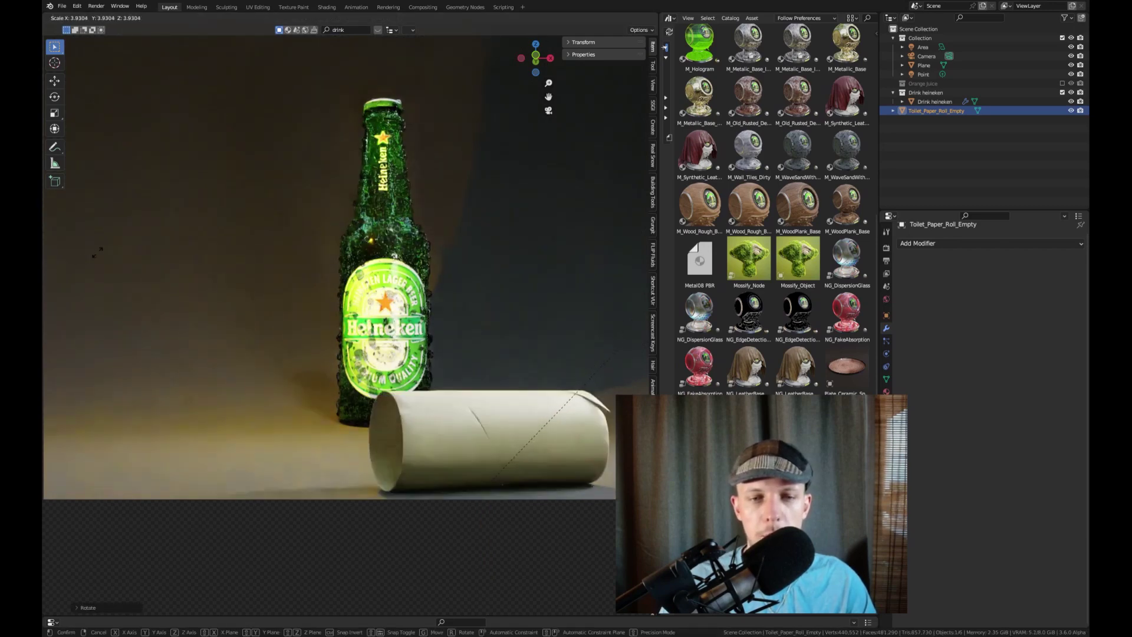
click(255, 256)
Step: Add Plate_Ceramic_Spotted to the scene, then bring in the Spaceship model
shift+middle_drag(404, 344, 298, 321)
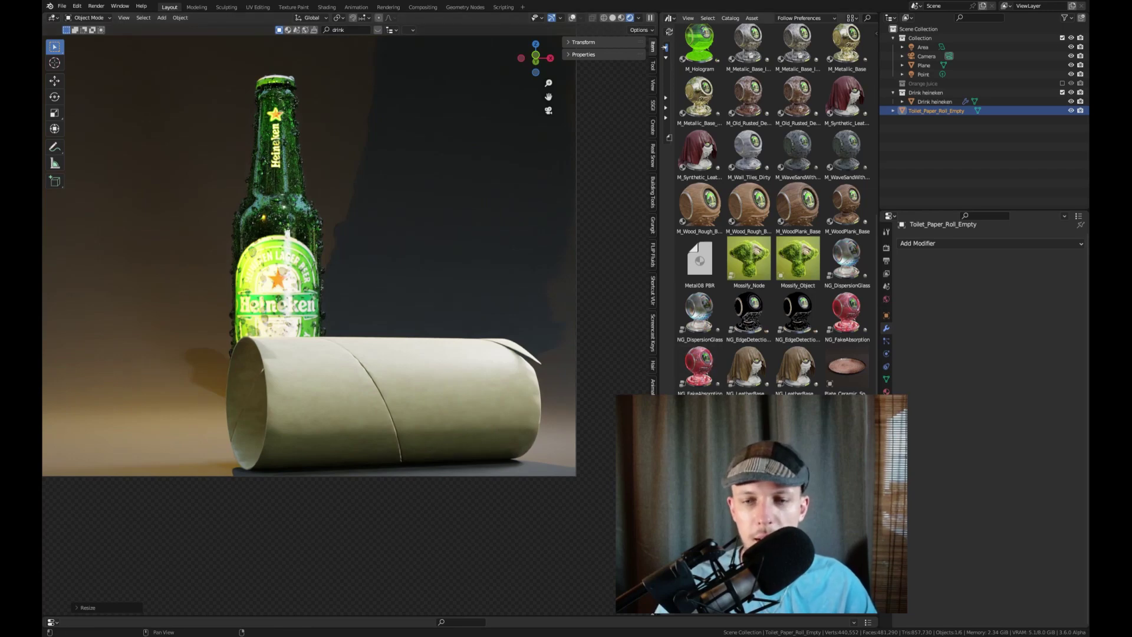
drag(847, 366, 115, 455)
key(KP_0)
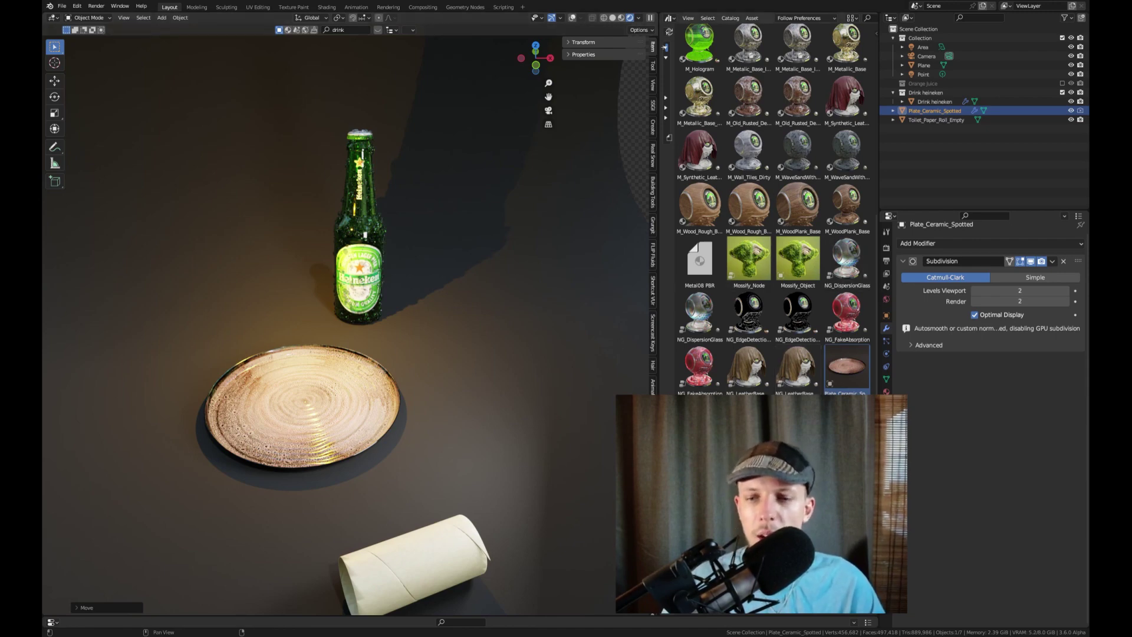
drag(847, 367, 480, 369)
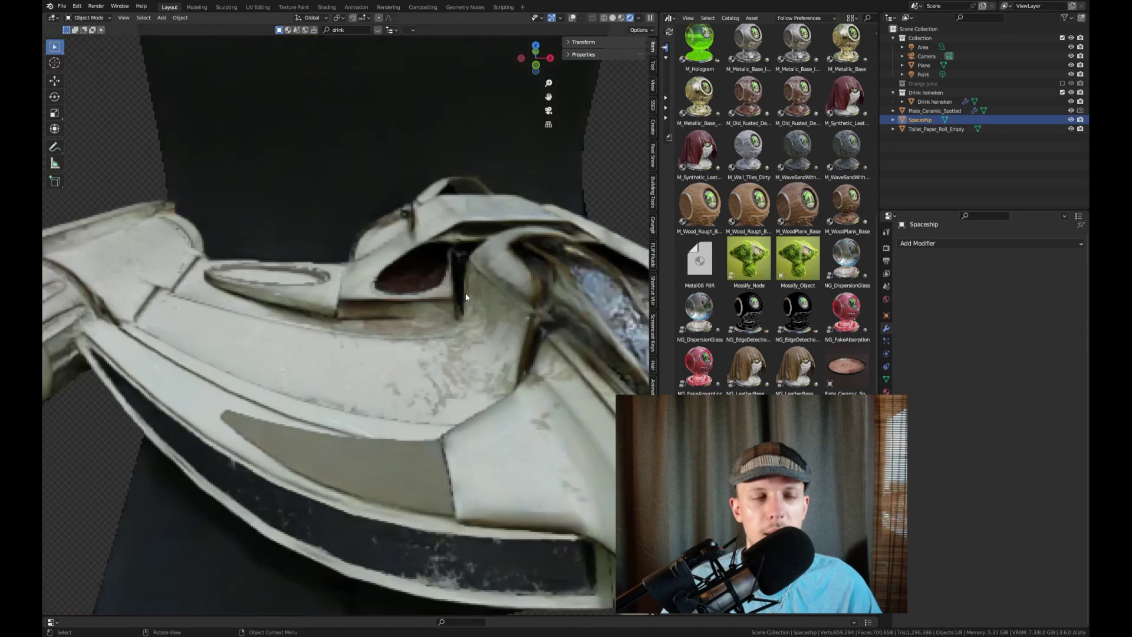
Step: Orbit and zoom around the spaceship to inspect it from a top-down angle
scroll(465, 292, down, 10)
scroll(450, 308, up, 2)
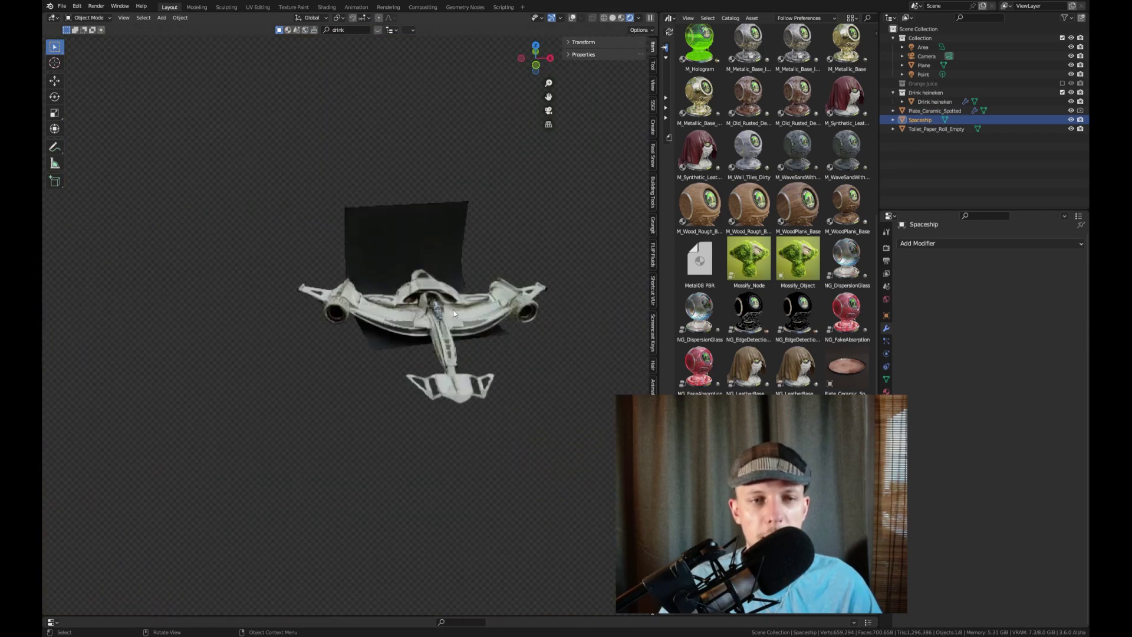
scroll(453, 310, up, 3)
middle_drag(453, 311, 514, 275)
scroll(415, 275, up, 4)
scroll(514, 275, down, 4)
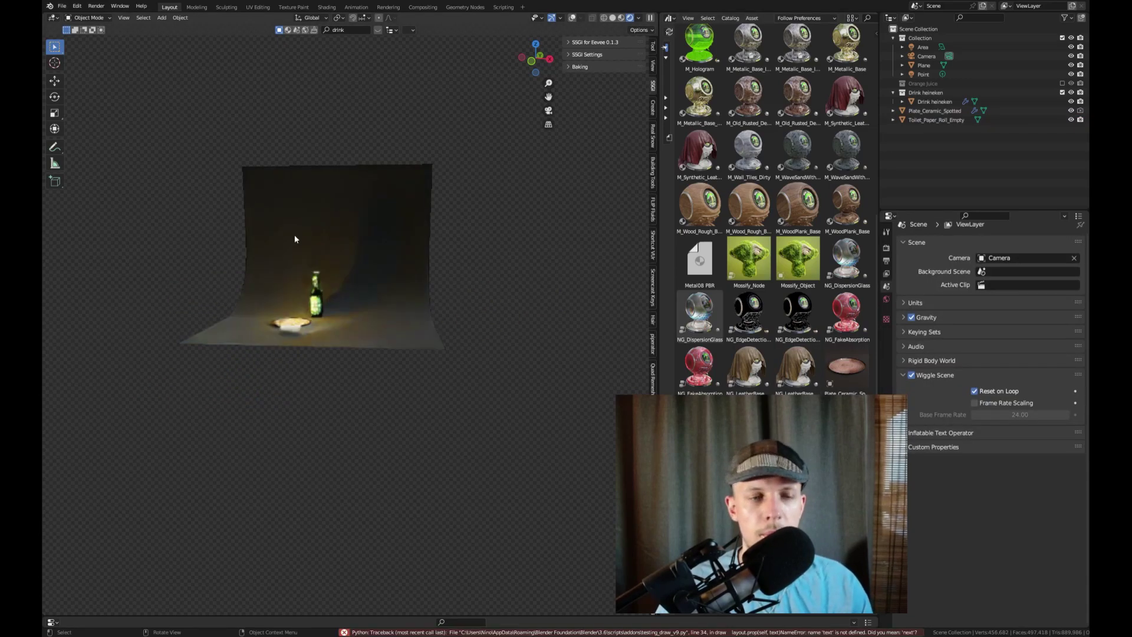
scroll(345, 236, up, 4)
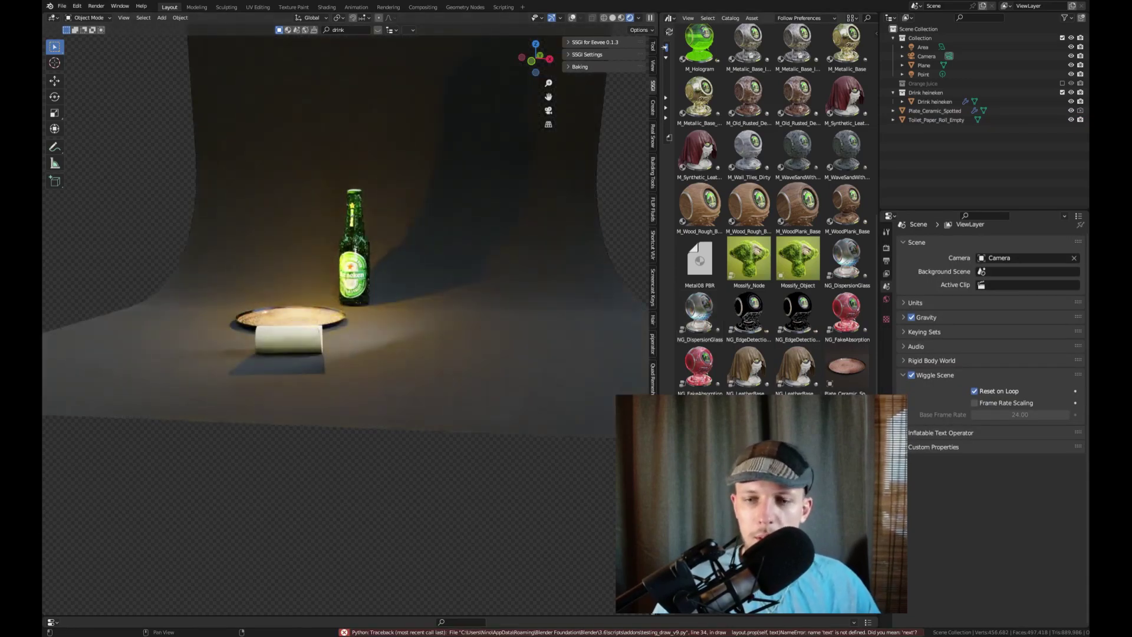
Step: Toggle viewport overlays on and off, delete the Satellite lander, and return to camera view
key(shift+alt+z)
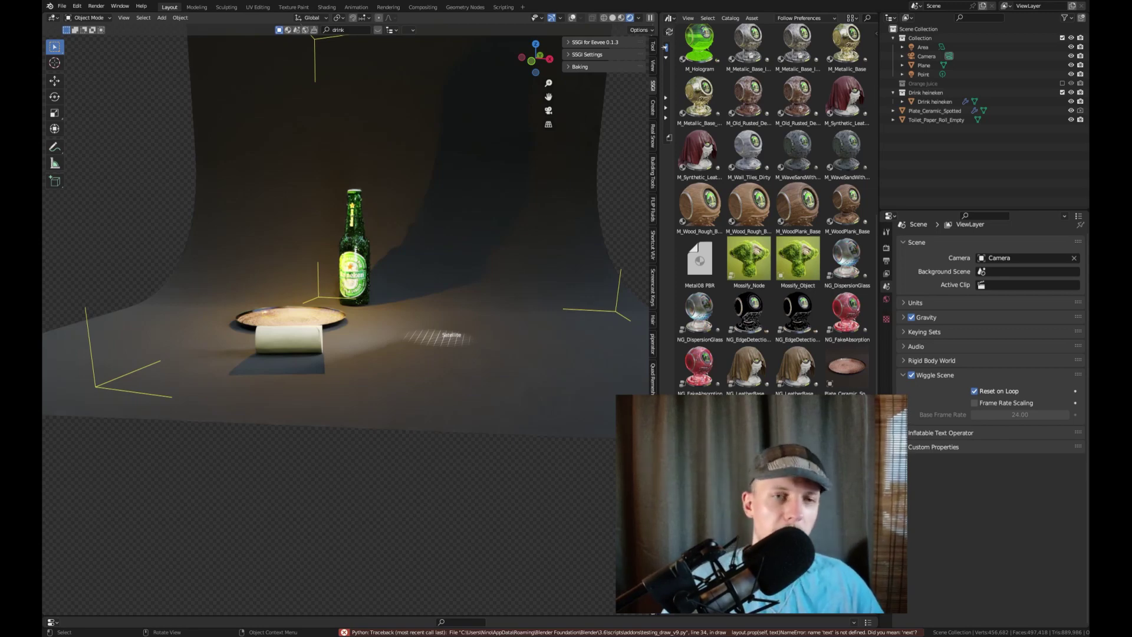
key(shift+alt+z)
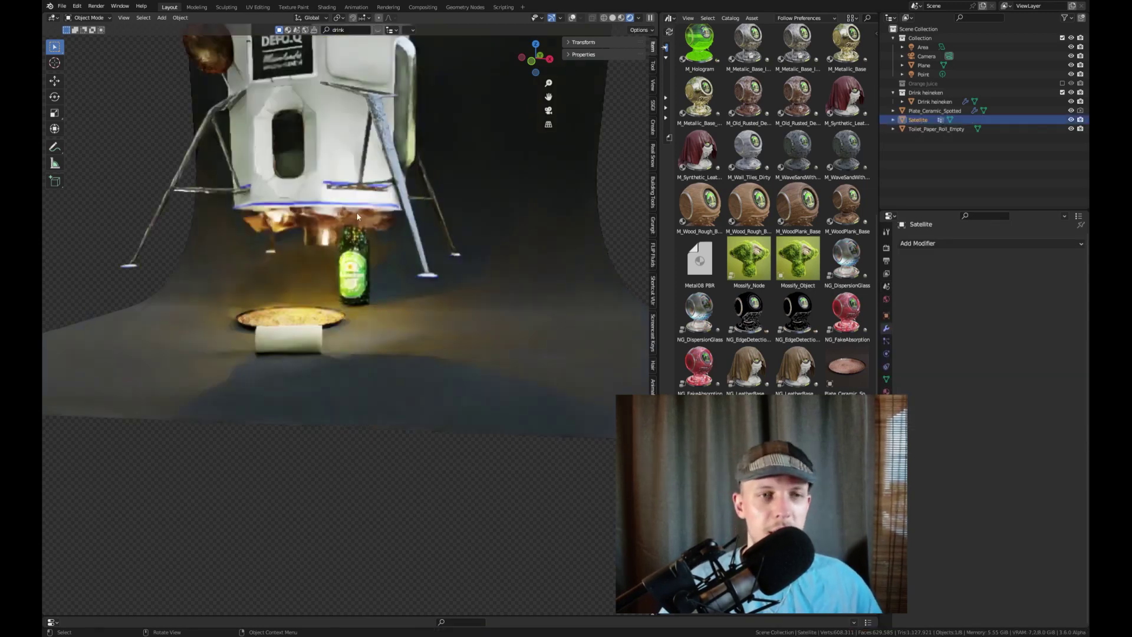
scroll(445, 125, down, 3)
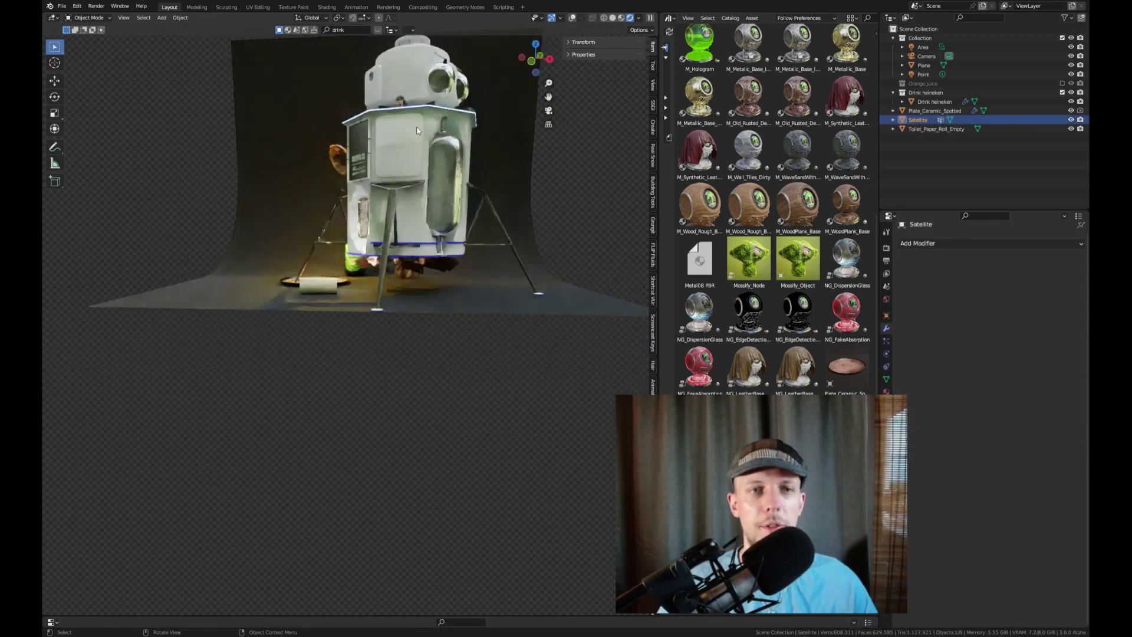
key(Delete)
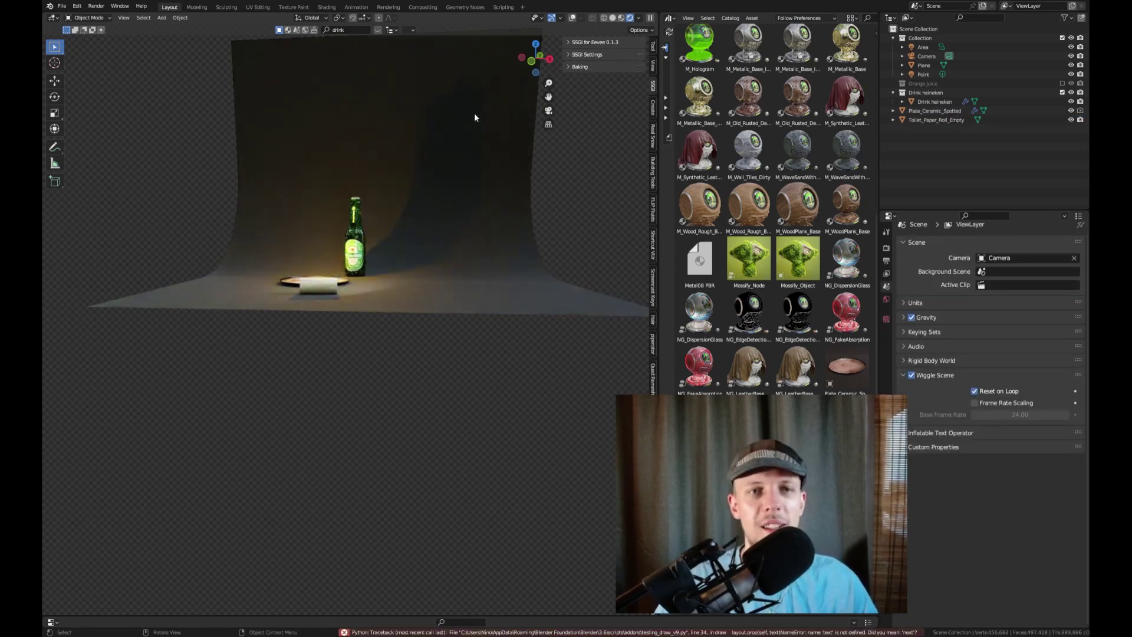
key(KP_0)
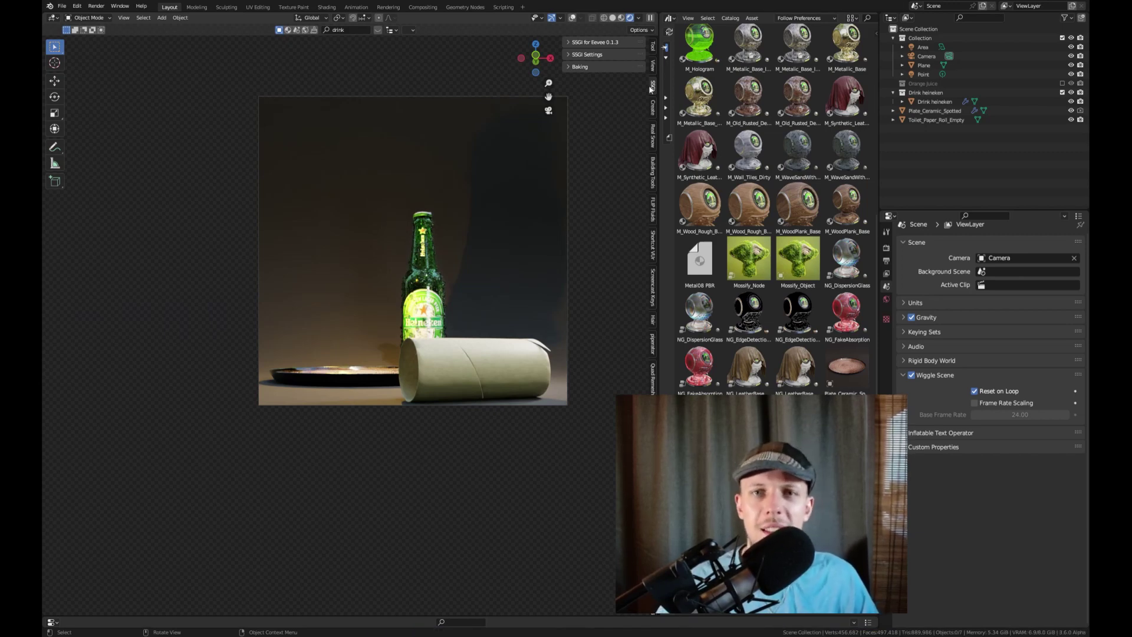
Step: Reveal the catalog list, browse Mr. Moist, then show All assets in a three-column grid
drag(672, 54, 791, 56)
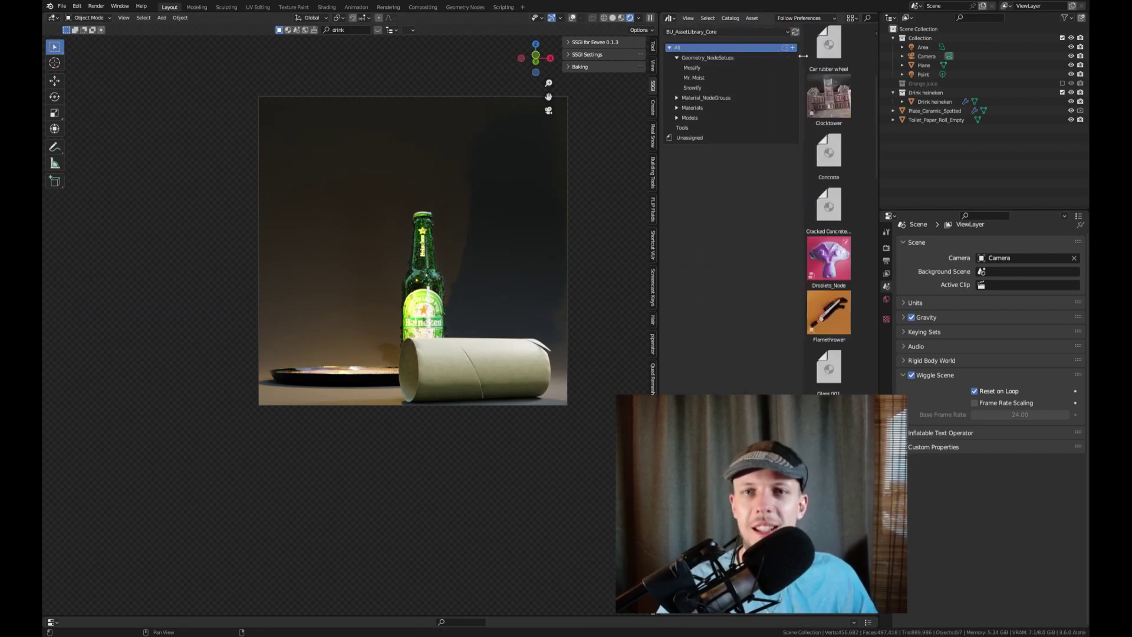
click(777, 78)
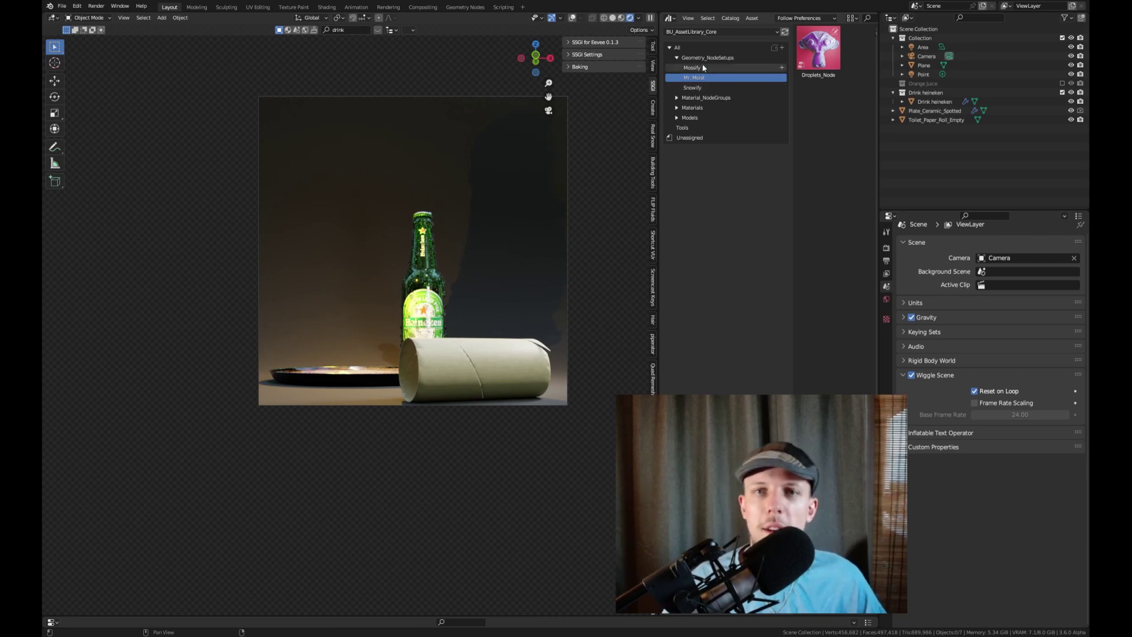
click(699, 47)
drag(790, 125, 691, 127)
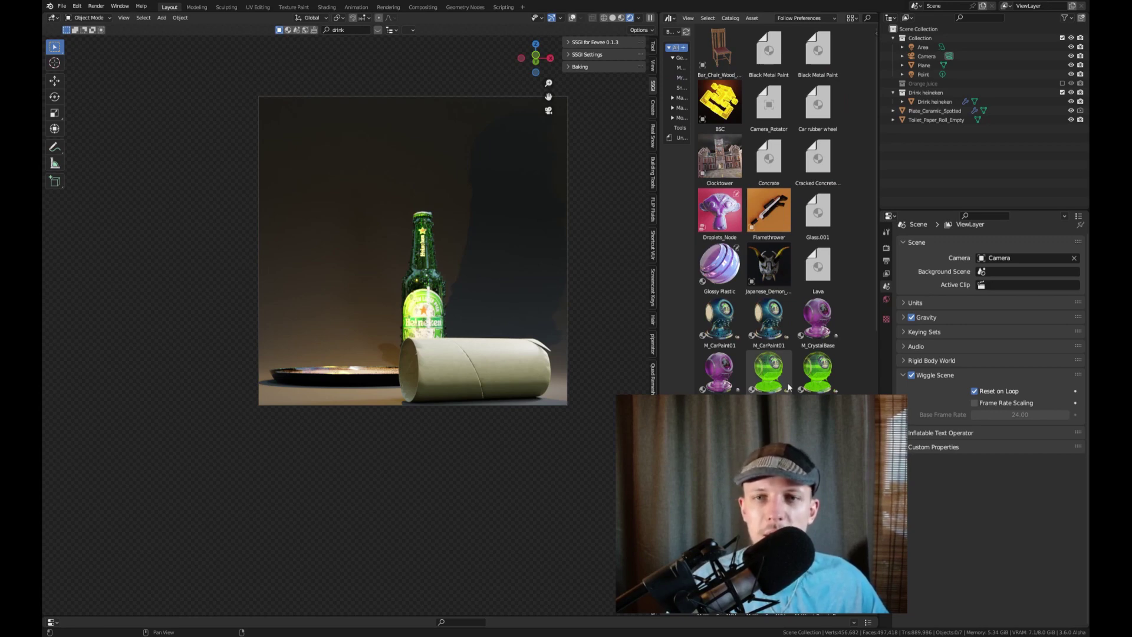
scroll(742, 332, down, 3)
scroll(741, 332, down, 15)
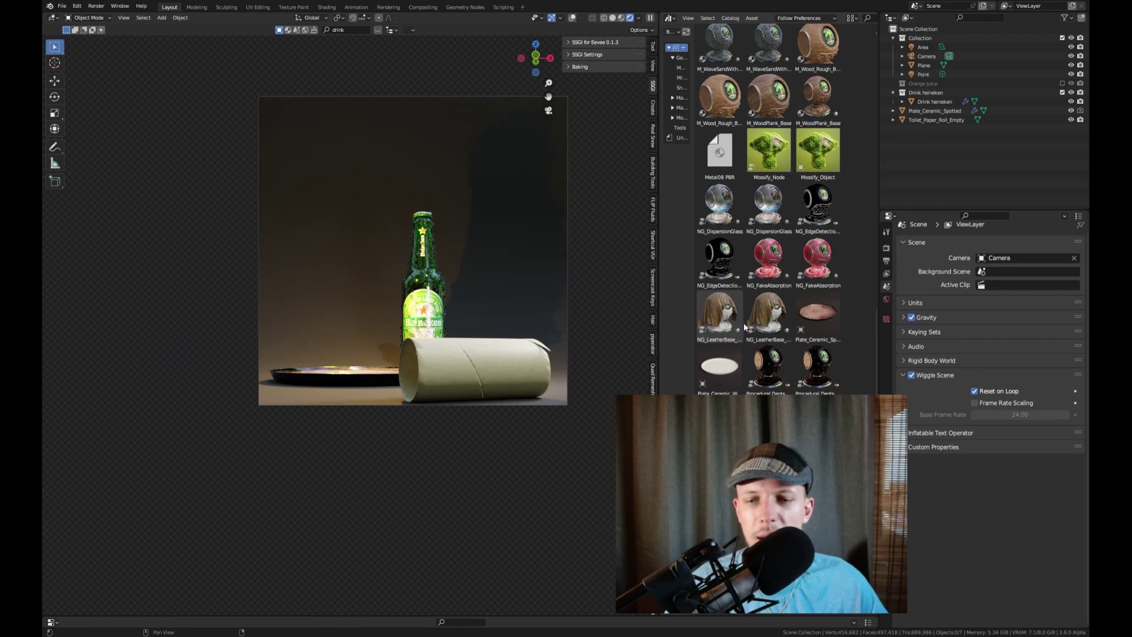
scroll(773, 312, up, 12)
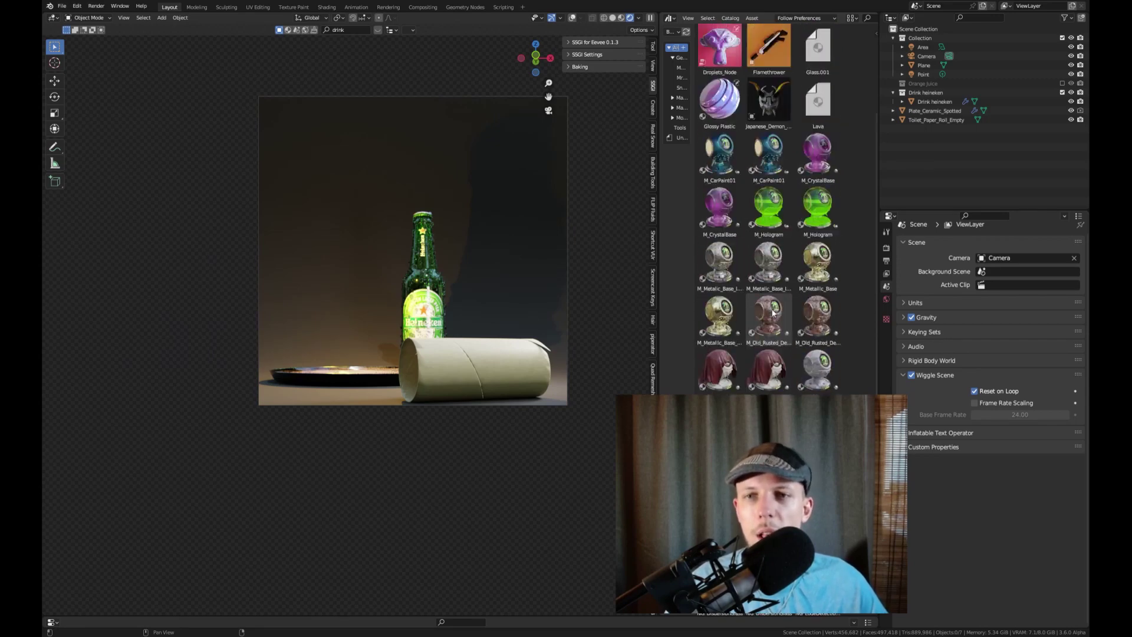